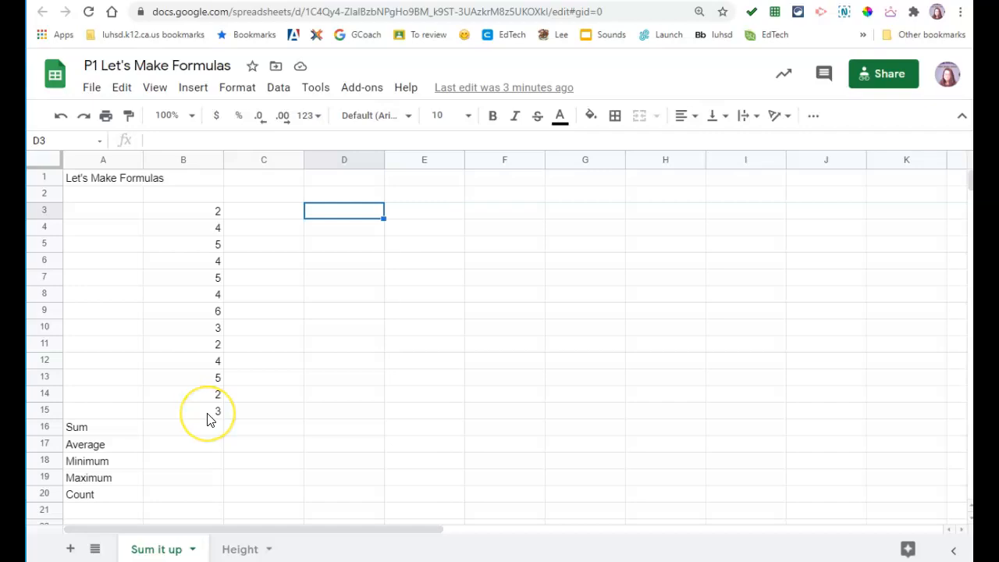
- Select B3:B15 to read its total, and enter 49 in the Sum cell B16
{"action": "left_click", "coordinate": [160, 215]}
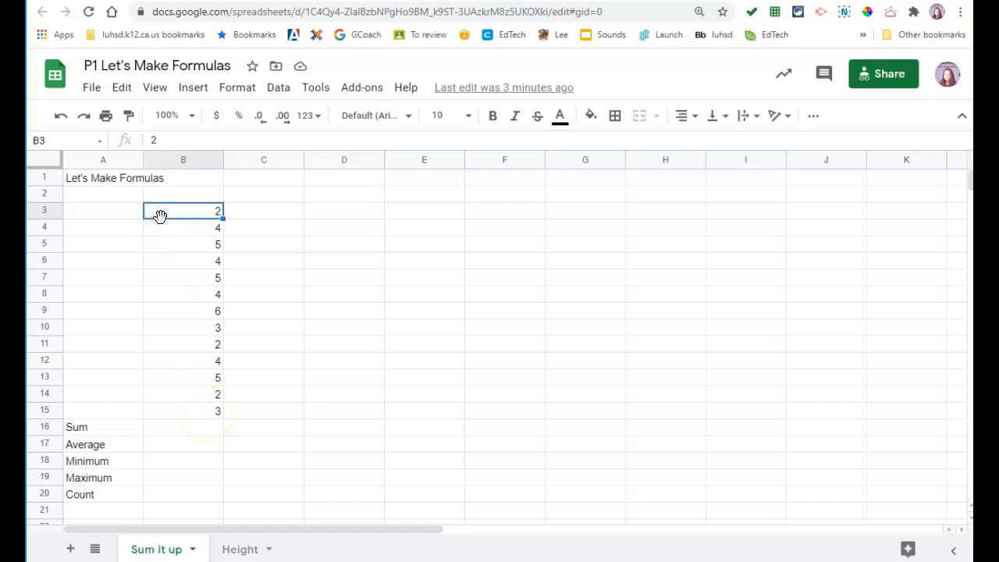
{"action": "key", "text": "shift+Down"}
{"action": "key", "text": "shift+Down"}
{"action": "key", "text": "shift+Down"}
{"action": "key", "text": "shift+Down"}
{"action": "key", "text": "shift+Down"}
{"action": "key", "text": "shift+Down"}
{"action": "key", "text": "shift+Down"}
{"action": "key", "text": "shift+Down"}
{"action": "key", "text": "shift+Down"}
{"action": "key", "text": "shift+Down"}
{"action": "key", "text": "shift+Down"}
{"action": "key", "text": "shift+Down"}
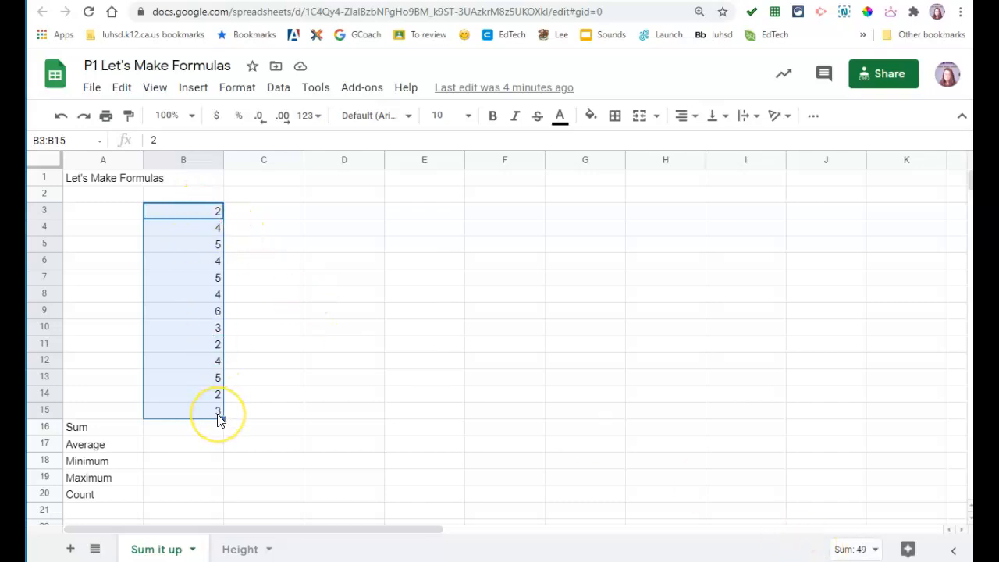
{"action": "left_click", "coordinate": [194, 434]}
{"action": "type", "text": "49"}
{"action": "key", "text": "Return"}
- Review the sum, average, minimum, maximum and count of the selected range B3:B15 in the selection summary
{"action": "left_click_drag", "start_coordinate": [173, 413], "coordinate": [166, 216]}
{"action": "left_click", "coordinate": [865, 547]}
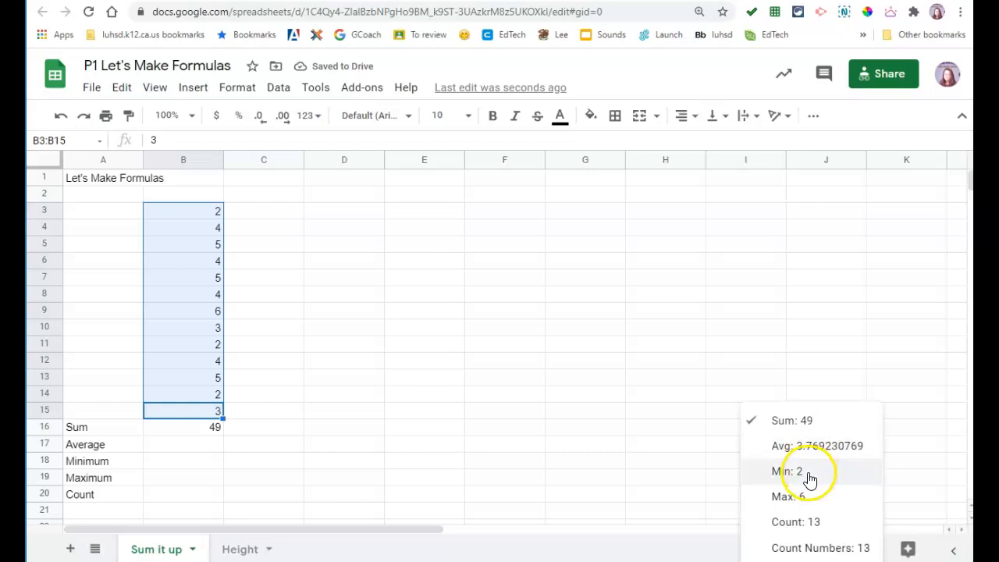
{"action": "left_click", "coordinate": [817, 524]}
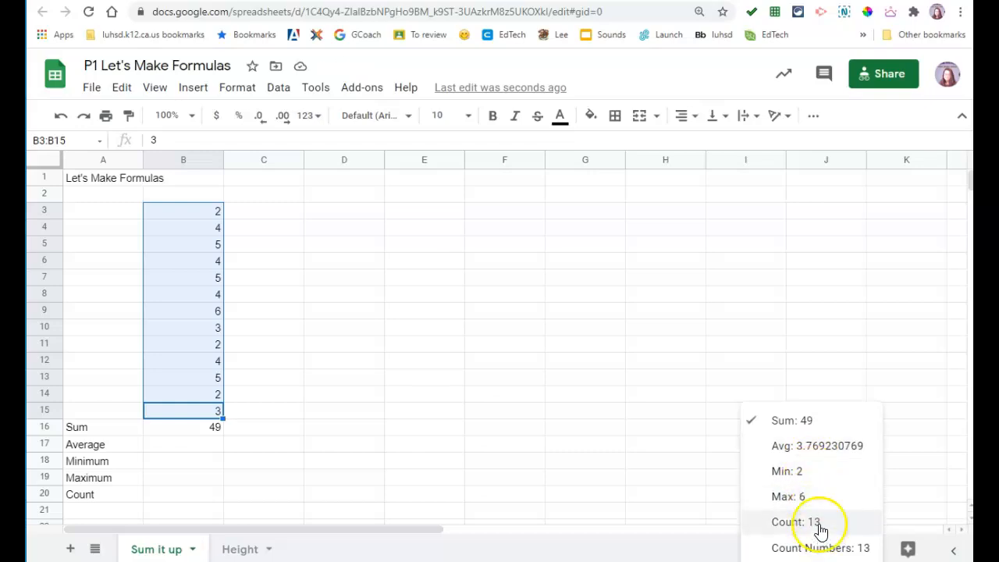
{"action": "left_click", "coordinate": [301, 443]}
- Replace the typed total in cell B16 with the formula =sum(B3:B15) and reject the suggested autofill
{"action": "left_click", "coordinate": [196, 429]}
{"action": "key", "text": "Delete"}
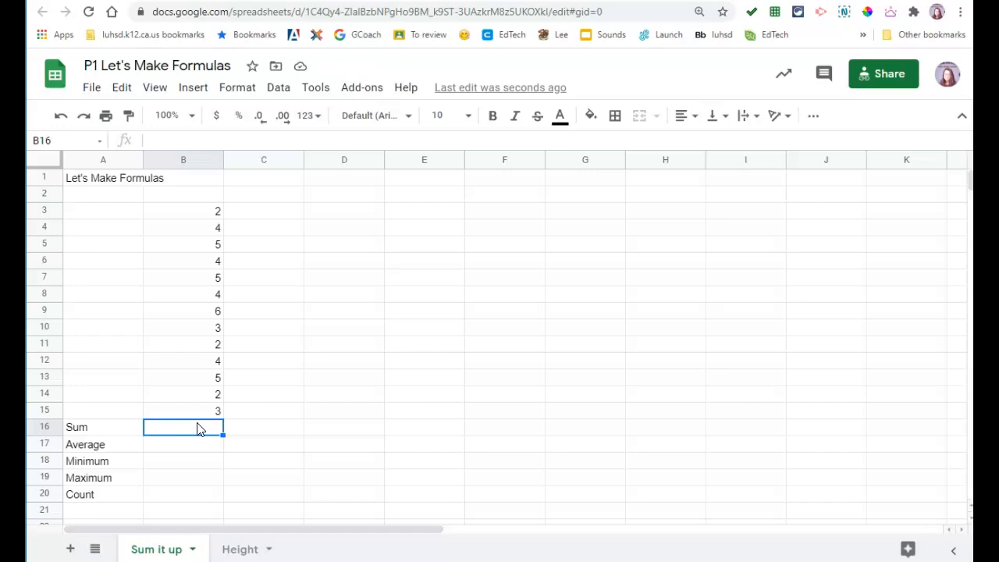
{"action": "type", "text": "="}
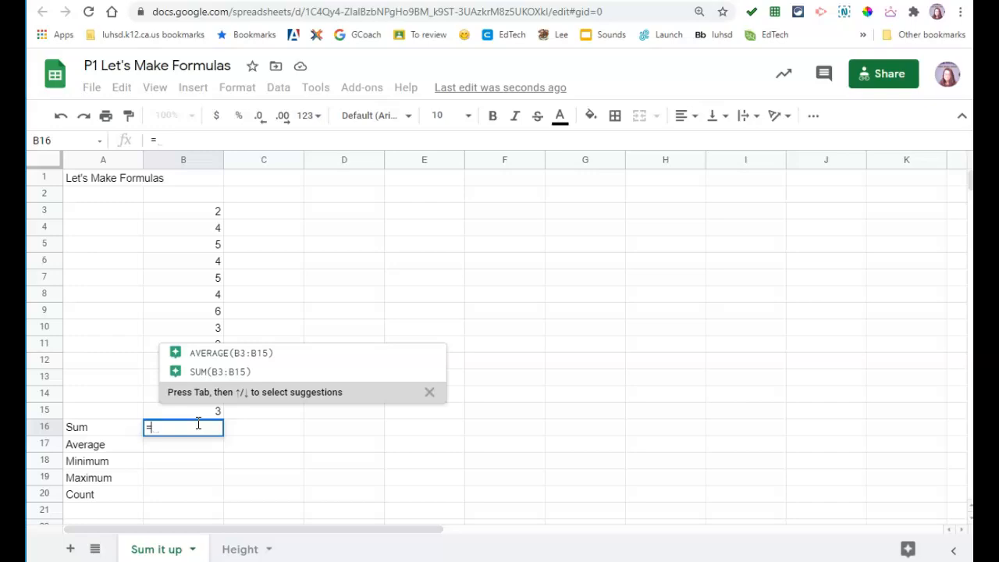
{"action": "type", "text": "sum"}
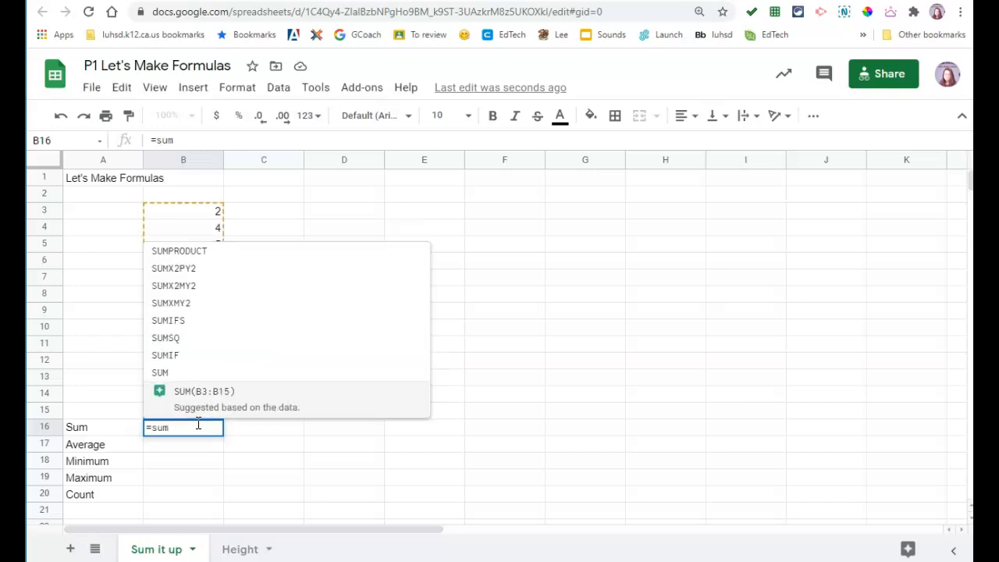
{"action": "type", "text": "("}
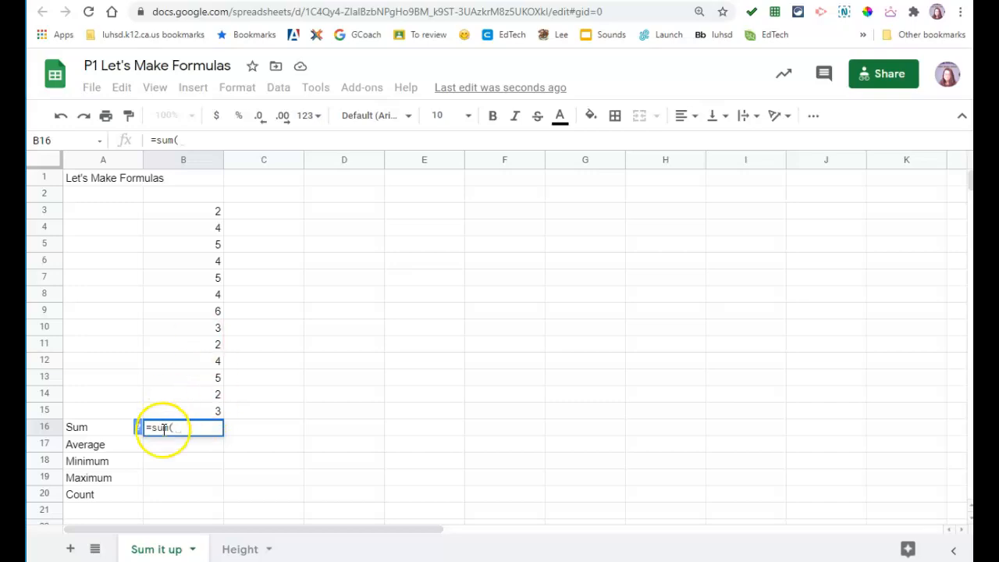
{"action": "left_click", "coordinate": [187, 207]}
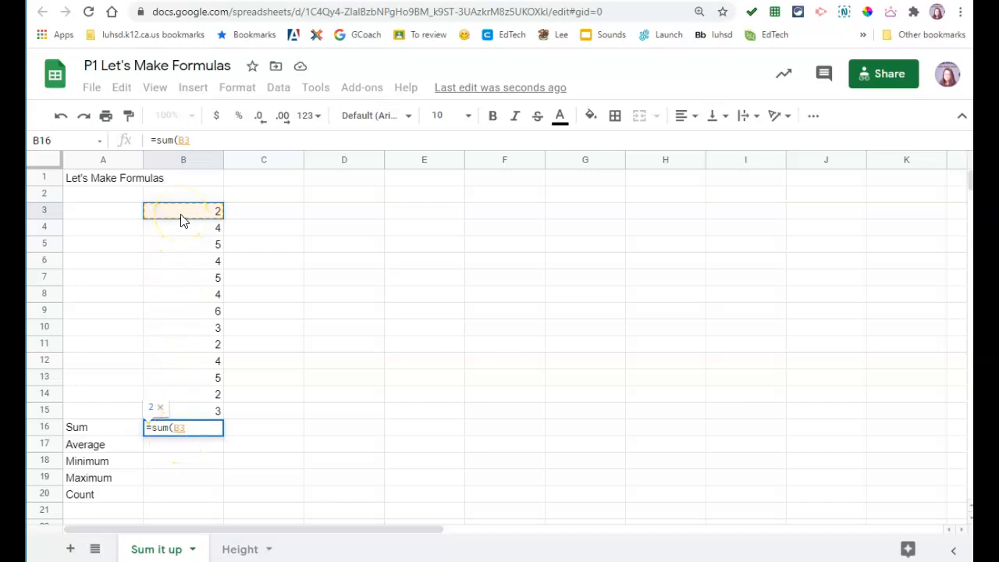
{"action": "key", "text": "shift+Down"}
{"action": "key", "text": "shift+Down"}
{"action": "key", "text": "shift+Down"}
{"action": "key", "text": "shift+Down"}
{"action": "key", "text": "shift+Down"}
{"action": "key", "text": "shift+Down"}
{"action": "key", "text": "shift+Down"}
{"action": "key", "text": "shift+Down"}
{"action": "key", "text": "shift+Down"}
{"action": "key", "text": "shift+Down"}
{"action": "key", "text": "shift+Down"}
{"action": "key", "text": "shift+Down"}
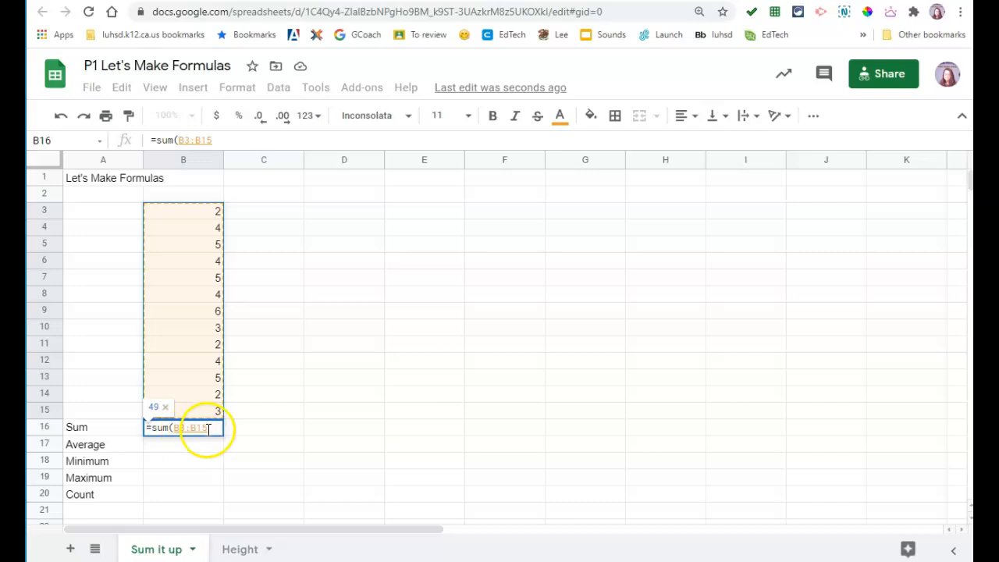
{"action": "type", "text": ")"}
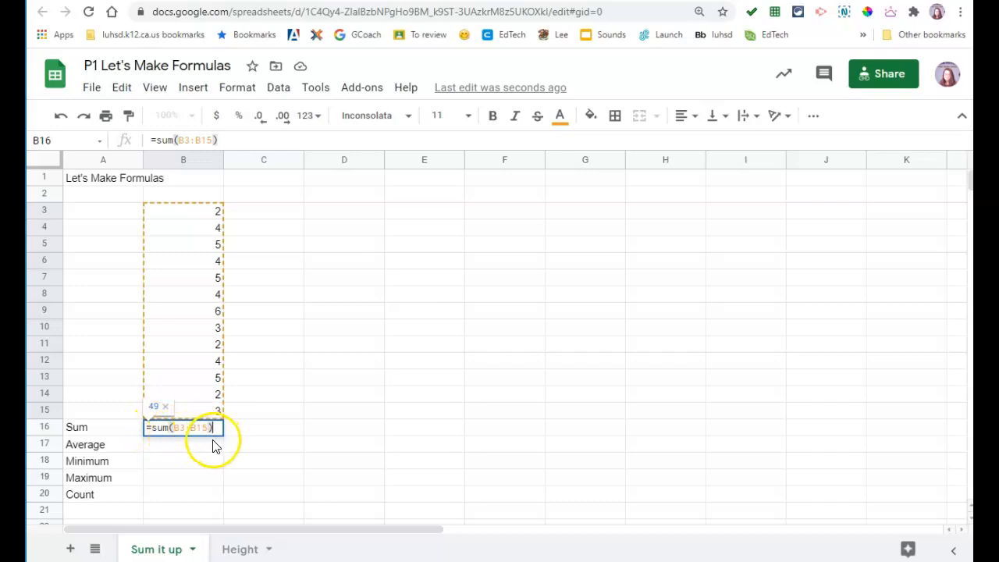
{"action": "key", "text": "Return"}
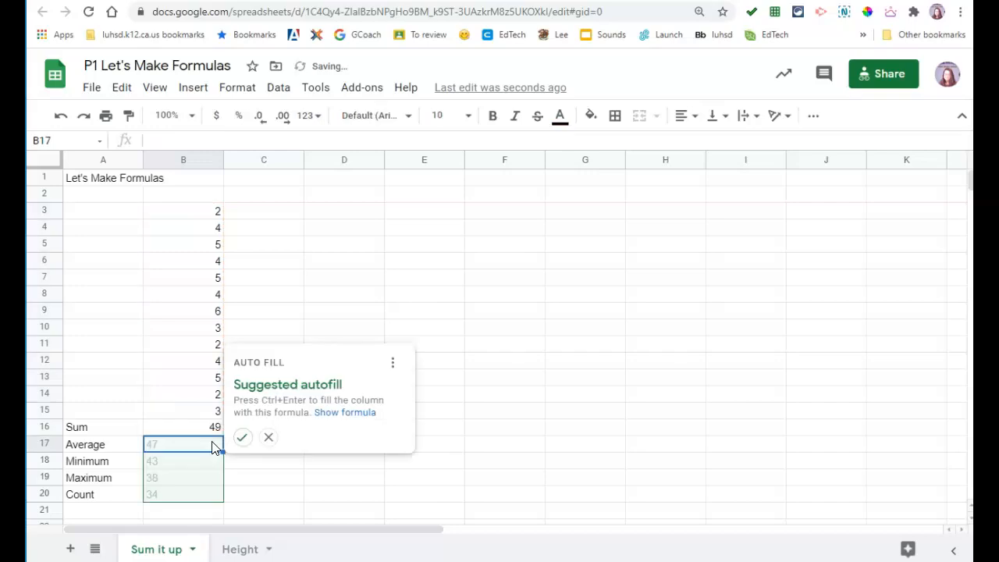
{"action": "left_click", "coordinate": [268, 437]}
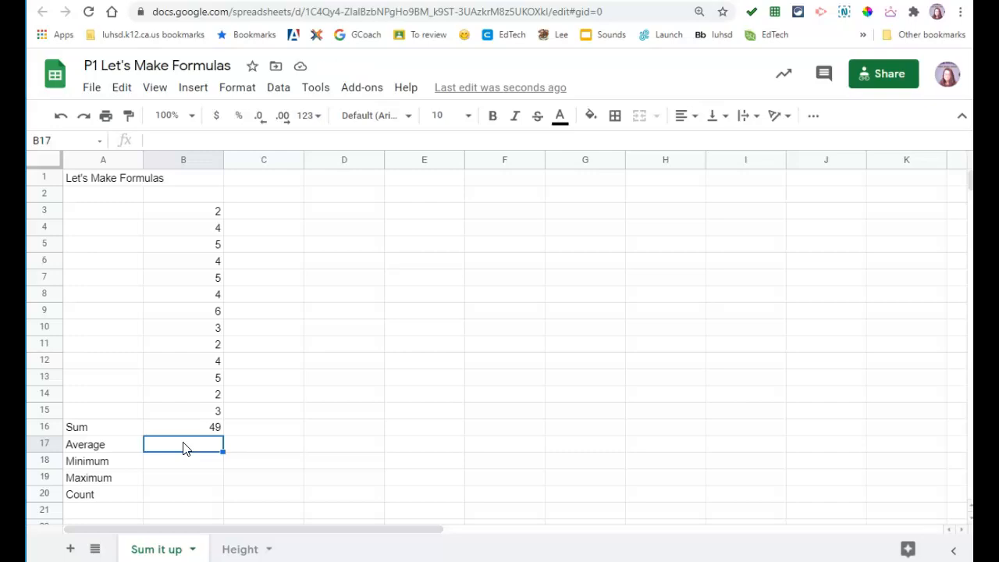
- Enter the formula =average(B3:B15) in the Average cell B17
{"action": "type", "text": "=average"}
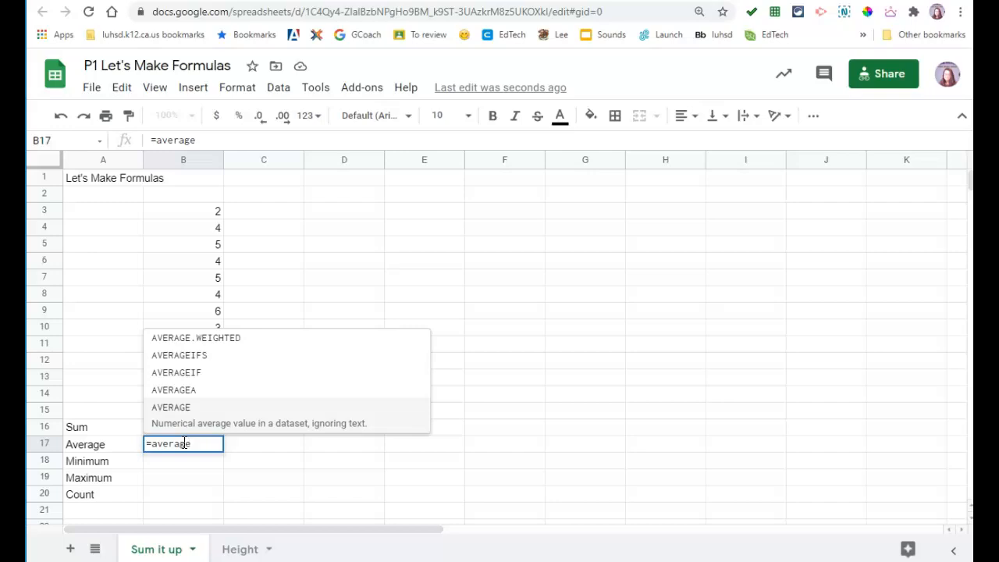
{"action": "type", "text": "("}
{"action": "left_click_drag", "start_coordinate": [174, 211], "coordinate": [178, 216]}
{"action": "key", "text": "shift+Down"}
{"action": "key", "text": "shift+Down"}
{"action": "key", "text": "shift+Down"}
{"action": "key", "text": "shift+Down"}
{"action": "key", "text": "shift+Down"}
{"action": "key", "text": "shift+Down"}
{"action": "key", "text": "shift+Down"}
{"action": "key", "text": "shift+Down"}
{"action": "key", "text": "shift+Down"}
{"action": "key", "text": "shift+Down"}
{"action": "key", "text": "shift+Down"}
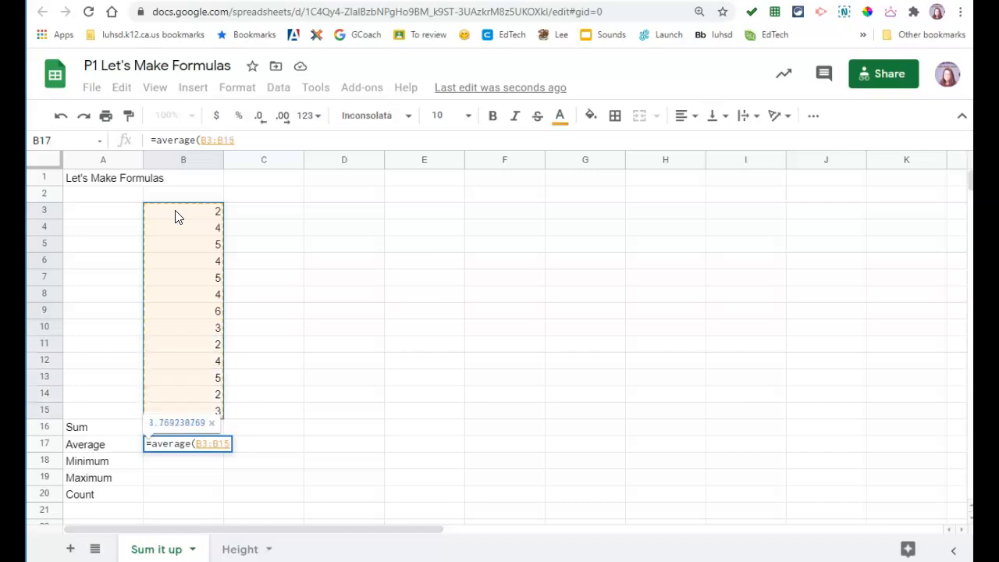
{"action": "type", "text": ")"}
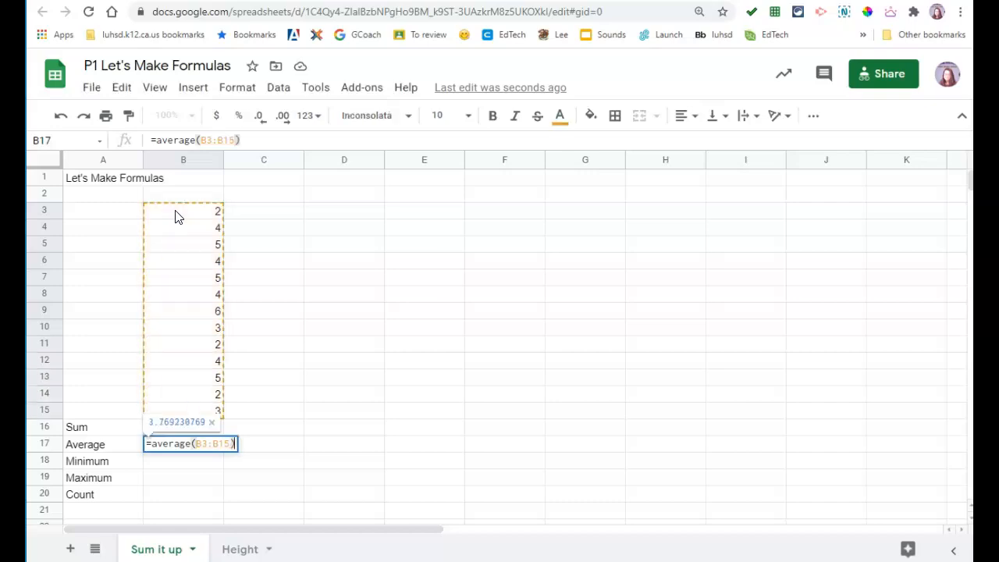
{"action": "key", "text": "Return"}
- Enter the formula =min(B3:B15) in the Minimum cell B18
{"action": "left_click", "coordinate": [214, 461]}
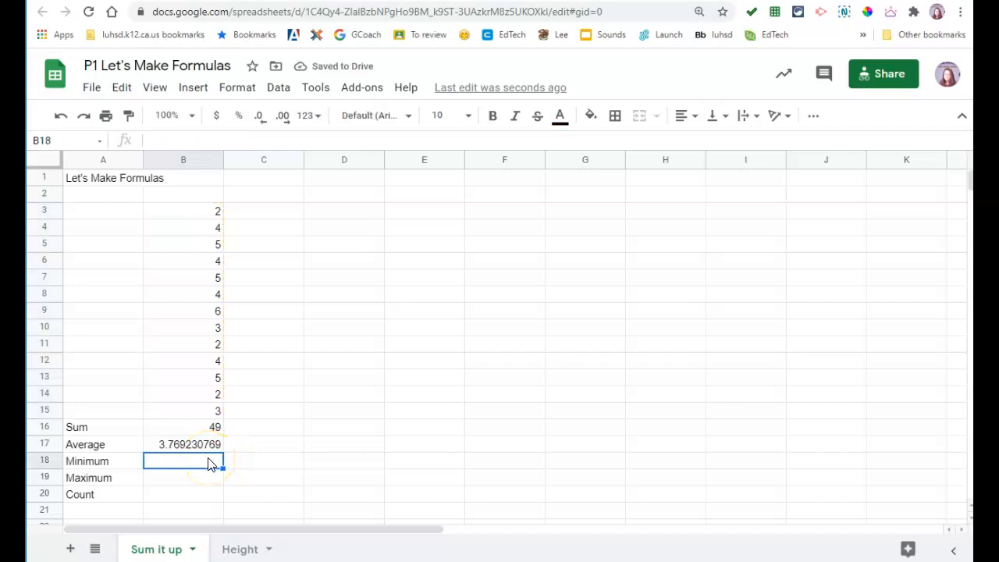
{"action": "type", "text": "=min"}
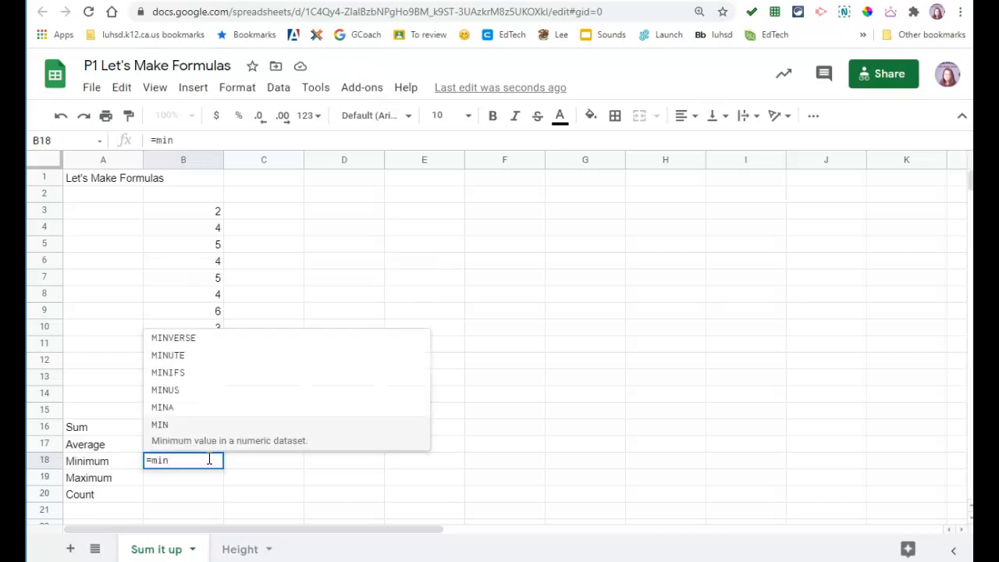
{"action": "type", "text": "("}
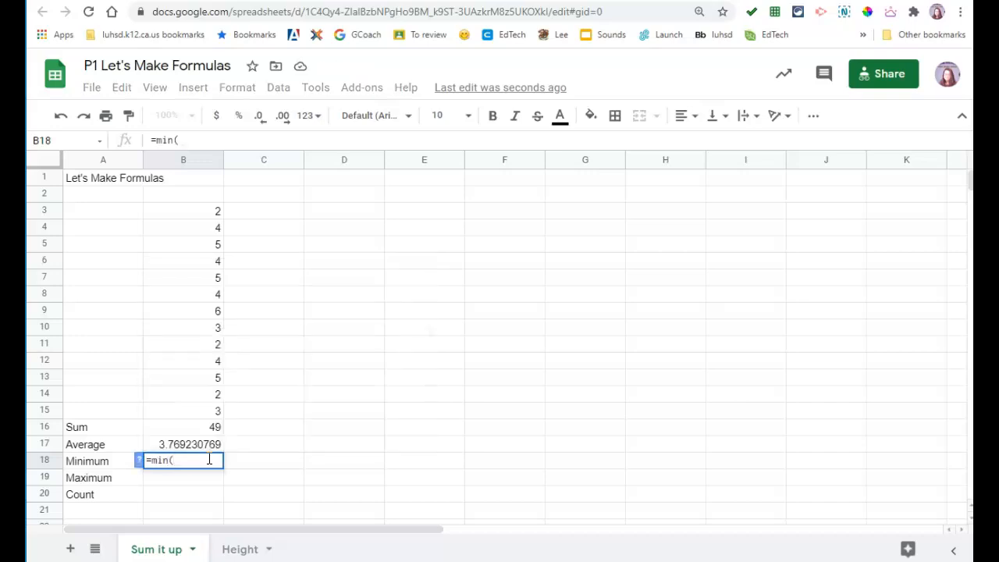
{"action": "left_click", "coordinate": [193, 210]}
{"action": "key", "text": "shift+Down"}
{"action": "key", "text": "shift+Down"}
{"action": "key", "text": "shift+Down"}
{"action": "key", "text": "shift+Down"}
{"action": "key", "text": "shift+Down"}
{"action": "key", "text": "shift+Down"}
{"action": "key", "text": "shift+Down"}
{"action": "key", "text": "shift+Down"}
{"action": "key", "text": "shift+Down"}
{"action": "key", "text": "shift+Down"}
{"action": "key", "text": "shift+Down"}
{"action": "key", "text": "shift+Down"}
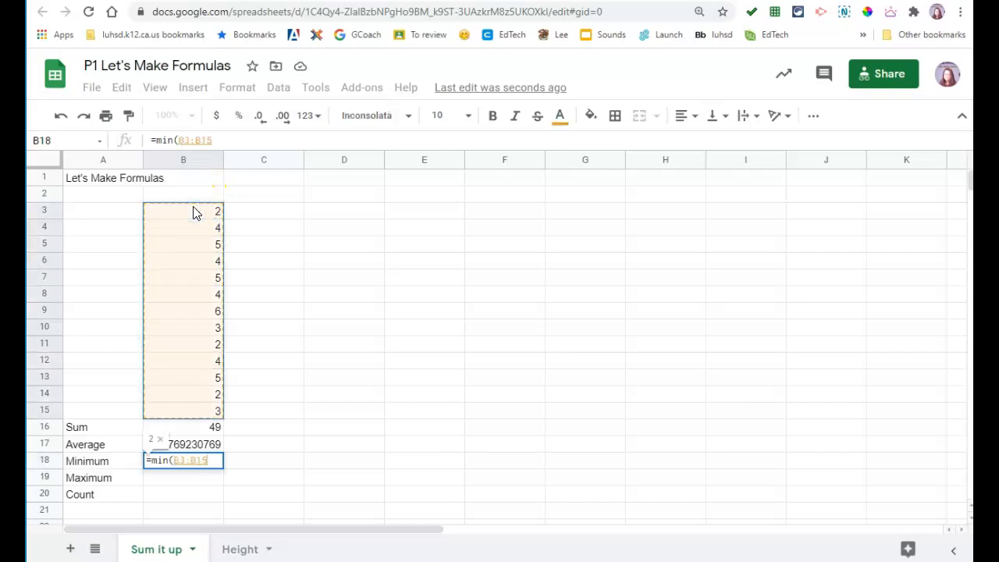
{"action": "type", "text": ")"}
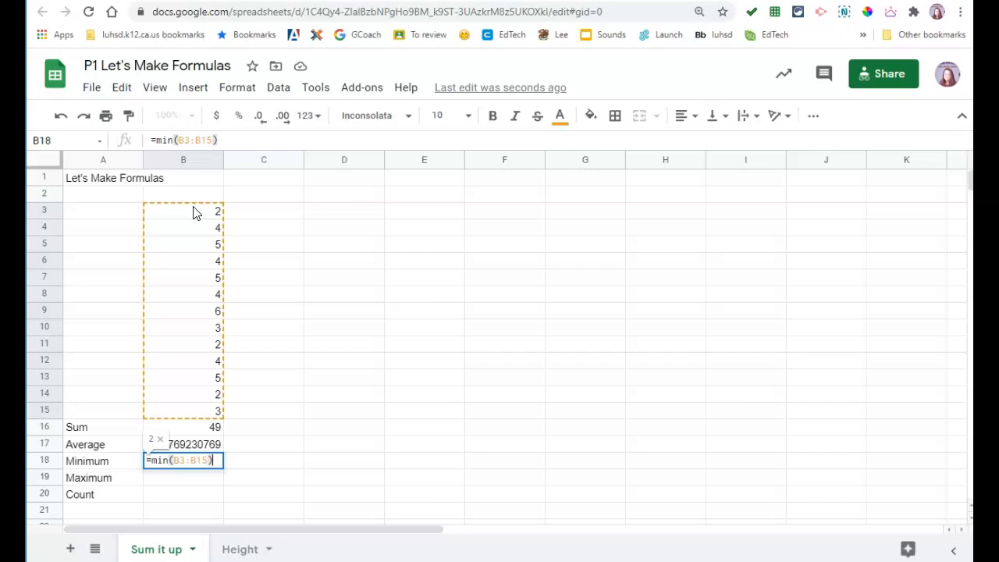
{"action": "key", "text": "Return"}
- Enter the formula =max(B3:B15) in the Maximum cell B19
{"action": "type", "text": "=m"}
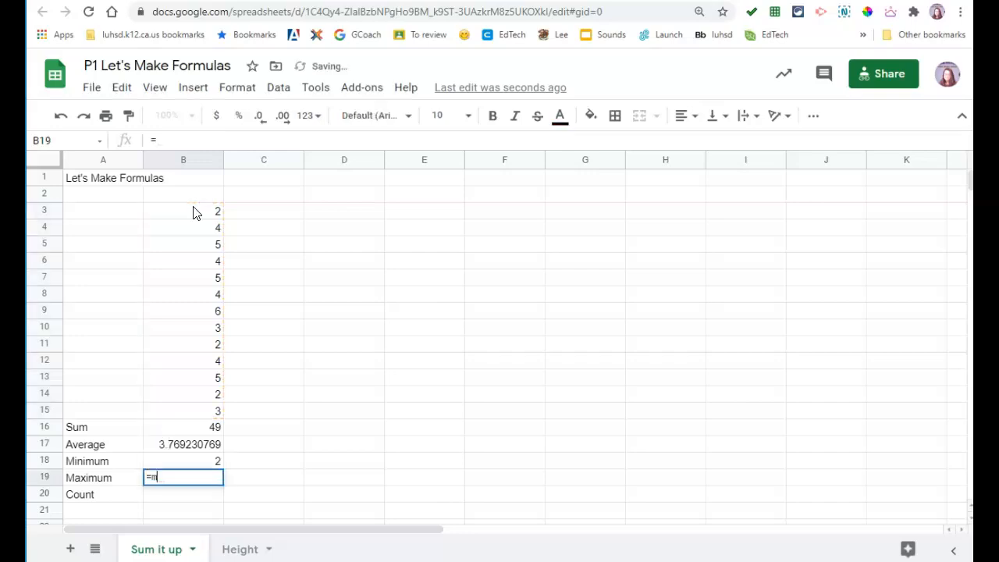
{"action": "type", "text": "ax("}
{"action": "key", "text": "Up"}
{"action": "key", "text": "Up"}
{"action": "key", "text": "Up"}
{"action": "key", "text": "Up"}
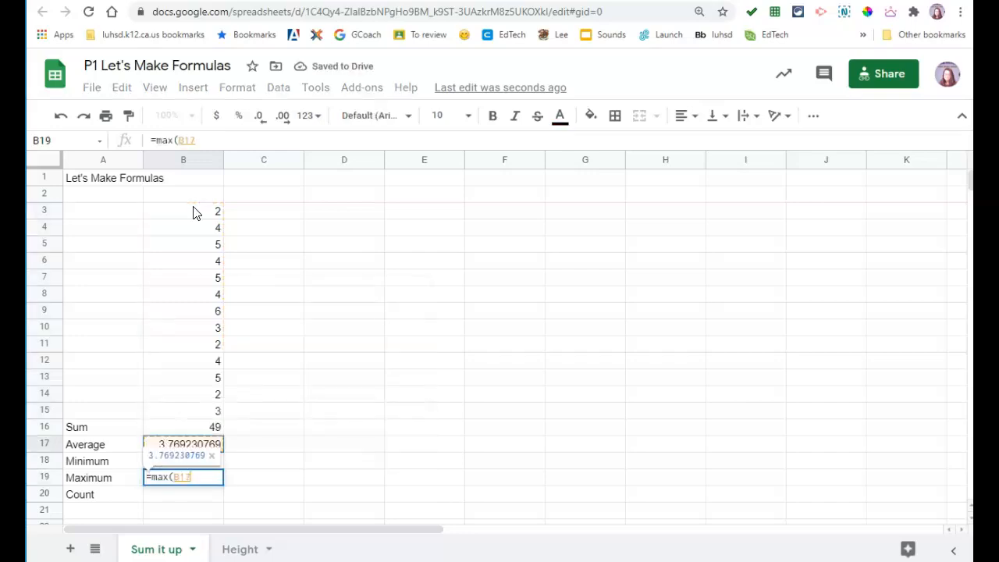
{"action": "key", "text": "shift+Up"}
{"action": "key", "text": "shift+Up"}
{"action": "key", "text": "shift+Up"}
{"action": "key", "text": "shift+Up"}
{"action": "key", "text": "shift+Up"}
{"action": "key", "text": "shift+Up"}
{"action": "key", "text": "shift+Up"}
{"action": "key", "text": "shift+Up"}
{"action": "key", "text": "shift+Up"}
{"action": "key", "text": "shift+Up"}
{"action": "key", "text": "shift+Up"}
{"action": "key", "text": "shift+Up"}
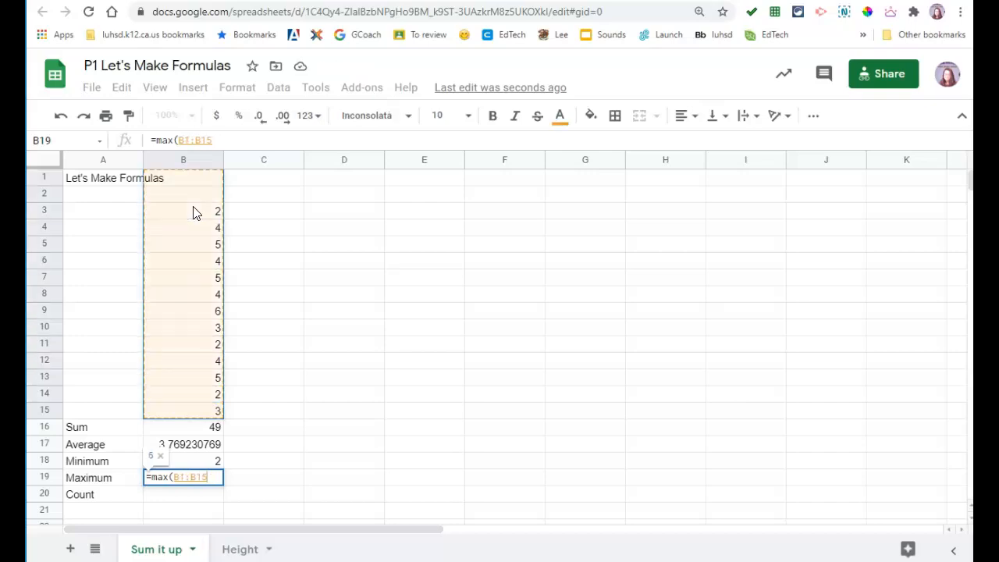
{"action": "type", "text": ")"}
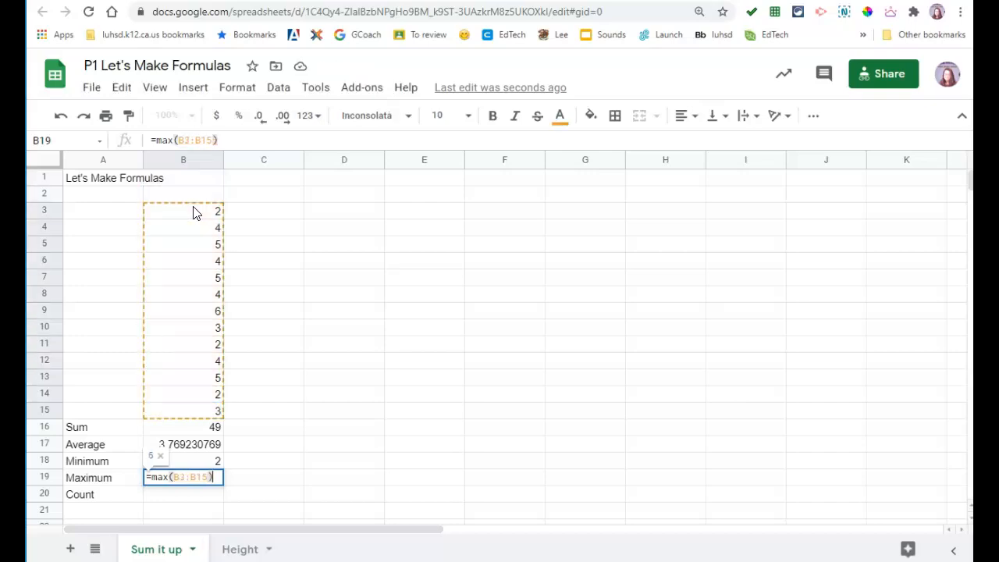
{"action": "key", "text": "Return"}
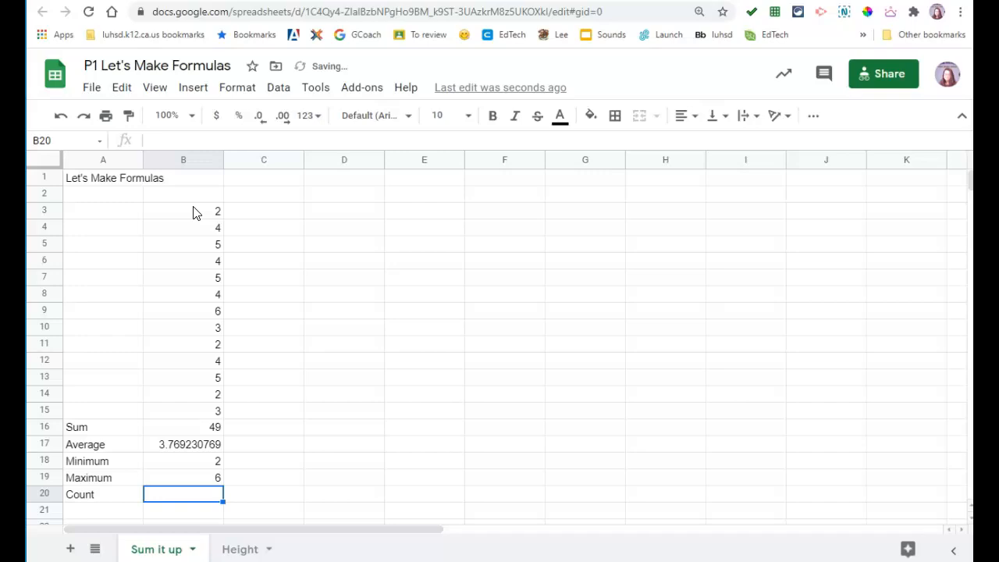
- Enter the formula =count(b3:b15) in the Count cell B20
{"action": "type", "text": "=count("}
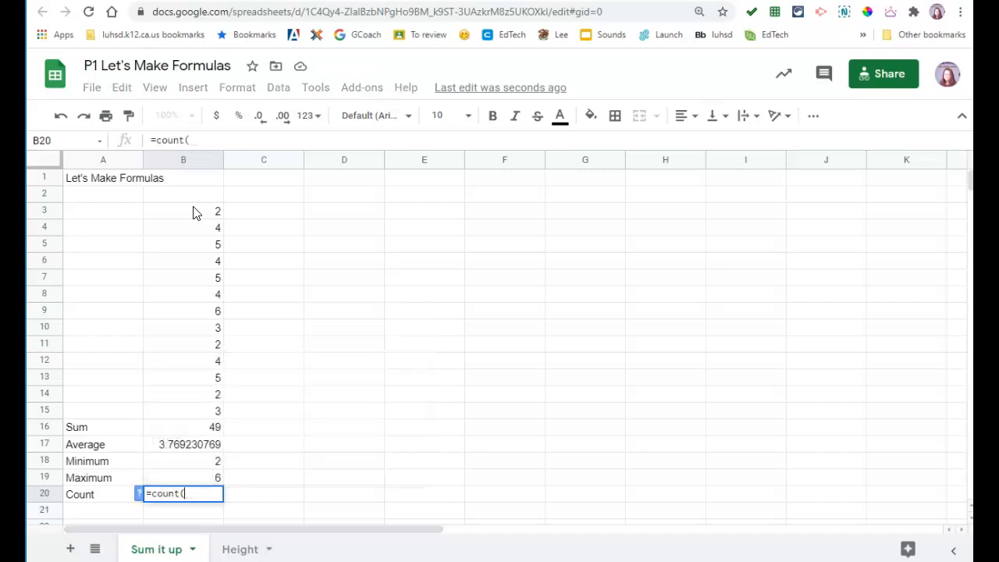
{"action": "type", "text": "b3:b15)"}
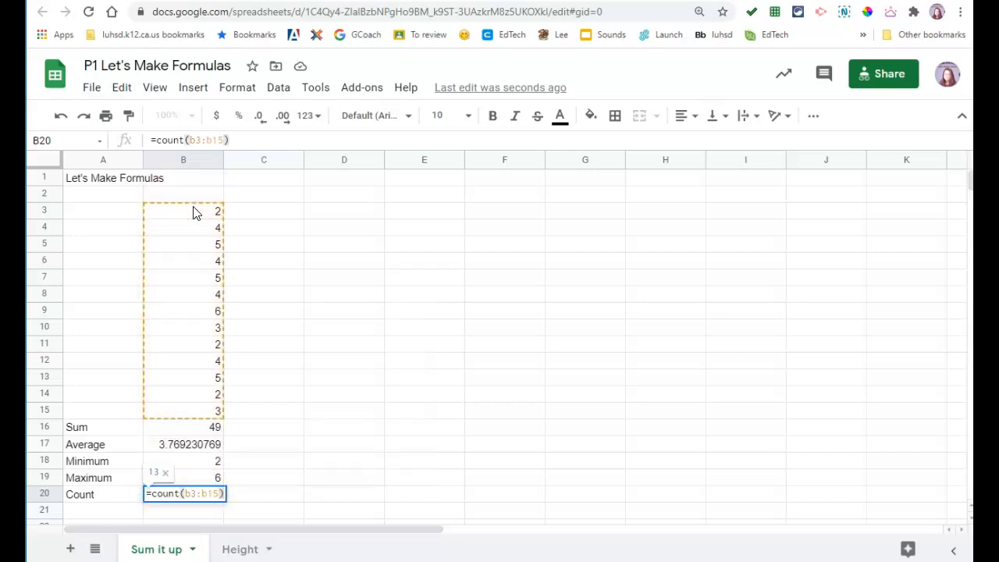
{"action": "key", "text": "Return"}
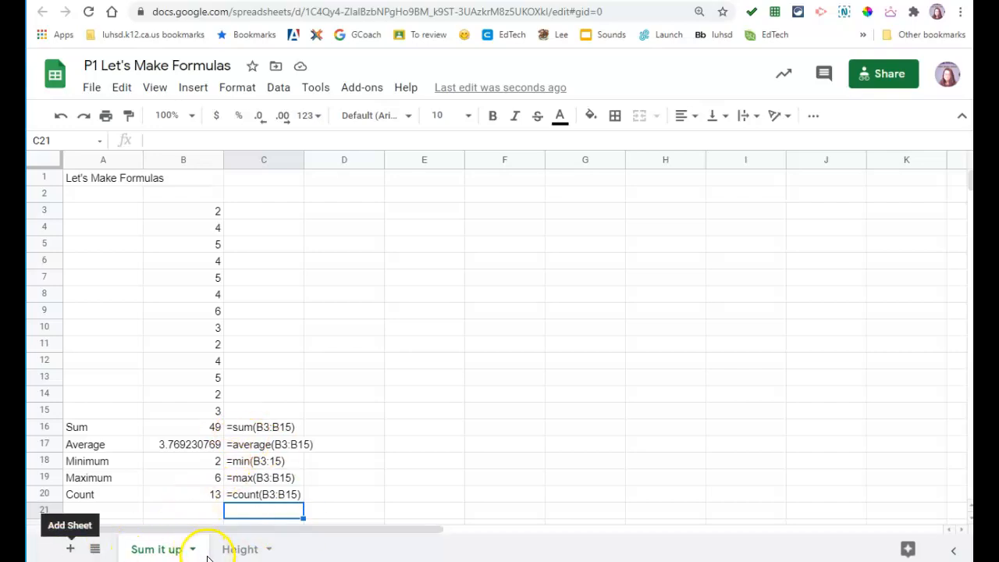
- On the Height sheet, enter 6 for feet in A21 and 1 for inches in B21
{"action": "left_click", "coordinate": [238, 551]}
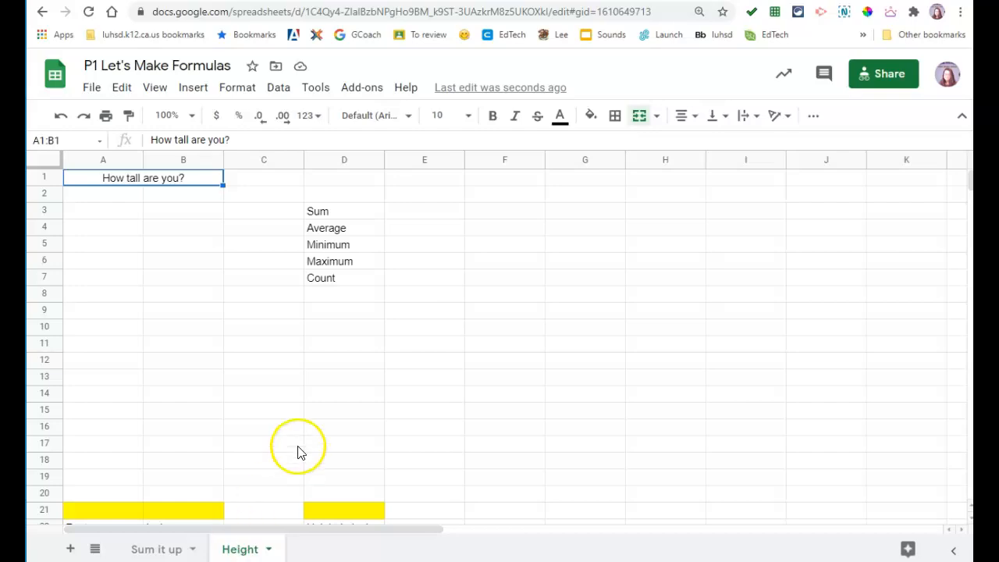
{"action": "scroll", "coordinate": [298, 453], "scroll_direction": "down", "scroll_amount": 1}
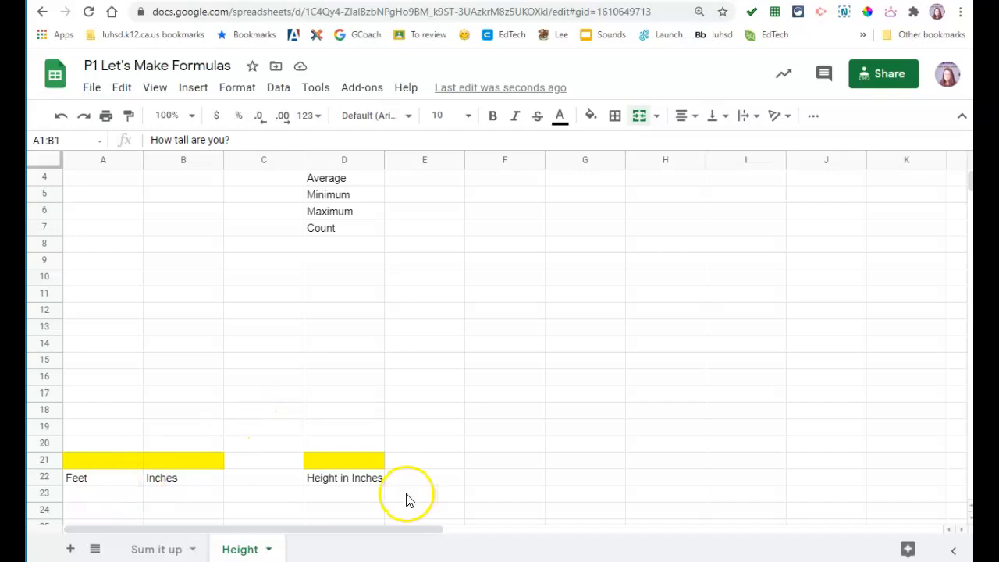
{"action": "left_click", "coordinate": [78, 461]}
{"action": "type", "text": "6"}
{"action": "left_click", "coordinate": [178, 461]}
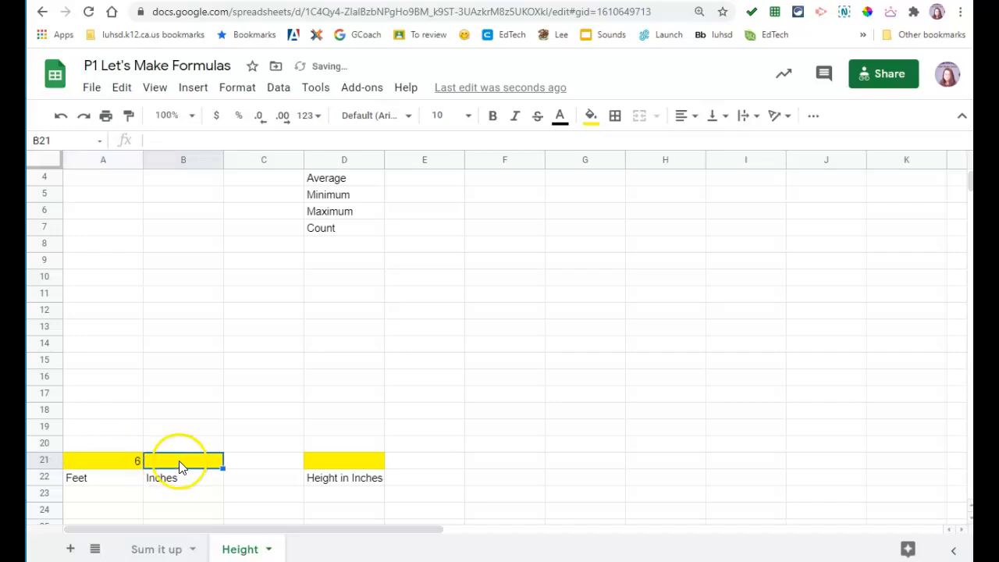
{"action": "type", "text": "1"}
{"action": "left_click", "coordinate": [316, 462]}
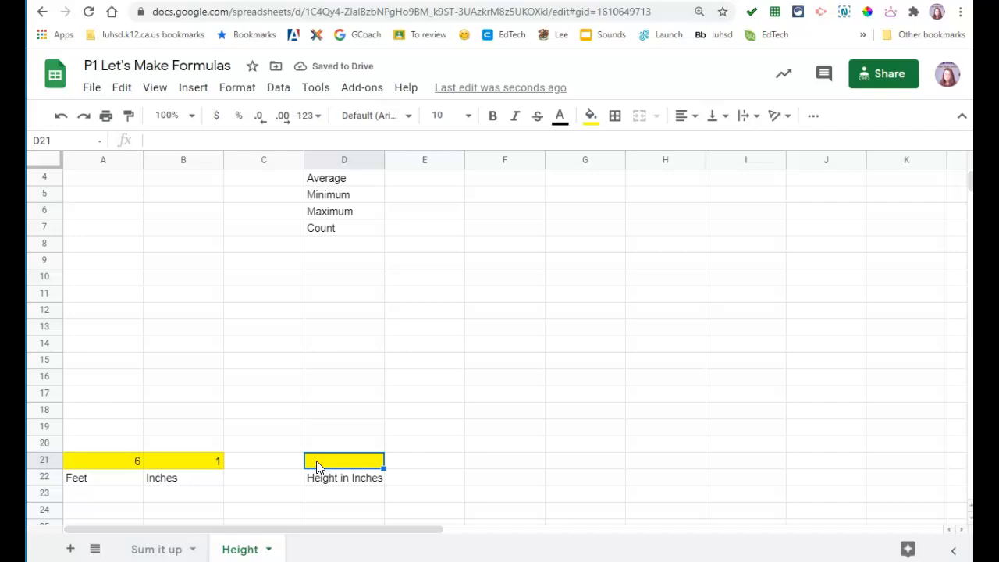
{"action": "type", "text": "="}
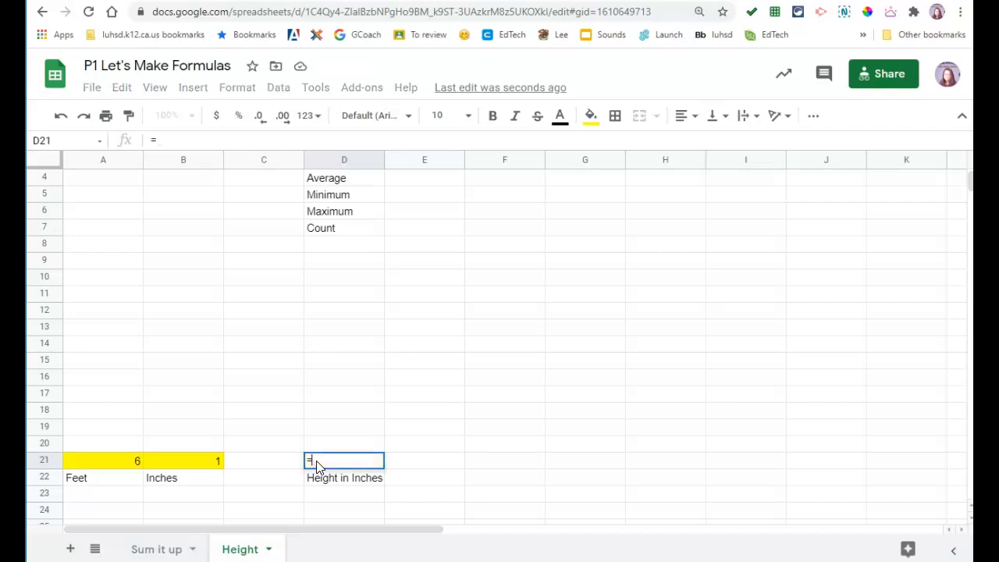
{"action": "key", "text": "BackSpace"}
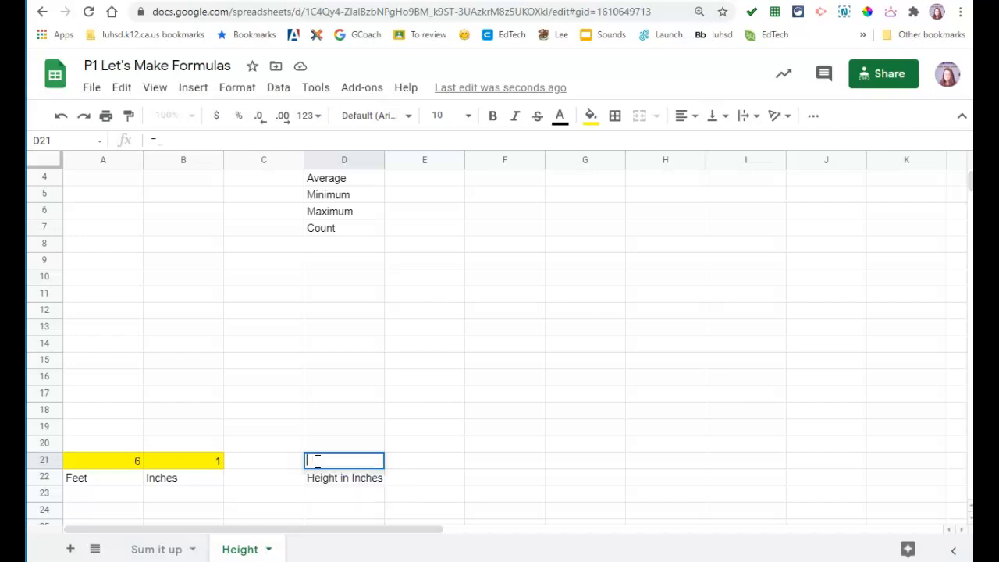
{"action": "key", "text": "Escape"}
- Write the example calculation =(6*12)+1 as plain text in D20, above the Height in Inches cell
{"action": "left_click", "coordinate": [336, 445]}
{"action": "type", "text": "=(6"}
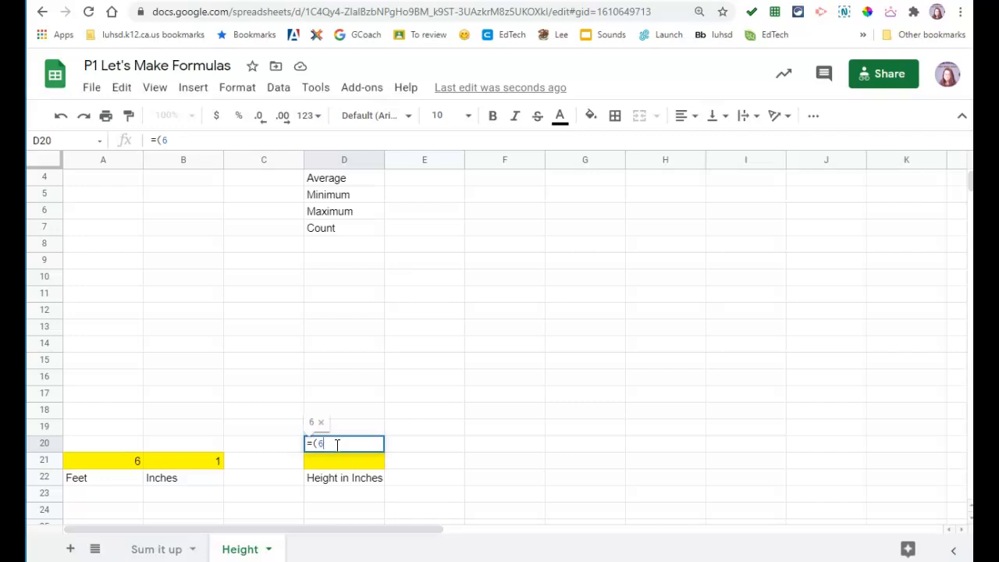
{"action": "type", "text": "*"}
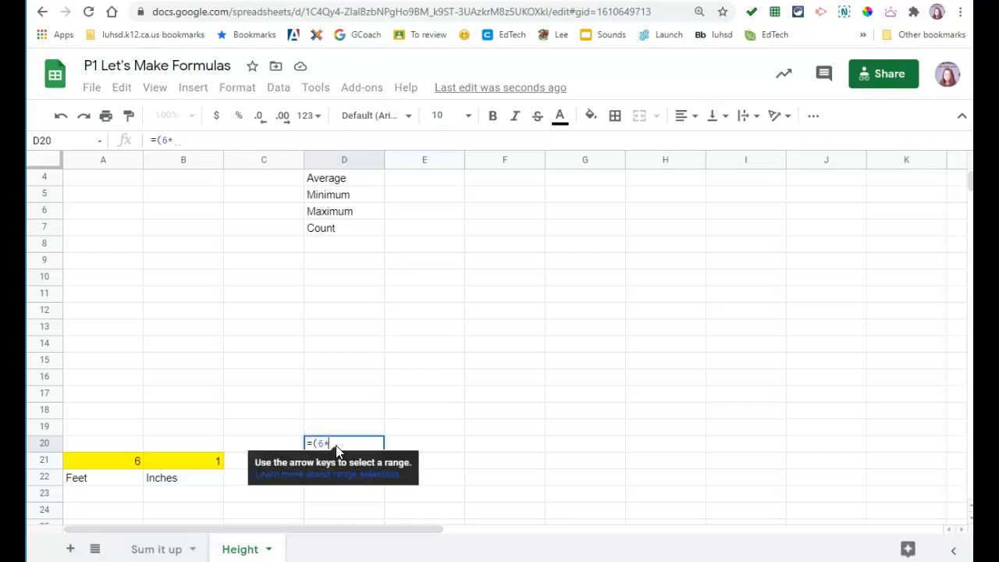
{"action": "type", "text": "12"}
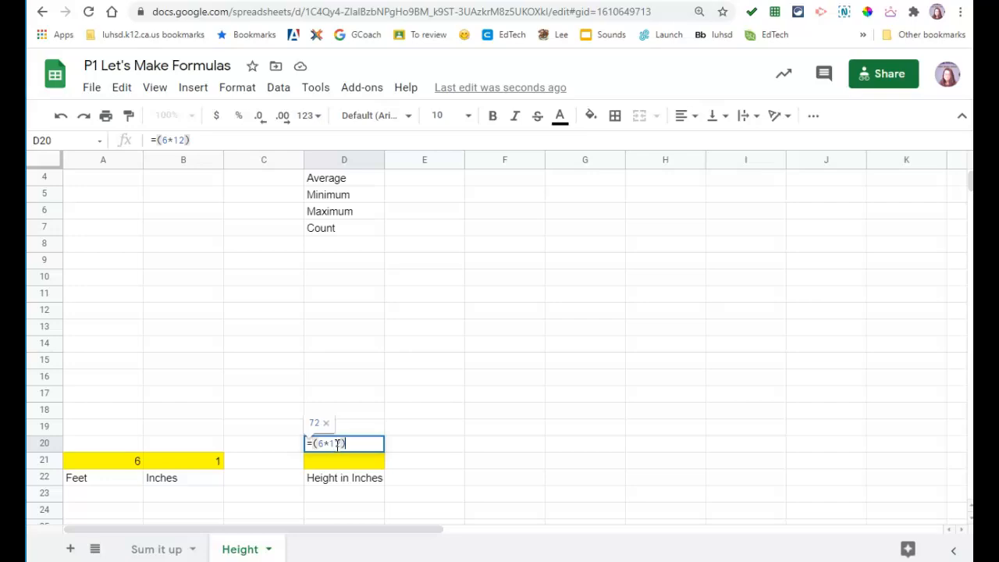
{"action": "type", "text": "+1"}
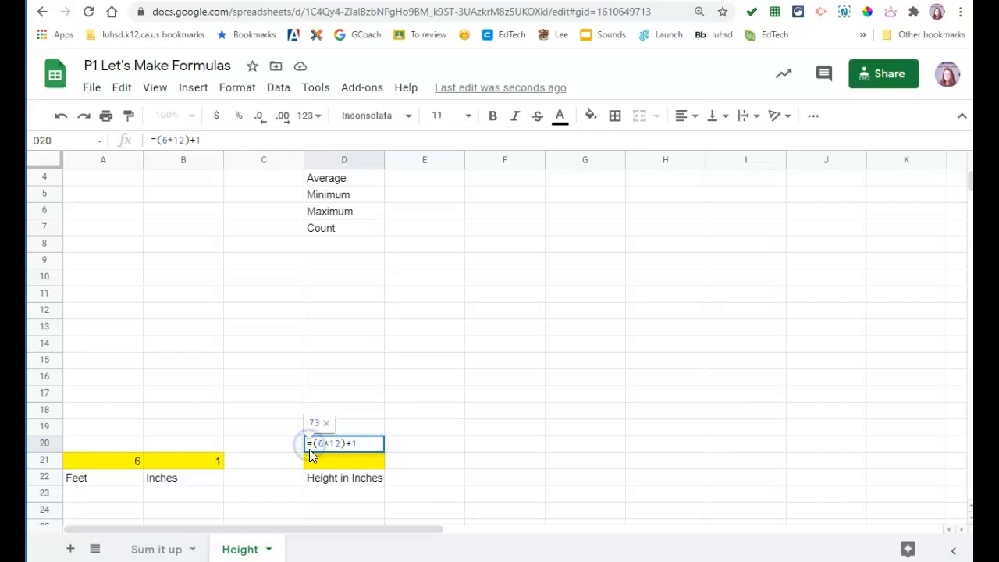
{"action": "key", "text": "Return"}
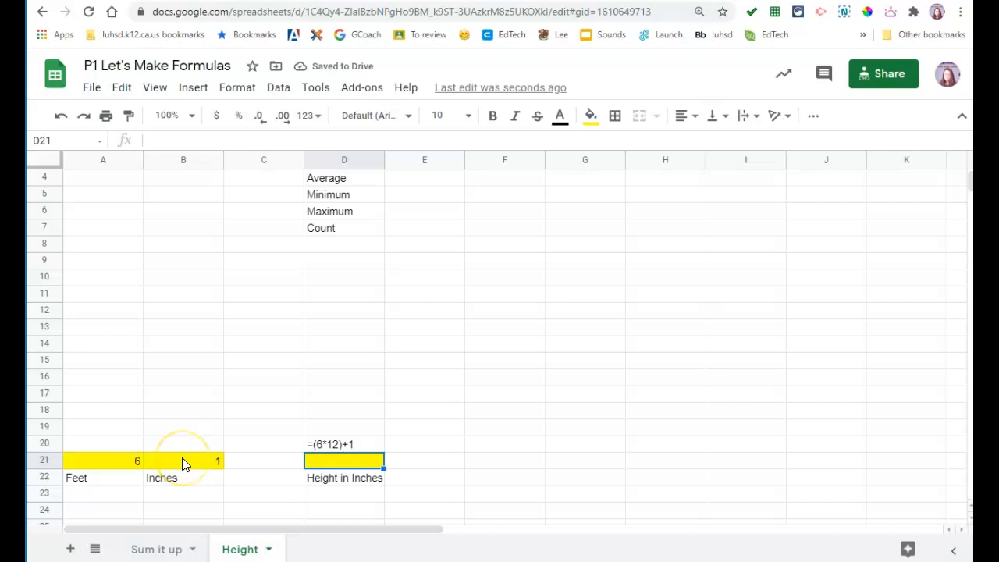
- Enter the formula =(A21*12)+B21 in the Height in Inches cell D21
{"action": "type", "text": "=("}
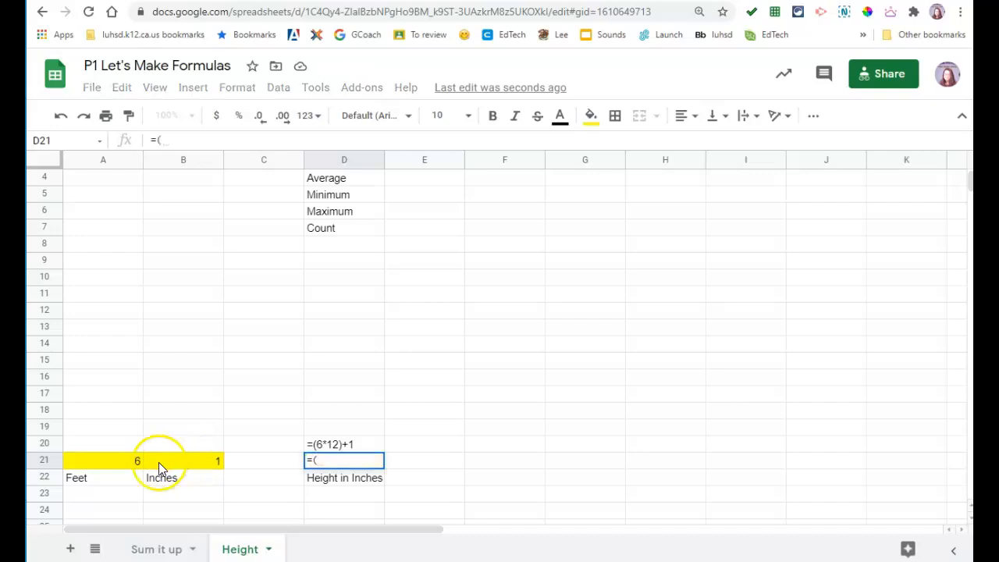
{"action": "left_click", "coordinate": [127, 463]}
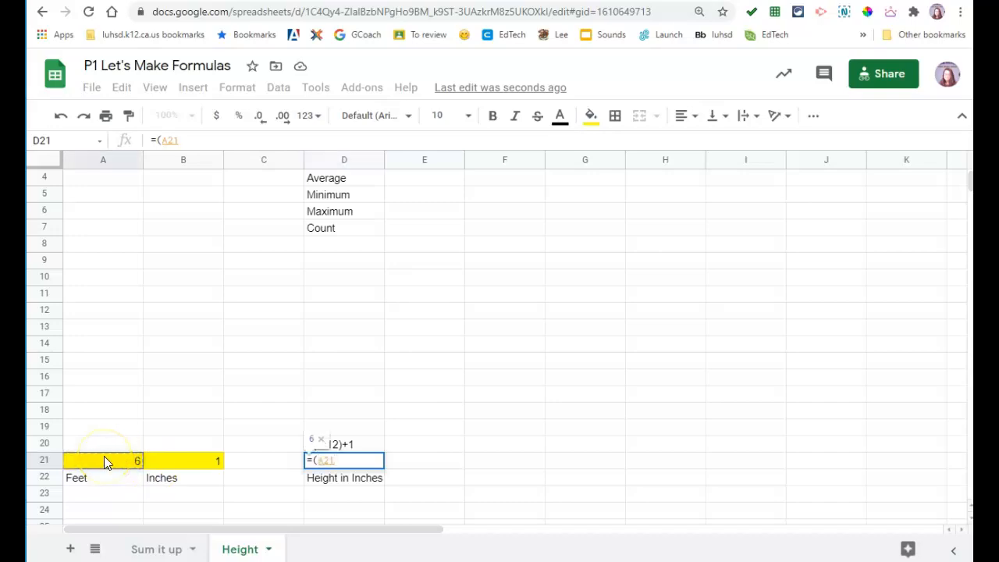
{"action": "type", "text": "*12"}
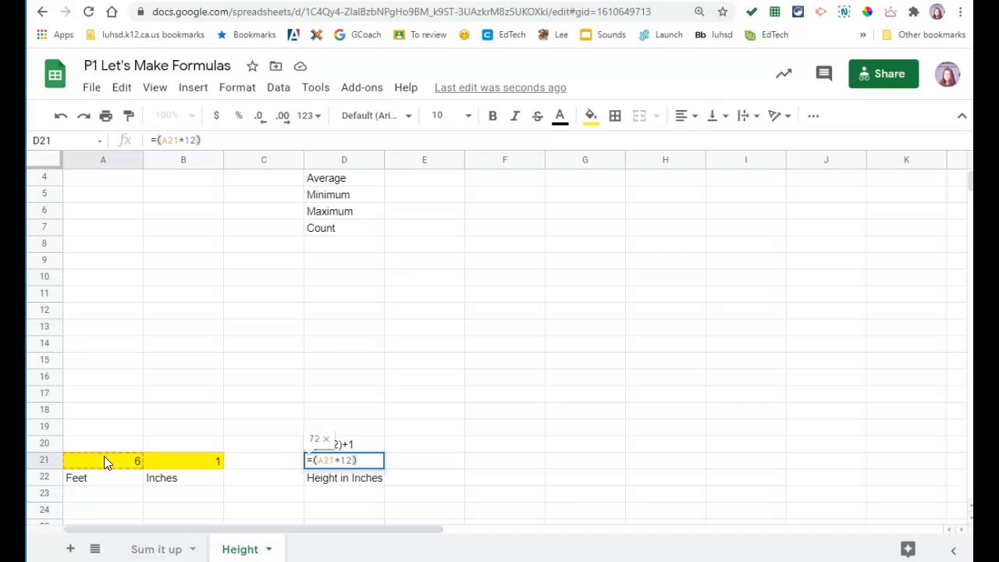
{"action": "type", "text": ")+"}
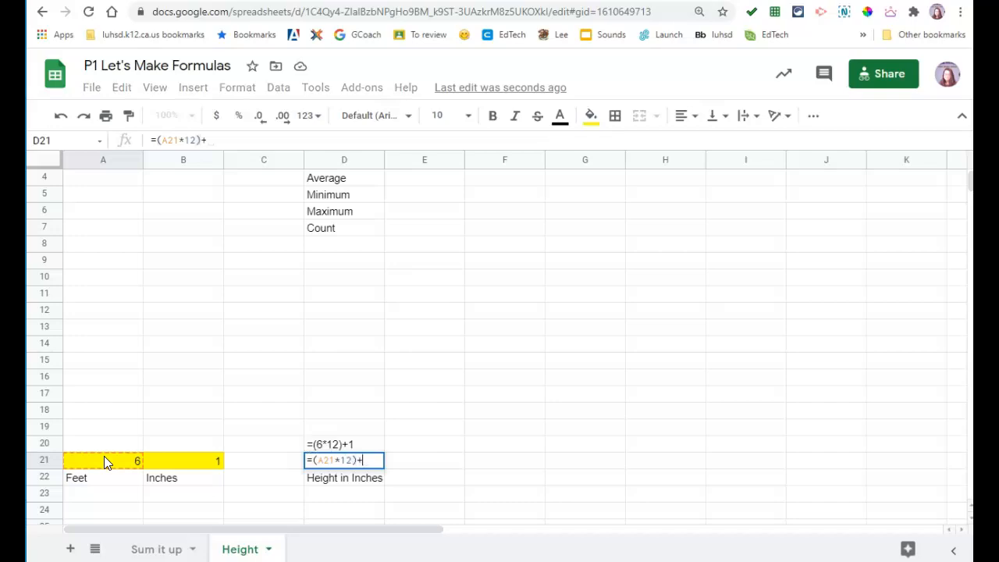
{"action": "left_click", "coordinate": [152, 461]}
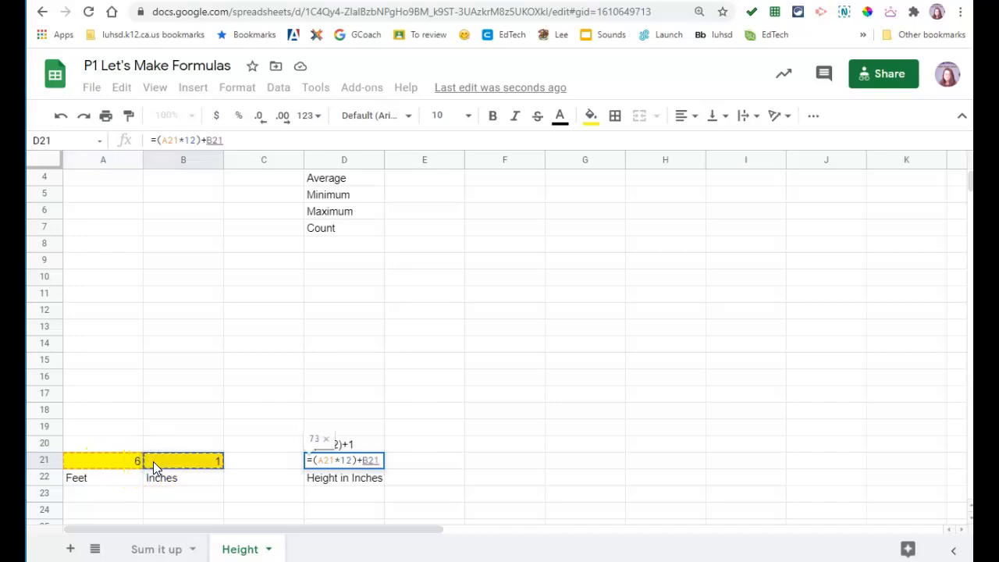
{"action": "key", "text": "Return"}
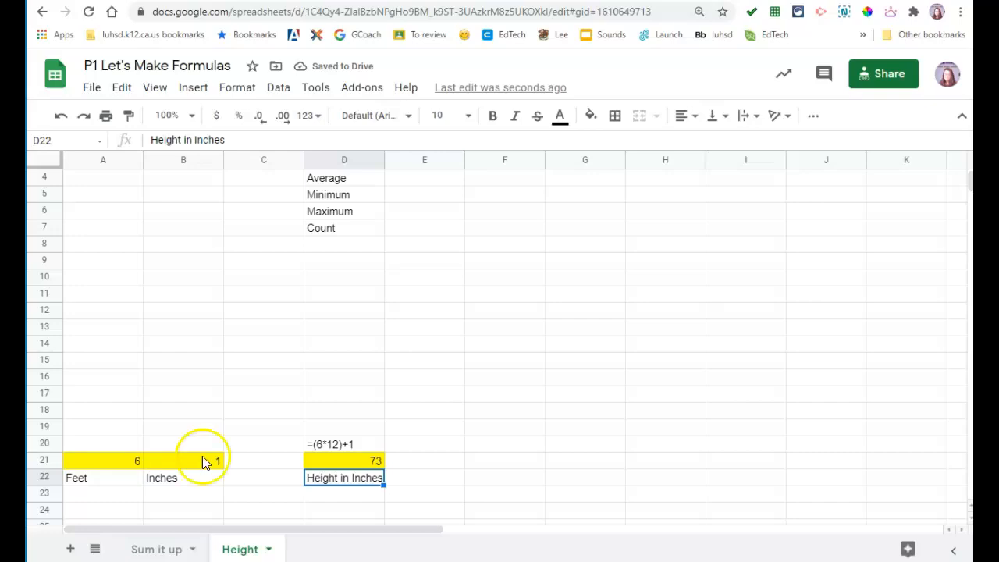
- Open the formula in D21 to review its cell references without changing it
{"action": "left_click", "coordinate": [315, 461]}
{"action": "double_click", "coordinate": [315, 461]}
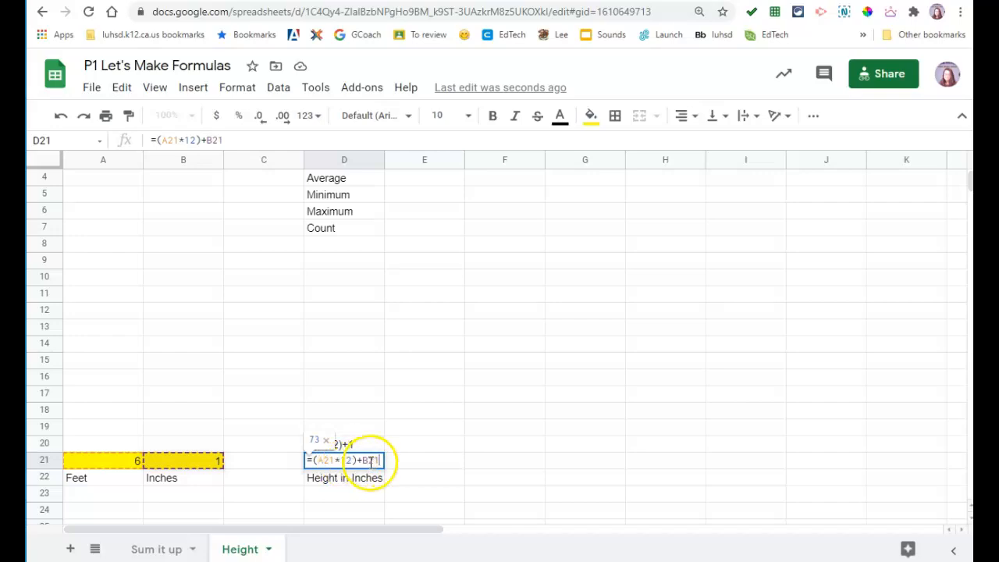
{"action": "left_click", "coordinate": [273, 460]}
- Test the conversion with another height by entering 5 for feet in A21 and 7 for inches in B21
{"action": "left_click", "coordinate": [83, 463]}
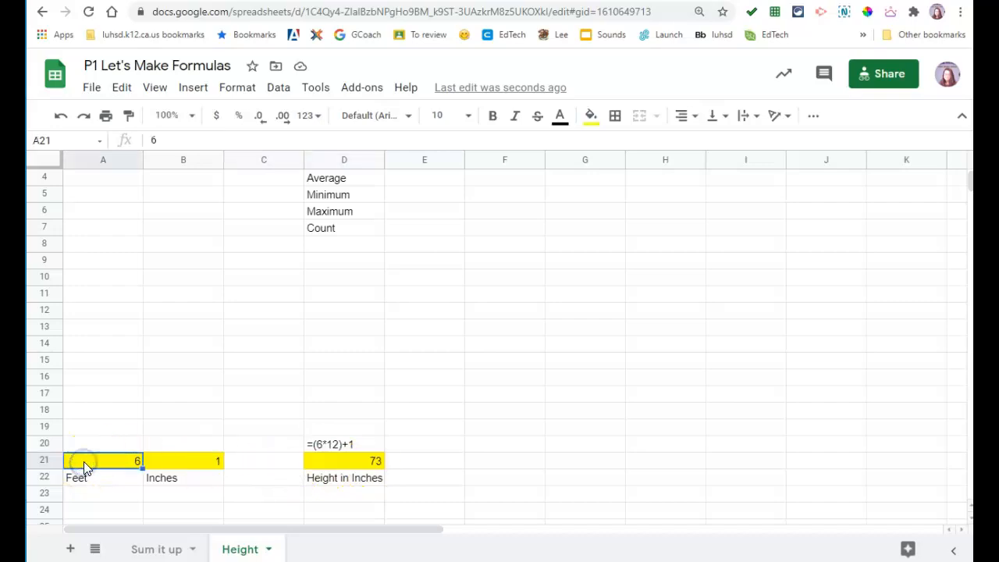
{"action": "type", "text": "5"}
{"action": "key", "text": "Tab"}
{"action": "type", "text": "7"}
{"action": "key", "text": "Tab"}
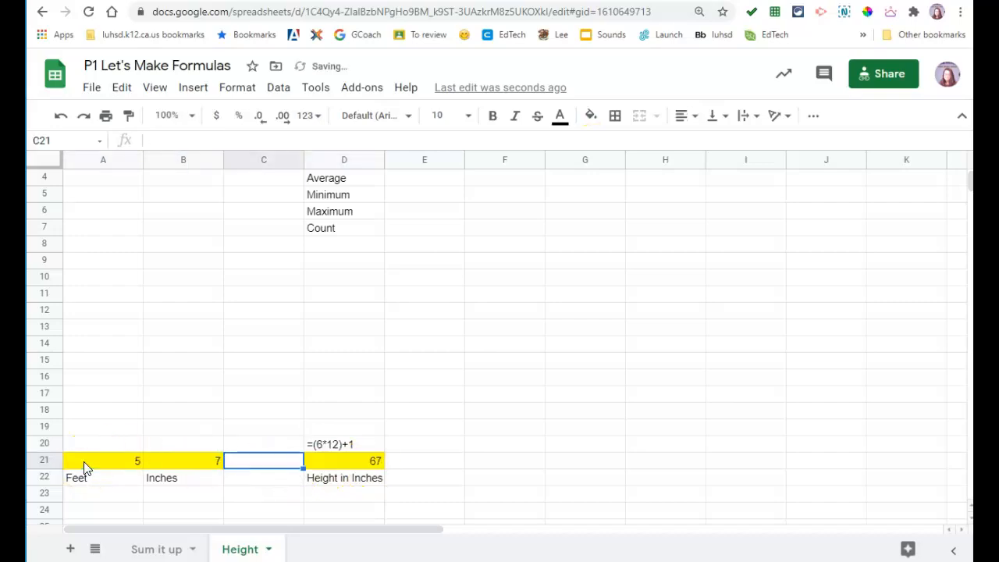
- Change the inches value in B21 to 3 to test the conversion again
{"action": "key", "text": "Left"}
{"action": "key", "text": "Left"}
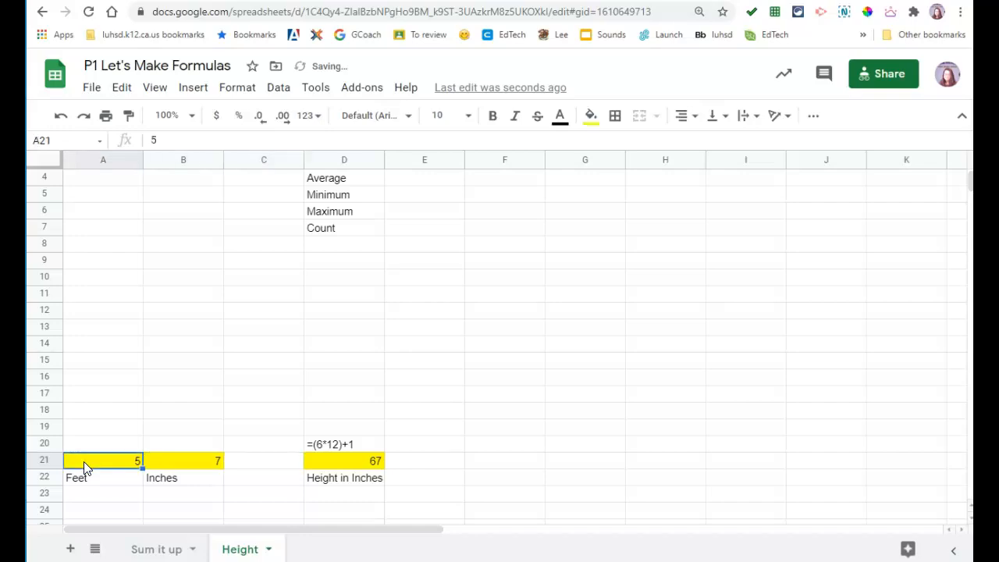
{"action": "key", "text": "Right"}
{"action": "type", "text": "3"}
{"action": "key", "text": "Tab"}
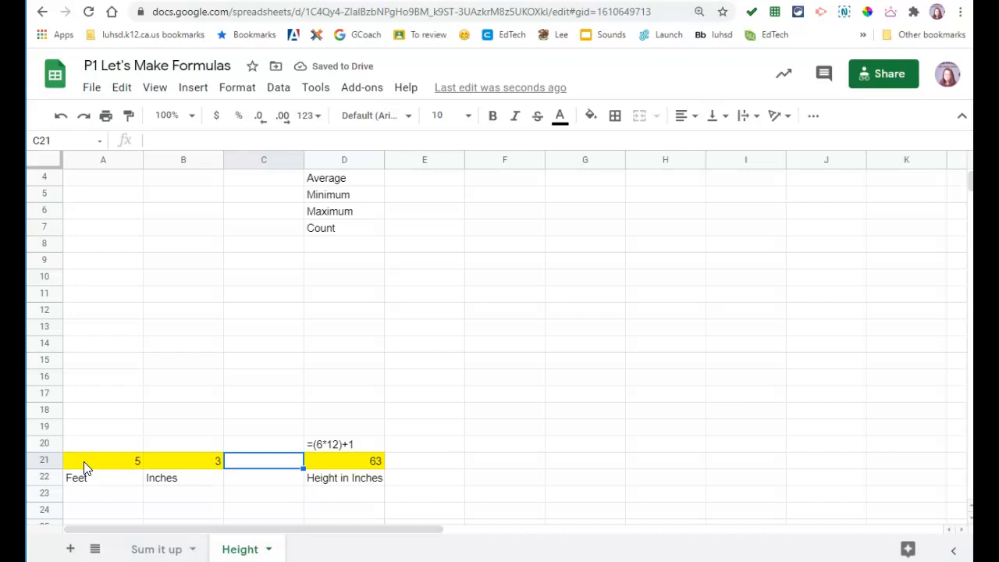
- Switch to Google Classroom, open the 3 Comp Tech classwork and examine the responses to the "How tall are you?" question
{"action": "scroll", "coordinate": [85, 466], "scroll_direction": "up", "scroll_amount": 1}
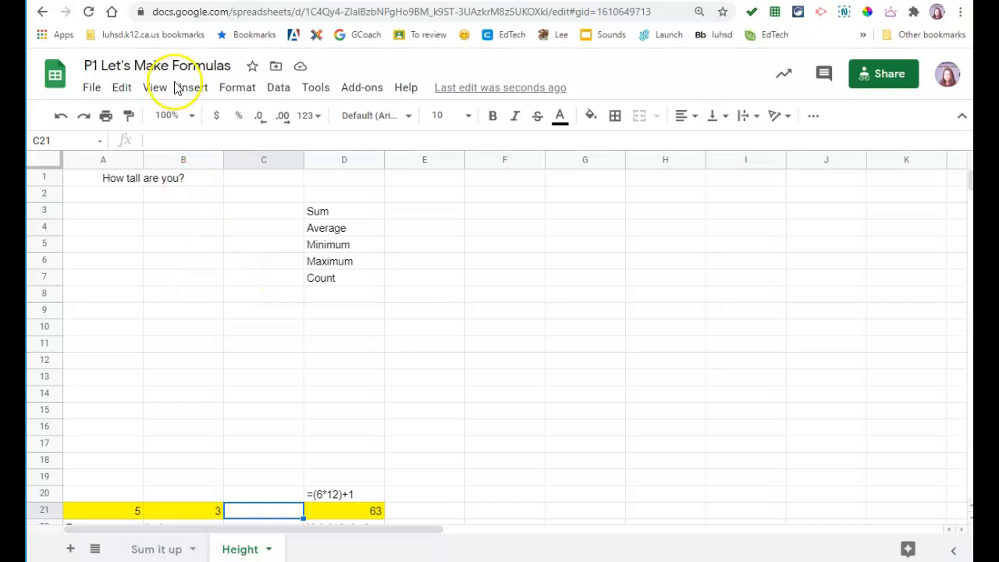
{"action": "left_click", "coordinate": [156, 1]}
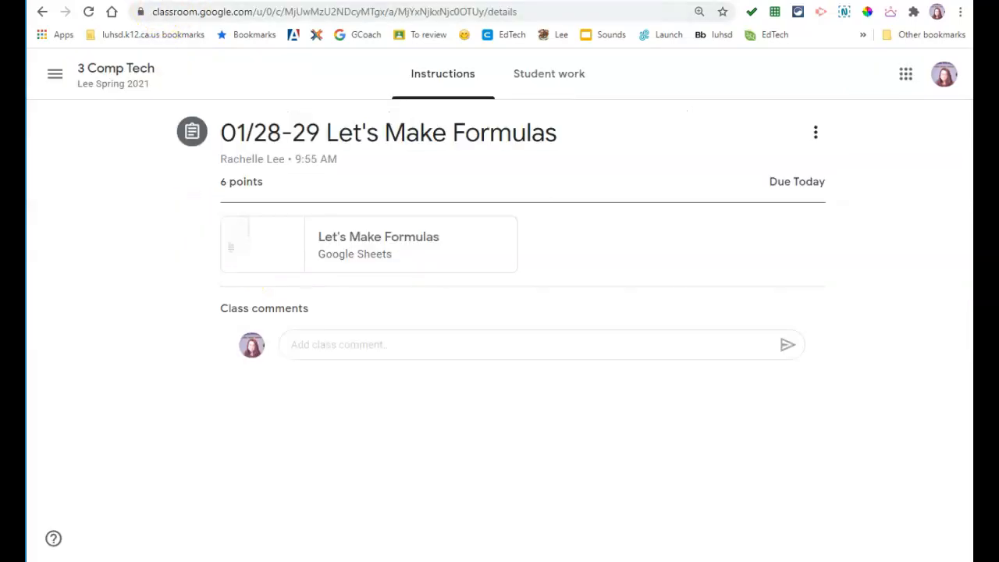
{"action": "left_click", "coordinate": [131, 78]}
{"action": "left_click", "coordinate": [483, 80]}
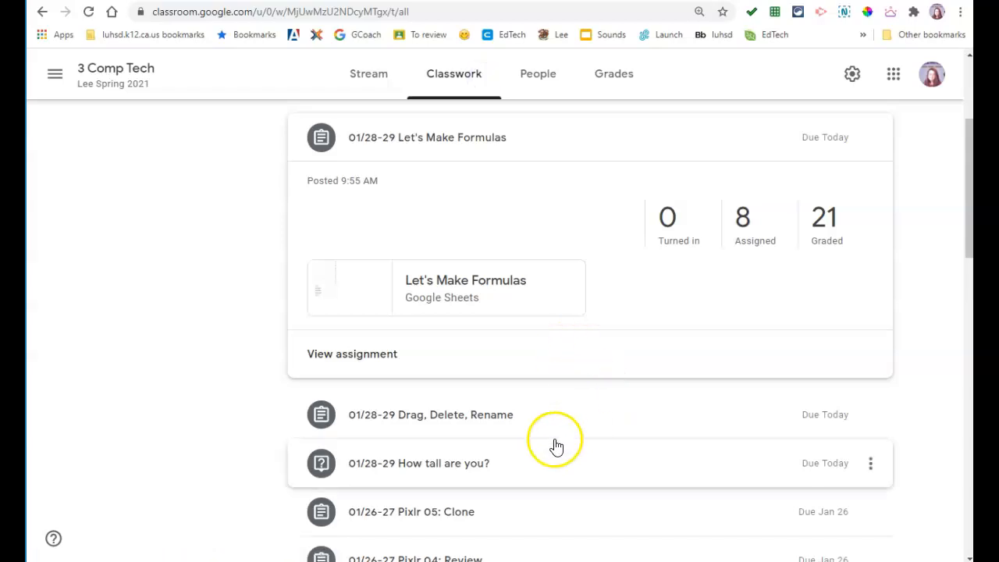
{"action": "left_click", "coordinate": [538, 459]}
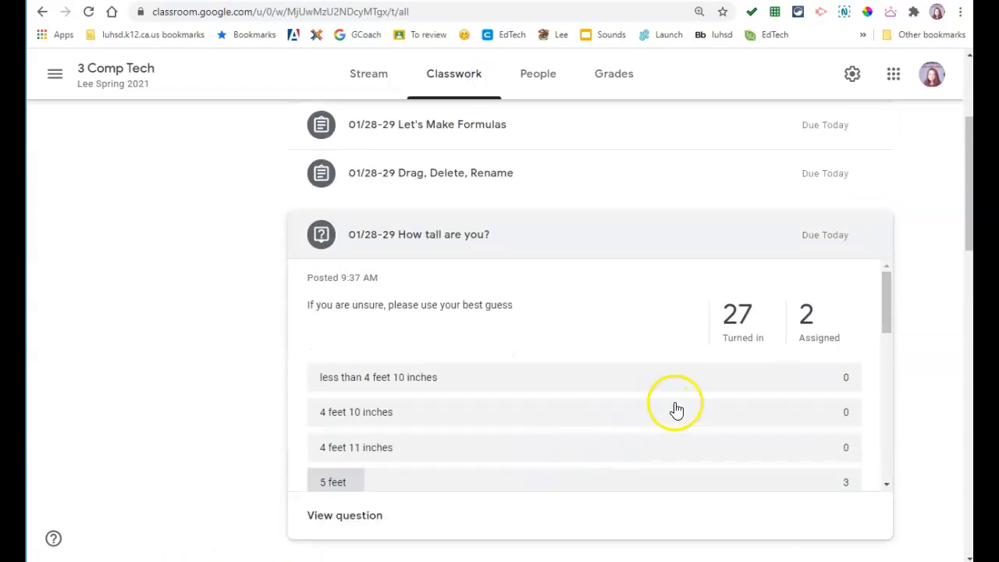
{"action": "left_click_drag", "start_coordinate": [886, 282], "coordinate": [889, 339]}
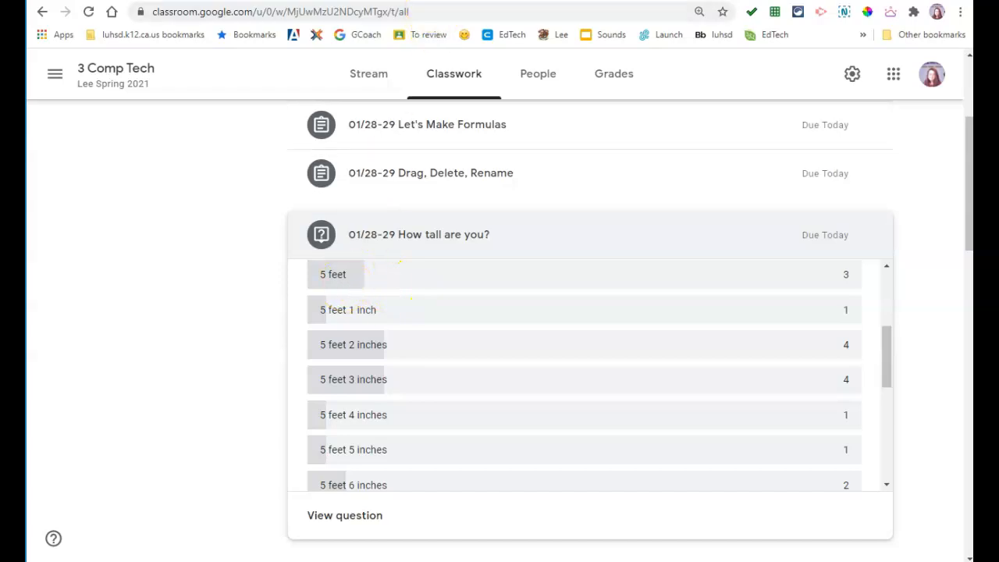
- Return to the Height sheet in Google Sheets and set the inches value in B21 to 0
{"action": "left_click", "coordinate": [402, 1]}
{"action": "left_click", "coordinate": [192, 511]}
{"action": "type", "text": "0"}
{"action": "key", "text": "Return"}
{"action": "scroll", "coordinate": [125, 336], "scroll_direction": "up", "scroll_amount": 1}
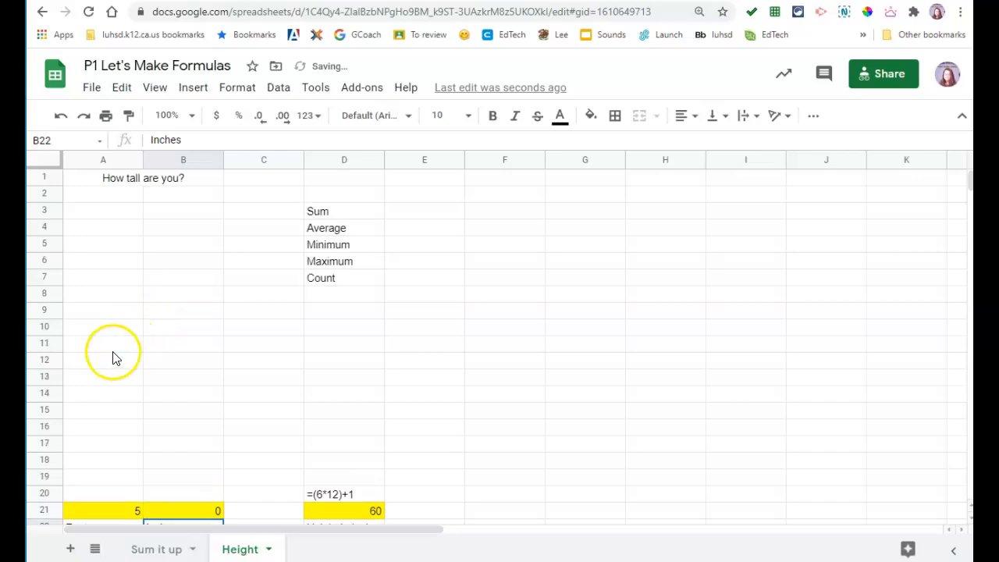
- Enter 60 in each of the cells A3, A4 and A5 under "How tall are you?"
{"action": "left_click", "coordinate": [104, 209]}
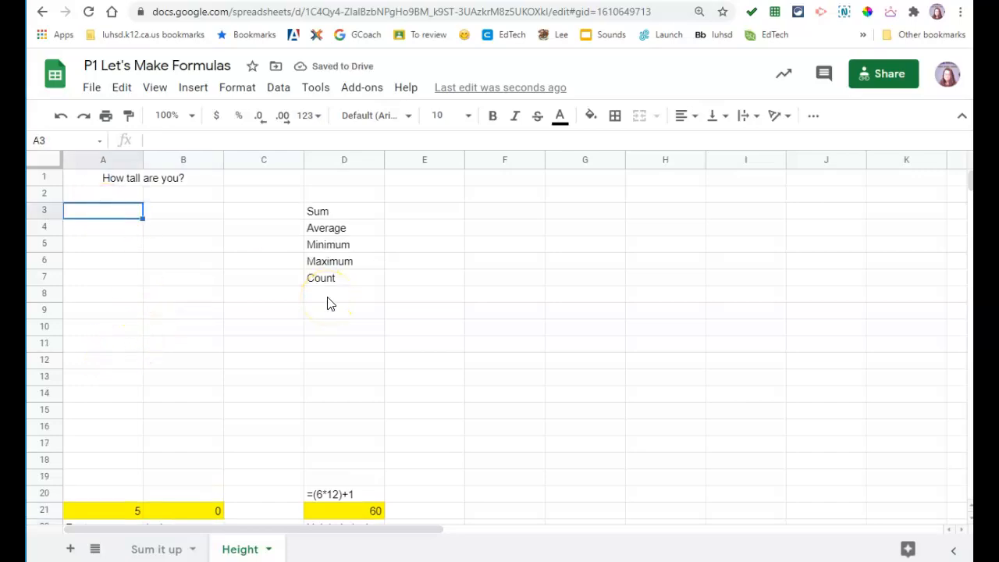
{"action": "type", "text": "60"}
{"action": "key", "text": "Return"}
{"action": "type", "text": "60"}
{"action": "key", "text": "Return"}
{"action": "type", "text": "60"}
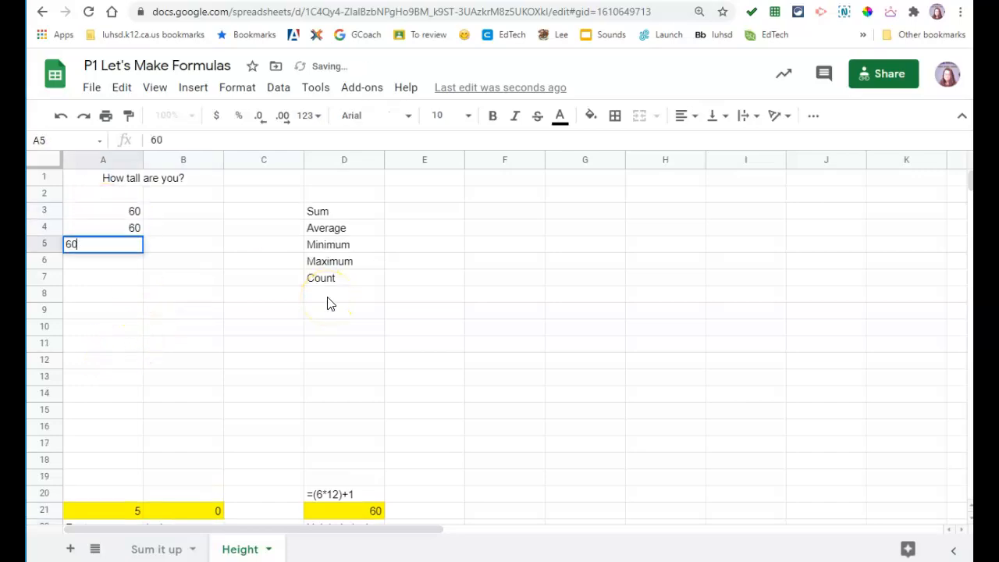
{"action": "key", "text": "Return"}
- Check the 5 feet 1 inch responses in Google Classroom, and enter 61 in A6 of the Height sheet
{"action": "left_click", "coordinate": [195, 1]}
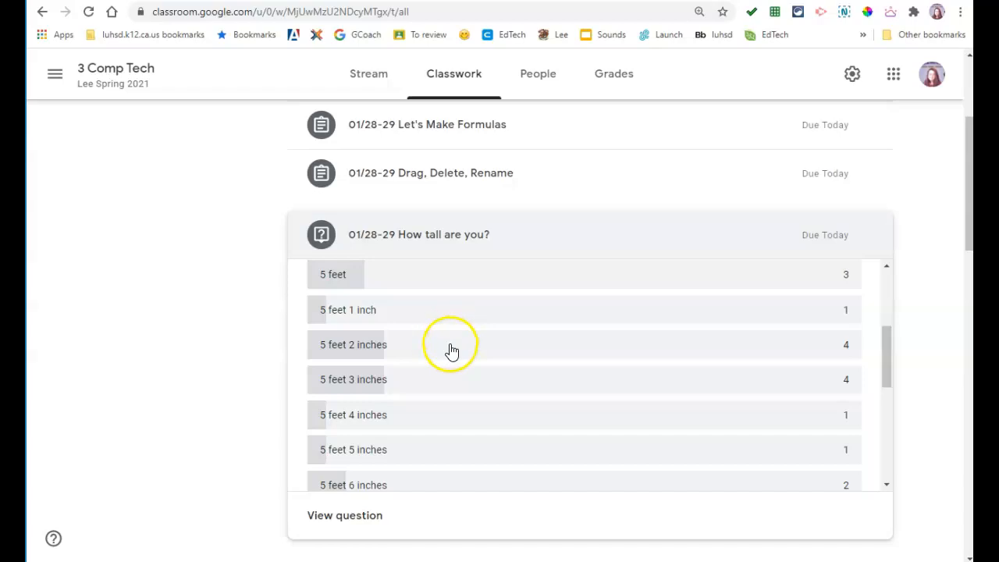
{"action": "left_click", "coordinate": [343, 1]}
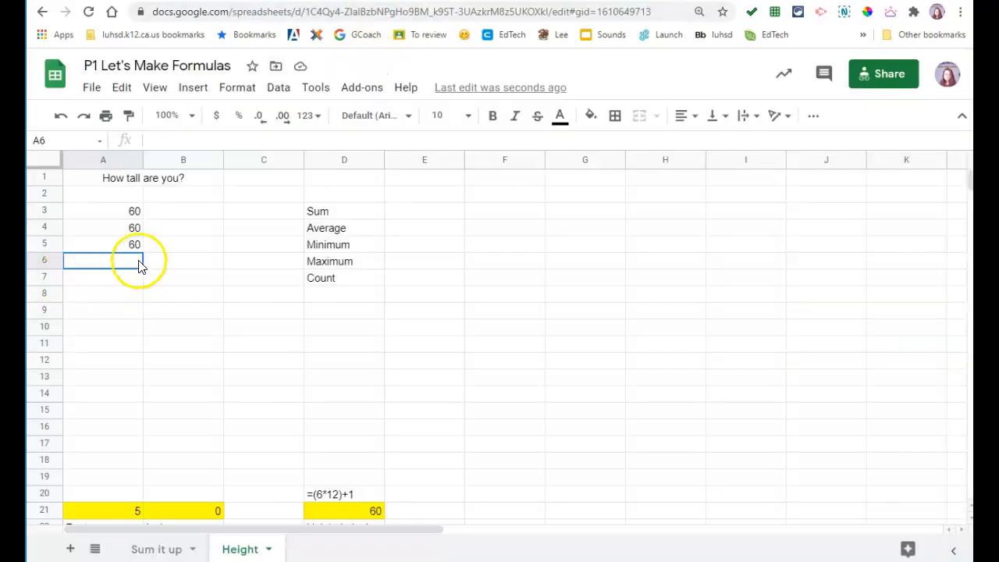
{"action": "type", "text": "60"}
{"action": "key", "text": "Return"}
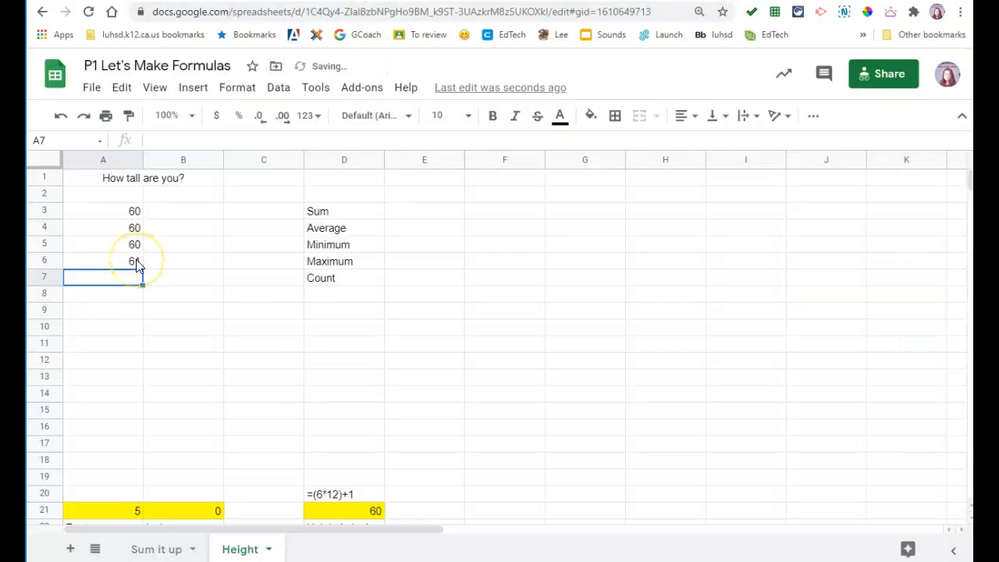
- Enter 62 in each of the cells A7 through A10
{"action": "type", "text": "62"}
{"action": "key", "text": "Return"}
{"action": "type", "text": "62"}
{"action": "key", "text": "Return"}
{"action": "type", "text": "62"}
{"action": "key", "text": "Return"}
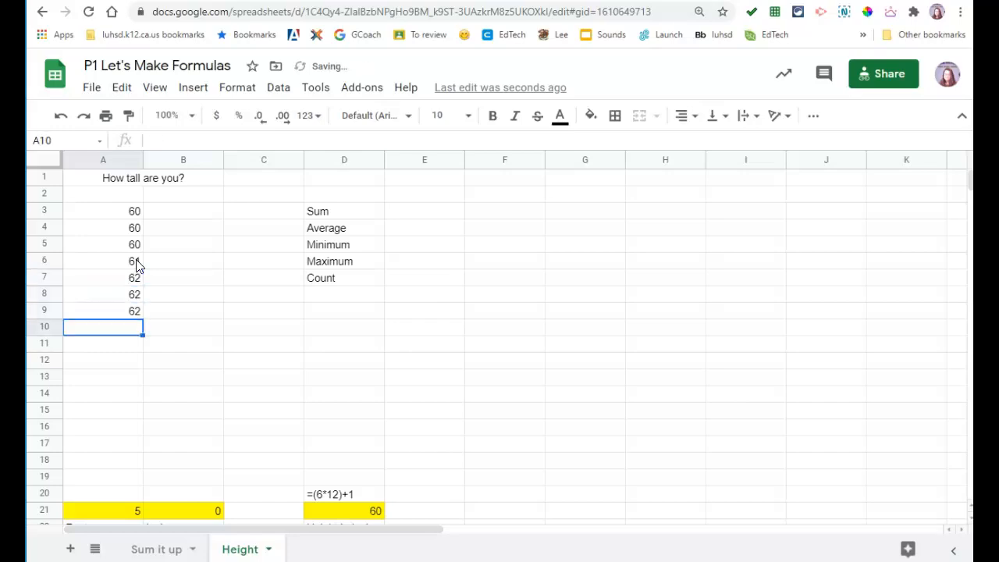
{"action": "type", "text": "62"}
{"action": "key", "text": "Return"}
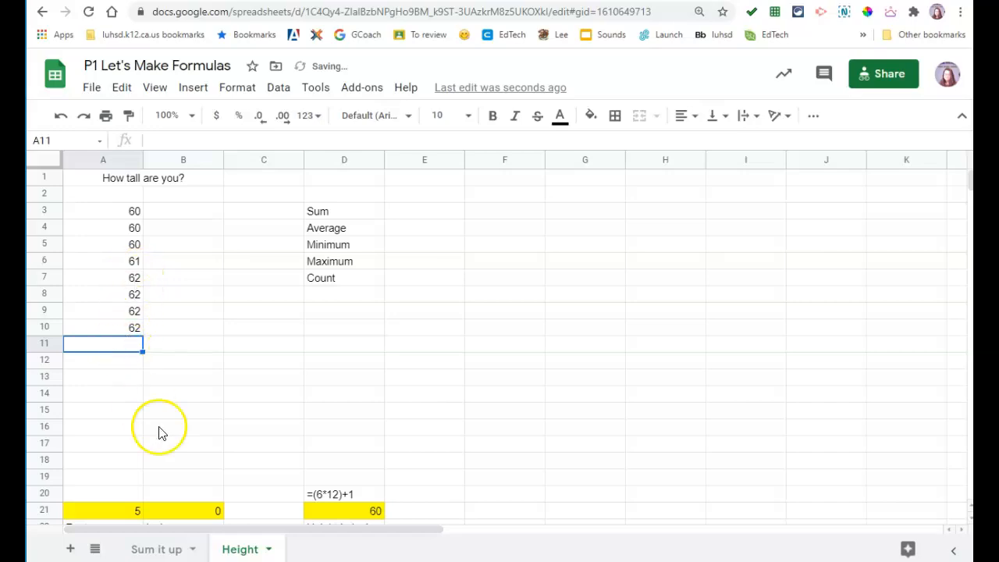
- Set the inches value in B21 to 2 to convert 5 feet 2 inches
{"action": "left_click", "coordinate": [186, 510]}
{"action": "type", "text": "2"}
{"action": "key", "text": "Return"}
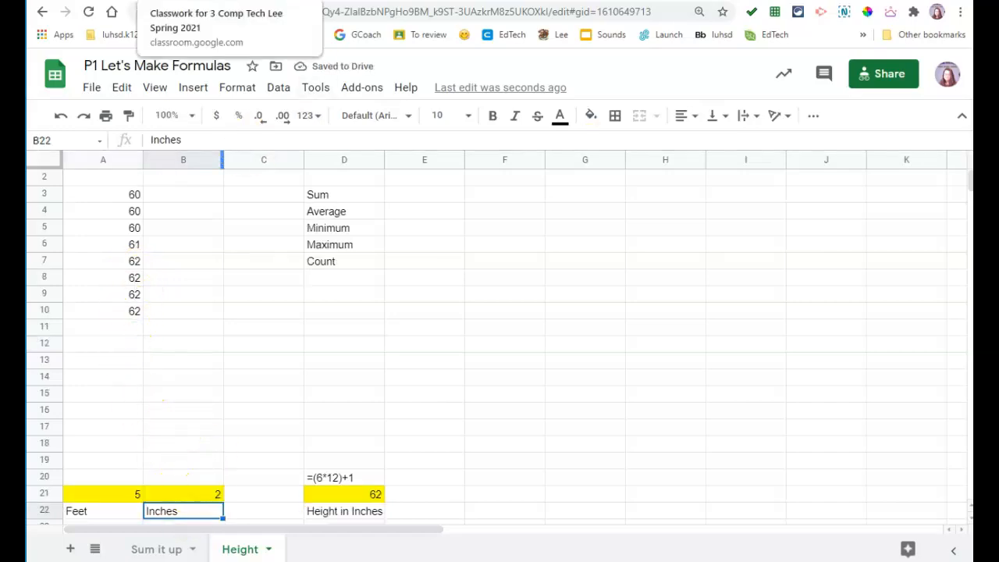
- Check the 5 feet 3 inches responses in Google Classroom, and enter 63 in each of the cells A11 through A14 of the Height sheet
{"action": "left_click", "coordinate": [183, 0]}
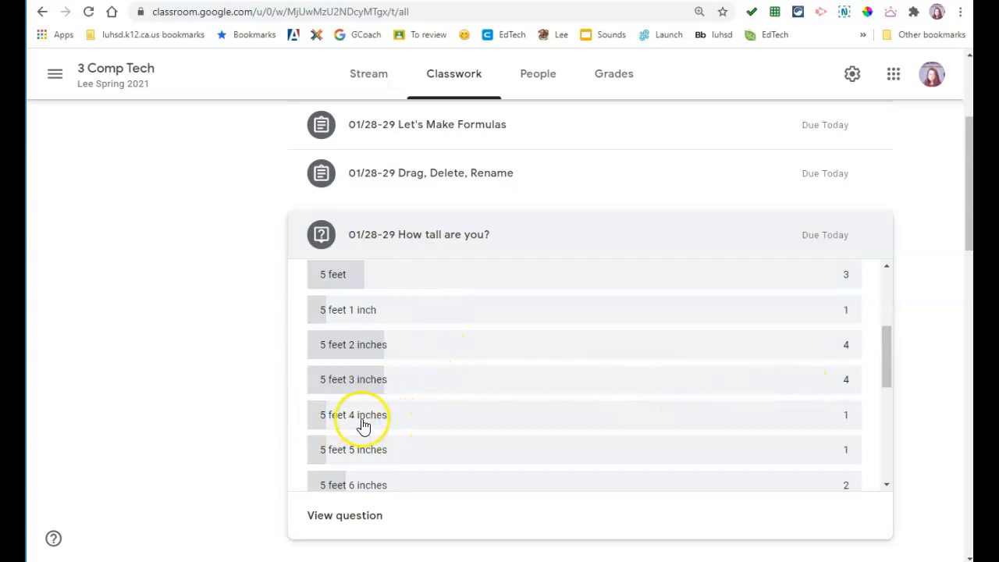
{"action": "left_click", "coordinate": [324, 1]}
{"action": "left_click", "coordinate": [132, 331]}
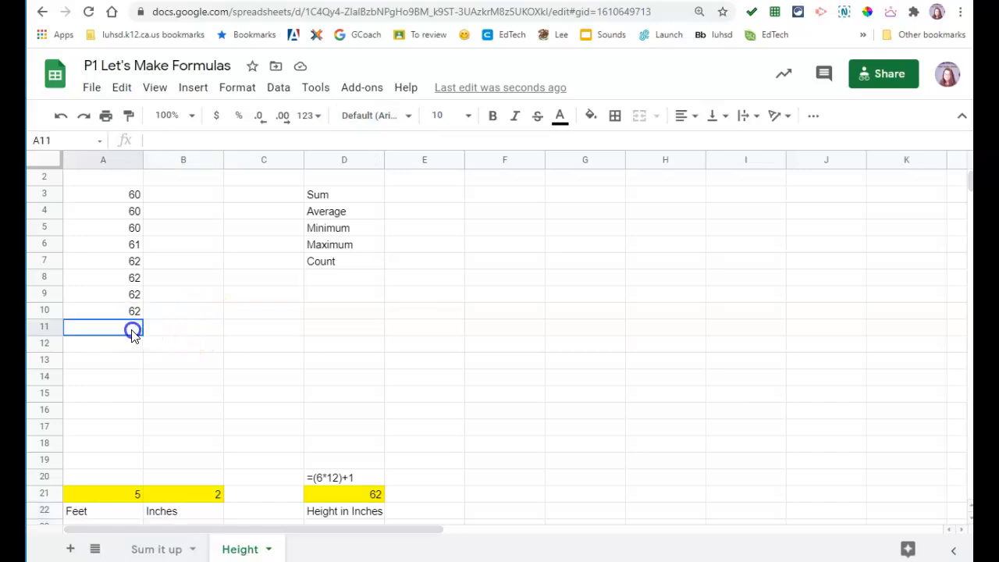
{"action": "type", "text": "63"}
{"action": "key", "text": "Return"}
{"action": "type", "text": "63"}
{"action": "key", "text": "Return"}
{"action": "type", "text": "63"}
{"action": "key", "text": "Return"}
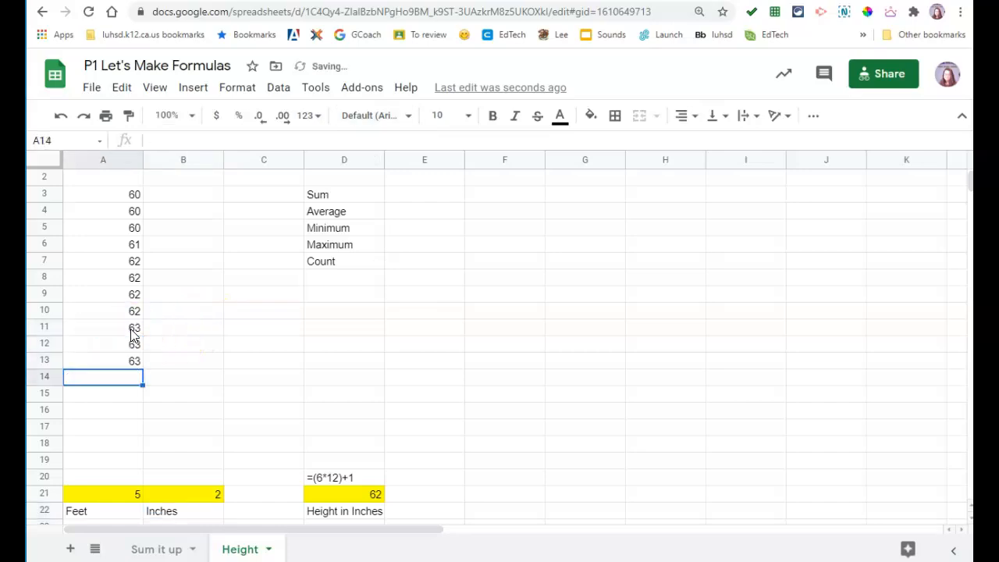
{"action": "type", "text": "63"}
{"action": "key", "text": "Return"}
- Enter 64 in A15, check the 5 feet 5 inches responses in Google Classroom, and enter 65 in A16
{"action": "type", "text": "64"}
{"action": "key", "text": "Return"}
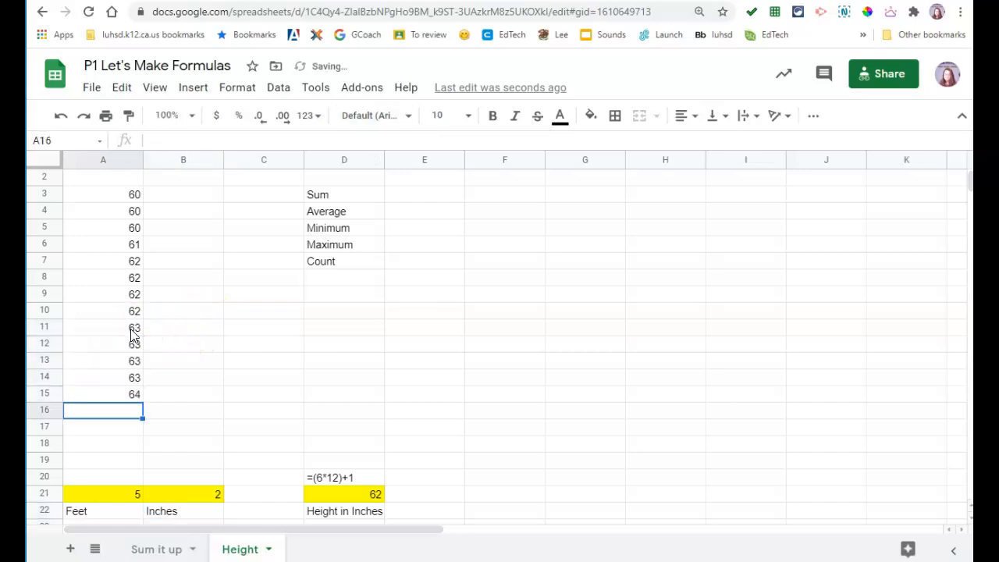
{"action": "left_click", "coordinate": [133, 1]}
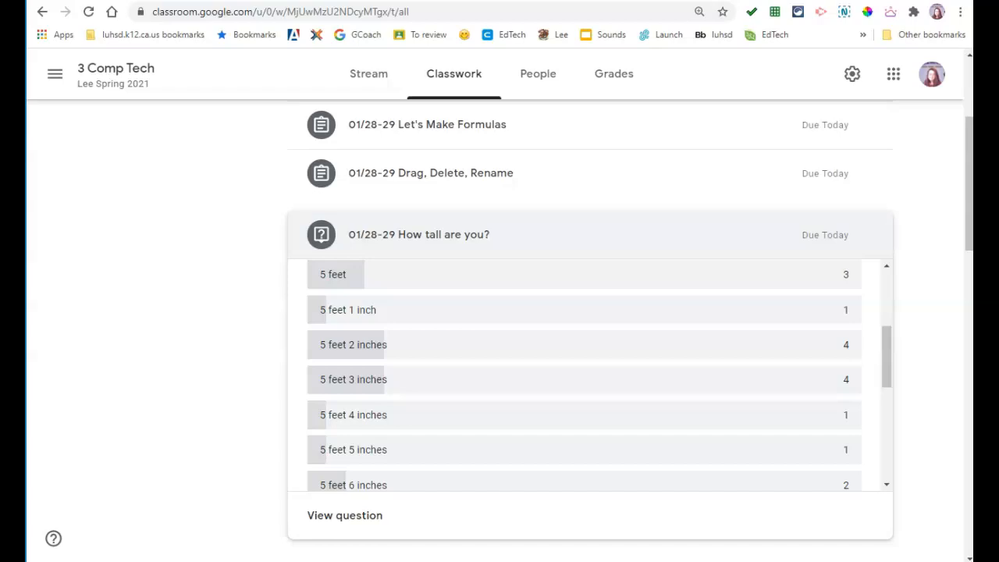
{"action": "left_click", "coordinate": [538, 2]}
{"action": "type", "text": "65"}
{"action": "key", "text": "Return"}
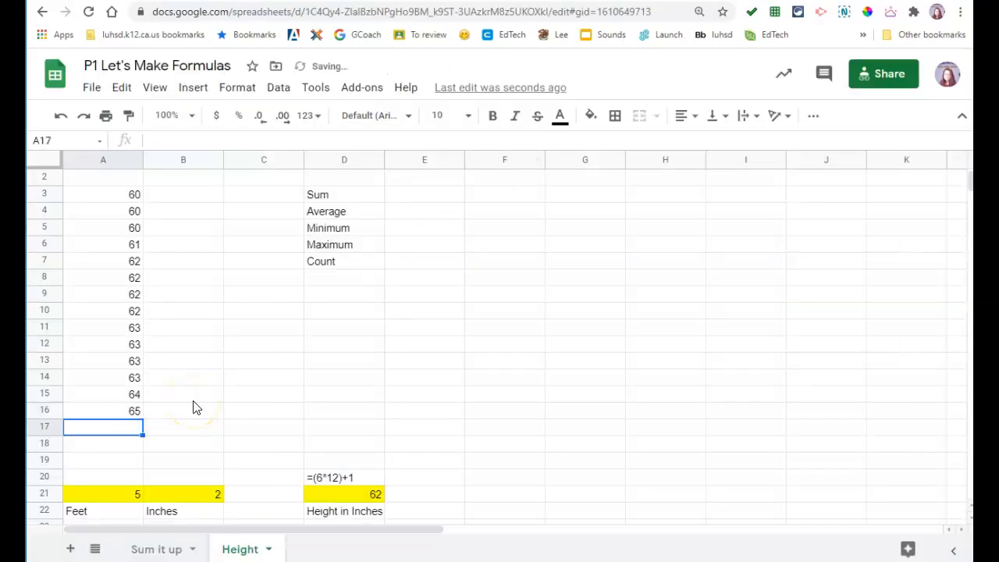
- Check the 5 feet 6 and 5 feet 7 inches responses in Google Classroom, and enter 66 in B3 and B4 and 67 in B5 and B6
{"action": "left_click", "coordinate": [183, 195]}
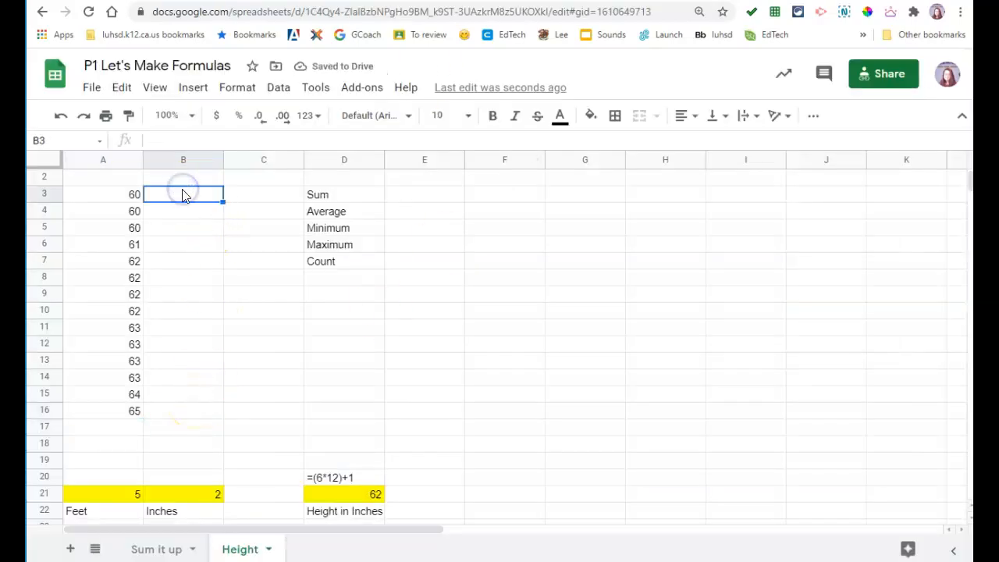
{"action": "scroll", "coordinate": [242, 194], "scroll_direction": "up", "scroll_amount": 1}
{"action": "left_click", "coordinate": [335, 1]}
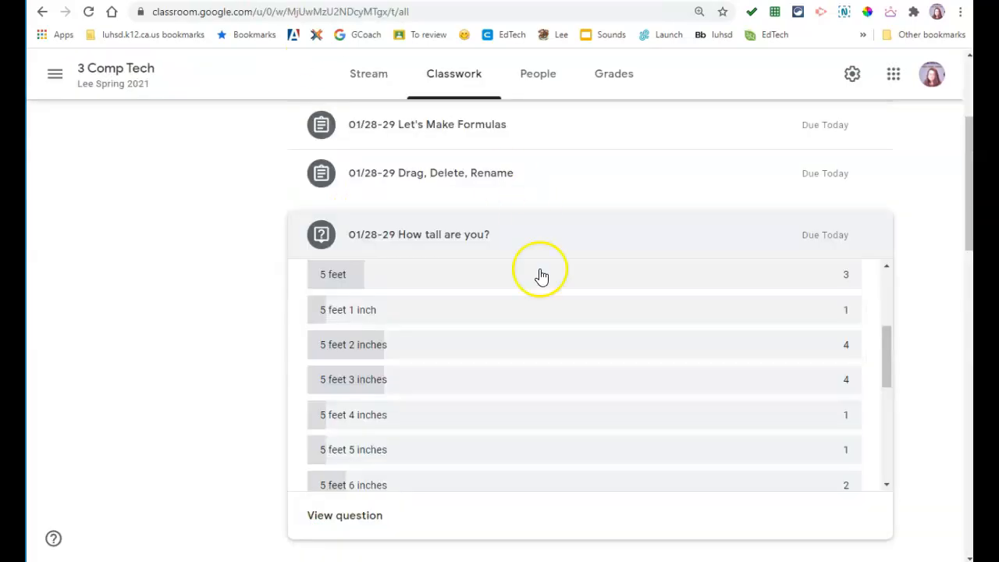
{"action": "scroll", "coordinate": [482, 447], "scroll_direction": "down", "scroll_amount": 1}
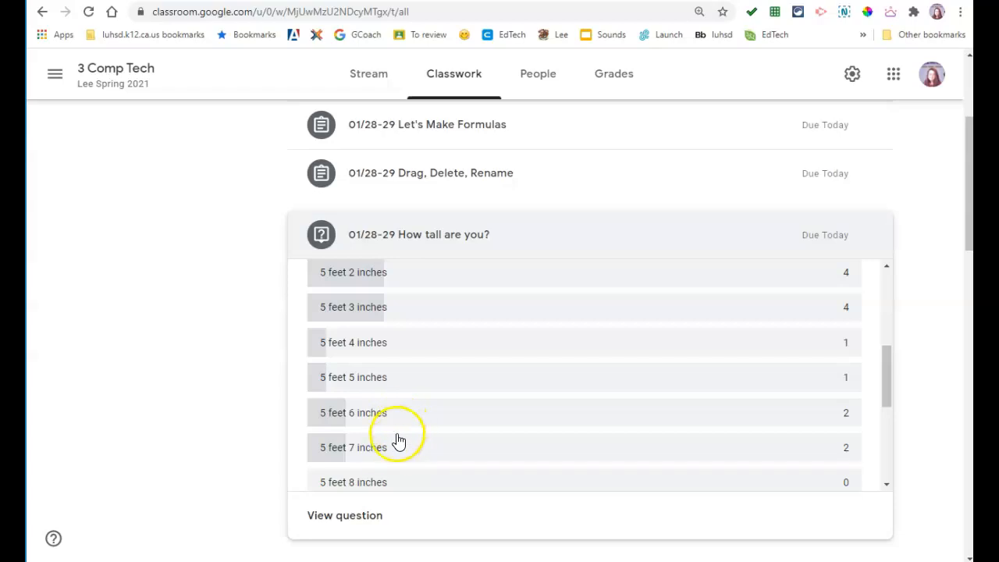
{"action": "left_click", "coordinate": [214, 2]}
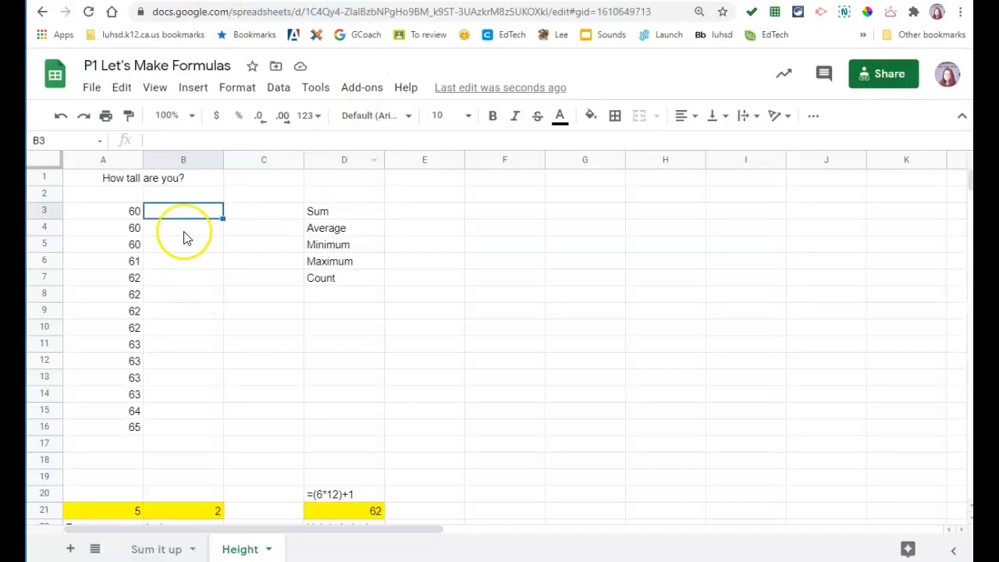
{"action": "type", "text": "66"}
{"action": "key", "text": "Return"}
{"action": "type", "text": "66"}
{"action": "key", "text": "Return"}
{"action": "type", "text": "67"}
{"action": "key", "text": "Return"}
{"action": "type", "text": "67"}
{"action": "key", "text": "Return"}
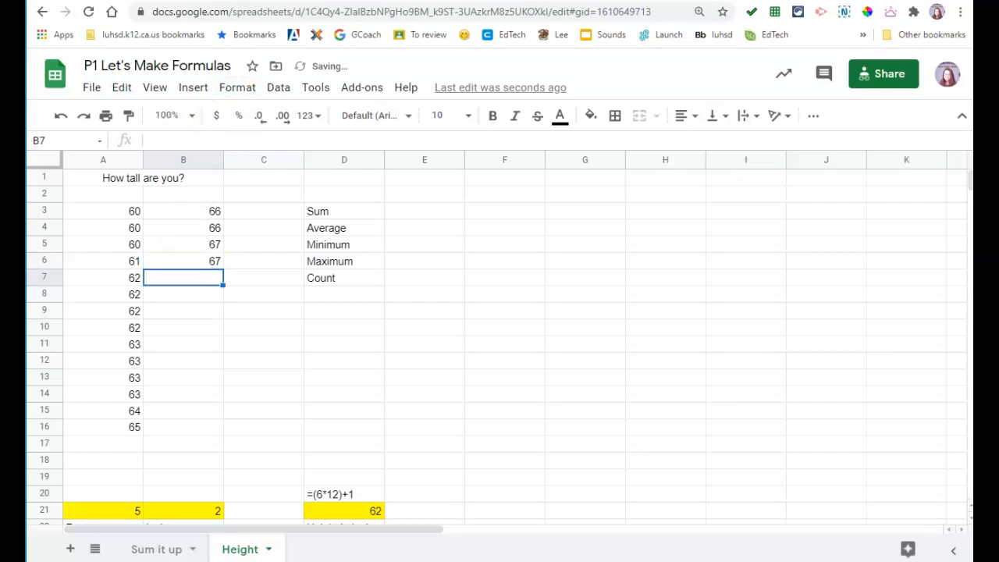
- Check the responses above 5 feet 7 inches in Google Classroom, and set the inches value in B21 to 9 on the Height sheet
{"action": "left_click", "coordinate": [191, 1]}
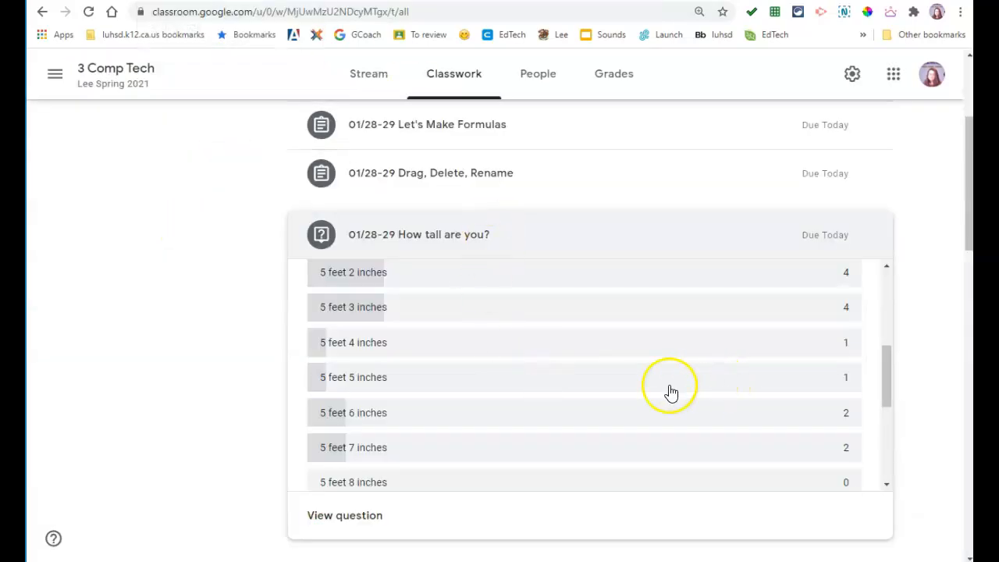
{"action": "scroll", "coordinate": [553, 426], "scroll_direction": "down", "scroll_amount": 2}
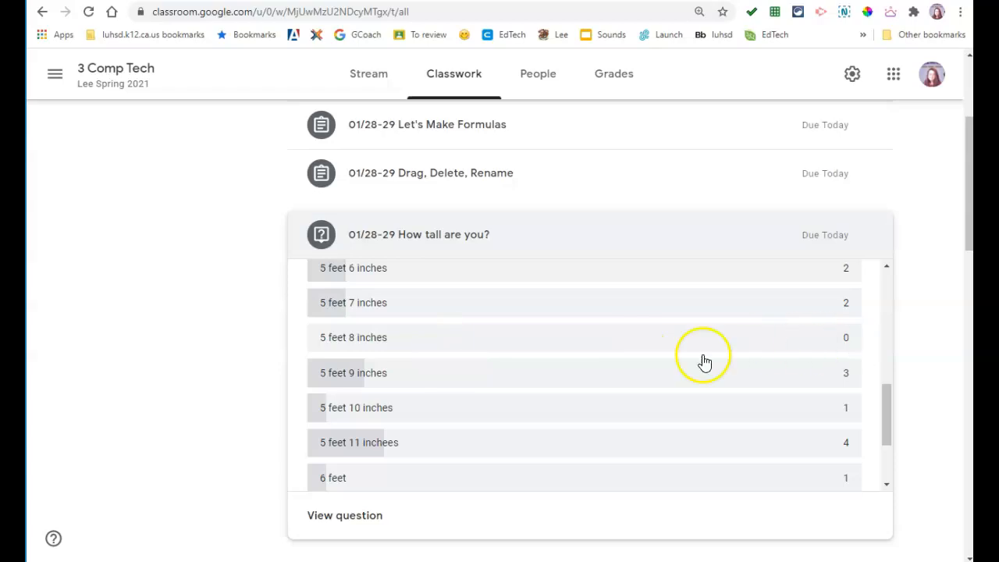
{"action": "scroll", "coordinate": [557, 369], "scroll_direction": "down", "scroll_amount": 1}
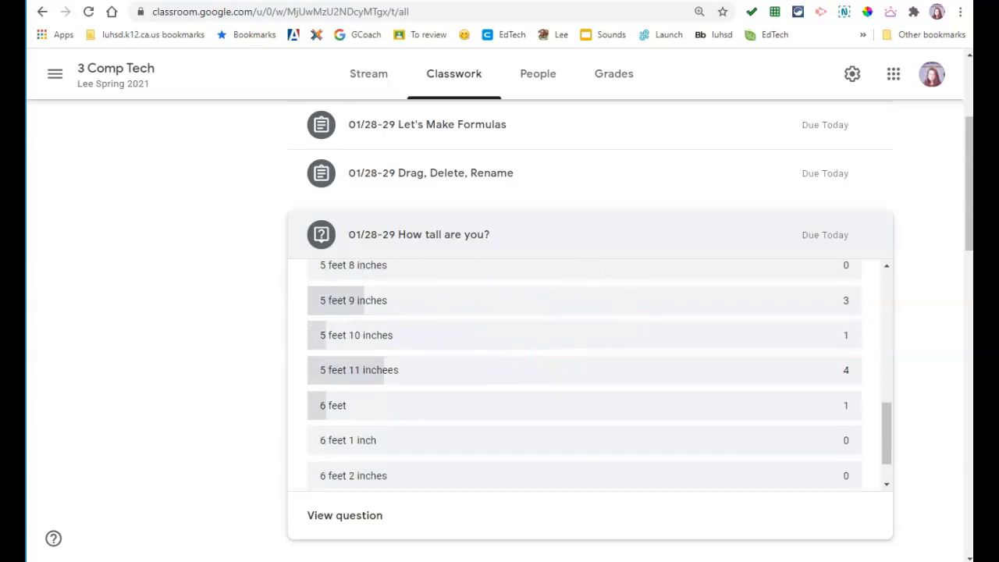
{"action": "left_click", "coordinate": [351, 0]}
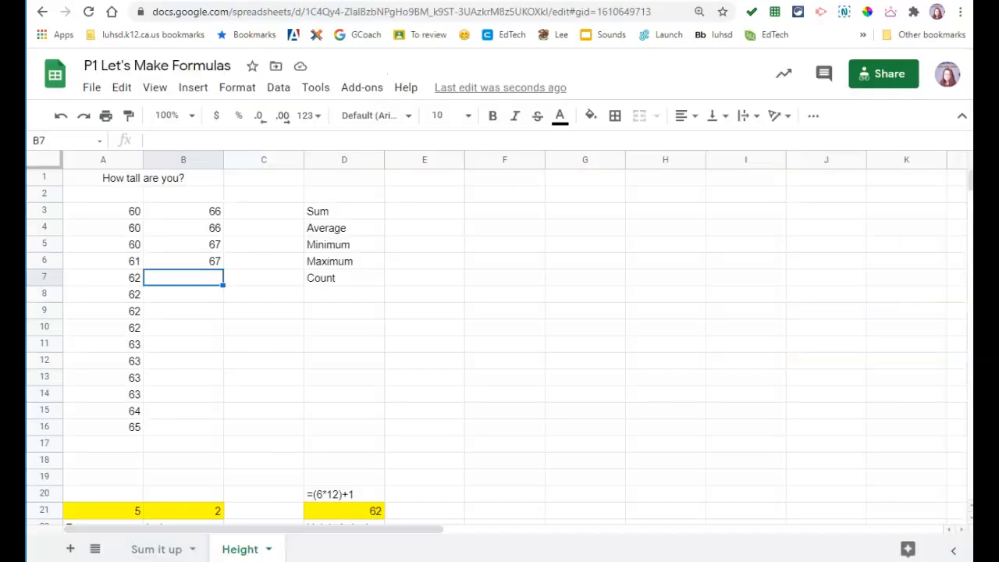
{"action": "left_click", "coordinate": [214, 511]}
{"action": "type", "text": "9"}
{"action": "key", "text": "Up"}
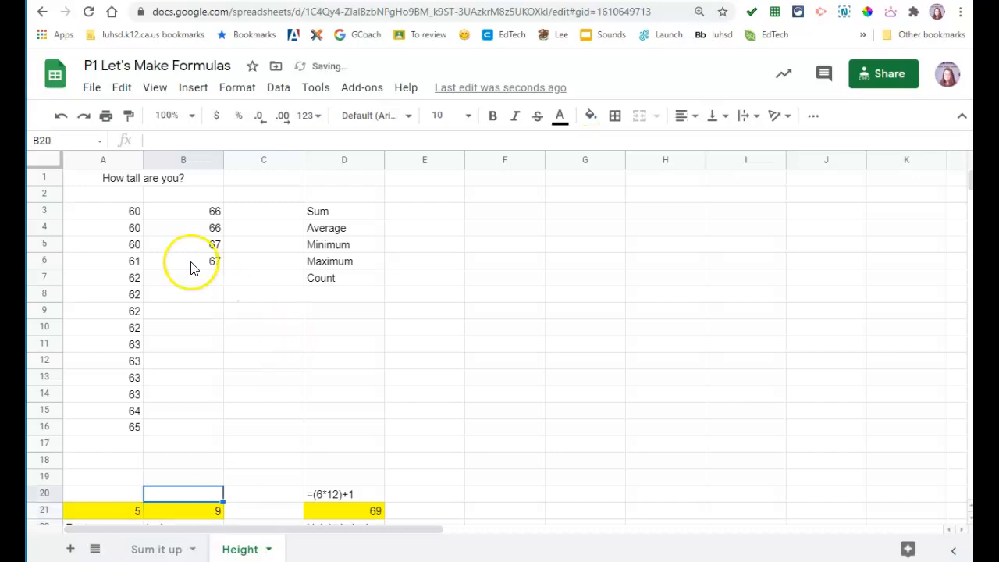
- Enter 69 in each of the cells B7, B8 and B9
{"action": "left_click", "coordinate": [186, 284]}
{"action": "type", "text": "69"}
{"action": "key", "text": "Return"}
{"action": "type", "text": "69"}
{"action": "key", "text": "Return"}
{"action": "type", "text": "69"}
{"action": "key", "text": "Return"}
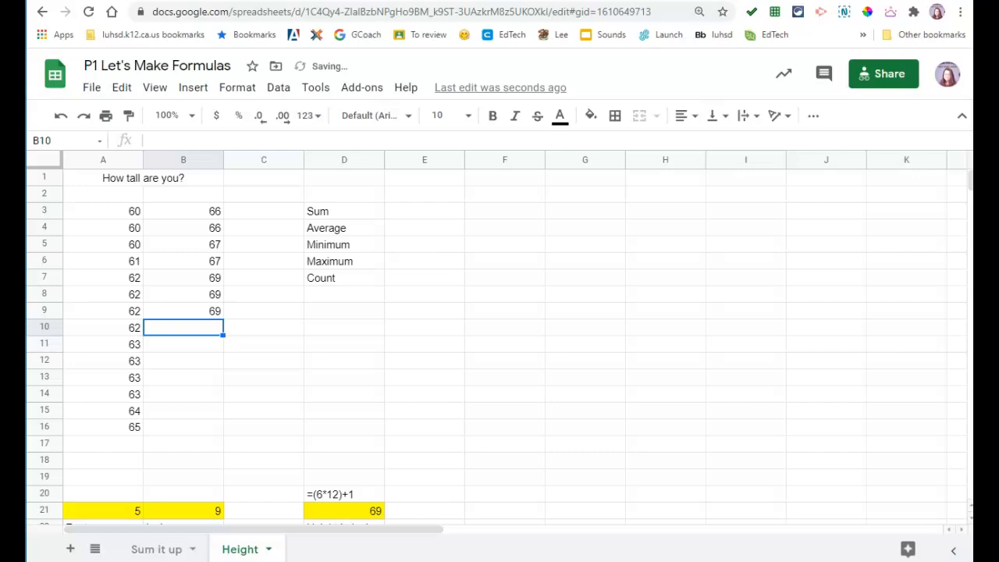
- Check the 5 feet 10 inches responses in Google Classroom, and enter 70 in B10 of the Height sheet
{"action": "left_click", "coordinate": [351, 1]}
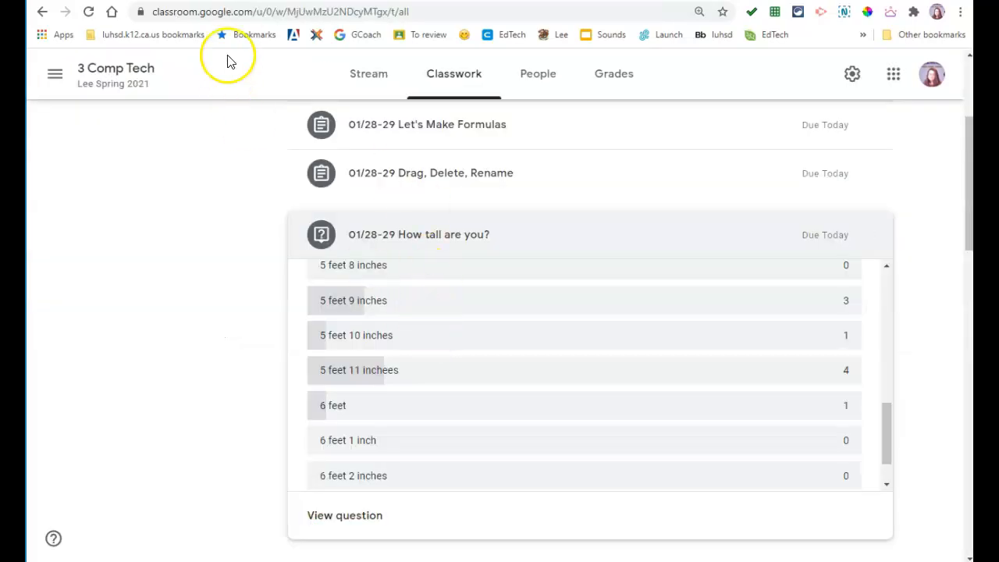
{"action": "left_click", "coordinate": [377, 1]}
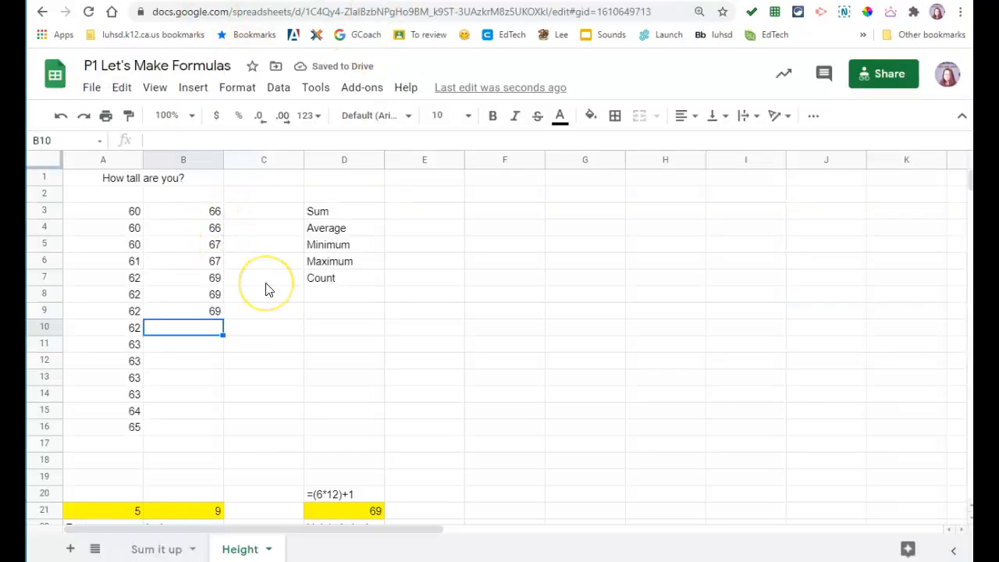
{"action": "type", "text": "70"}
{"action": "key", "text": "Return"}
- Check the 5 feet 11 inches responses in Google Classroom, and set the inches value in B21 to 11 on the Height sheet
{"action": "left_click", "coordinate": [352, 0]}
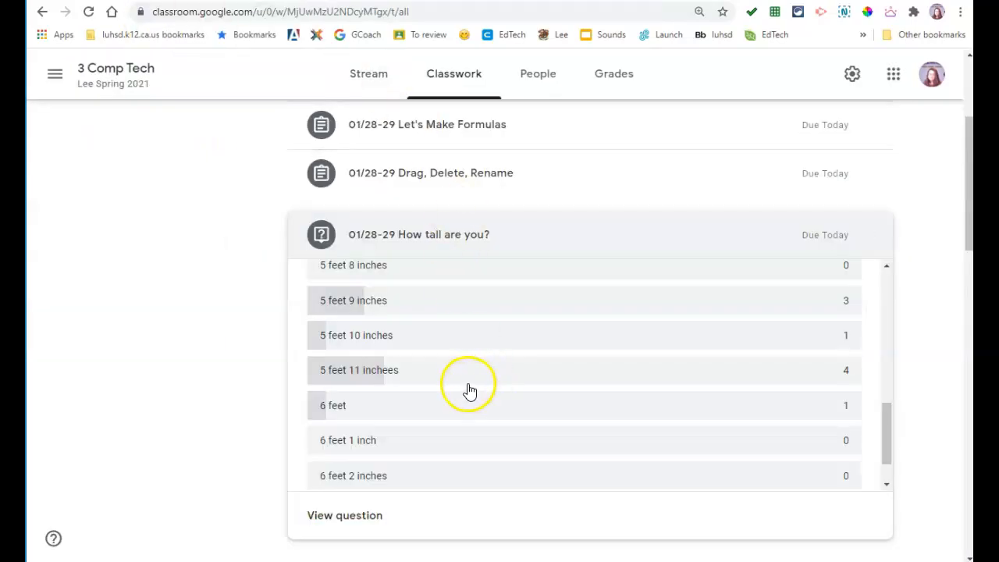
{"action": "left_click", "coordinate": [358, 2]}
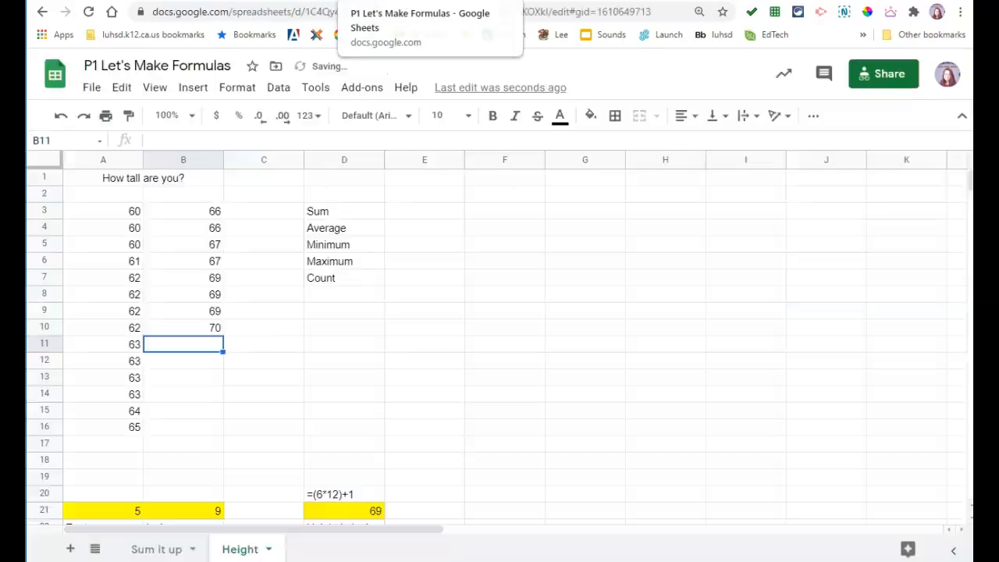
{"action": "left_click", "coordinate": [219, 511]}
{"action": "type", "text": "11"}
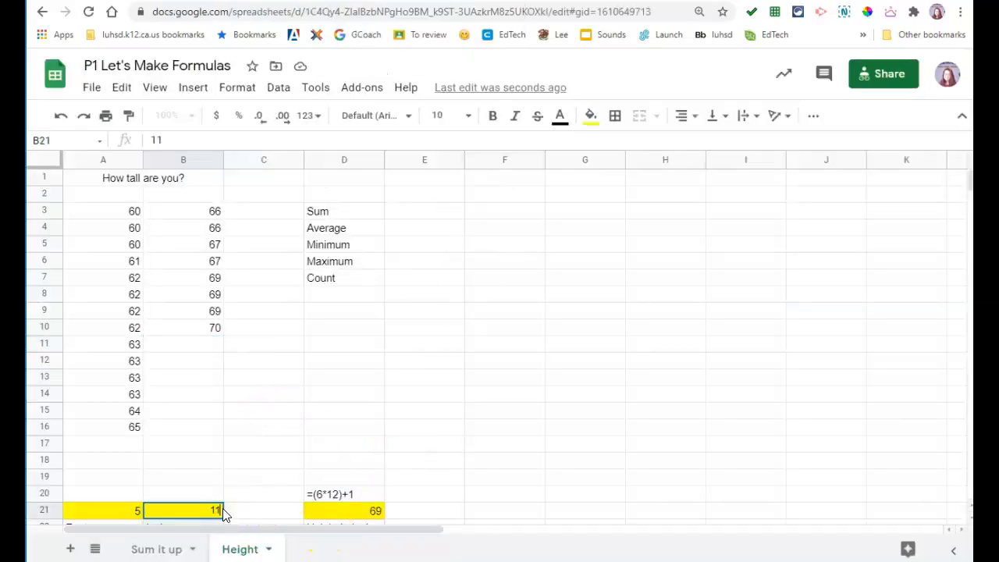
{"action": "key", "text": "Up"}
- Enter 71 in each of the cells B11 through B15
{"action": "left_click", "coordinate": [207, 348]}
{"action": "type", "text": "71"}
{"action": "key", "text": "Return"}
{"action": "type", "text": "71"}
{"action": "key", "text": "Return"}
{"action": "type", "text": "71"}
{"action": "key", "text": "Return"}
{"action": "type", "text": "71"}
{"action": "key", "text": "Return"}
{"action": "type", "text": "71"}
{"action": "key", "text": "Return"}
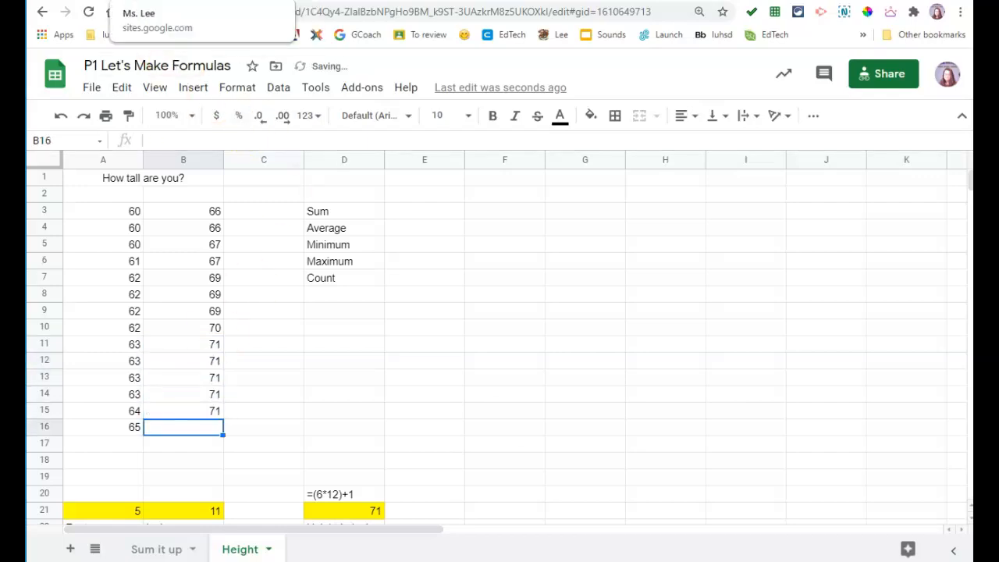
- Check the 6 feet responses in Google Classroom, and enter 72 in B16 of the Height sheet
{"action": "left_click", "coordinate": [323, 1]}
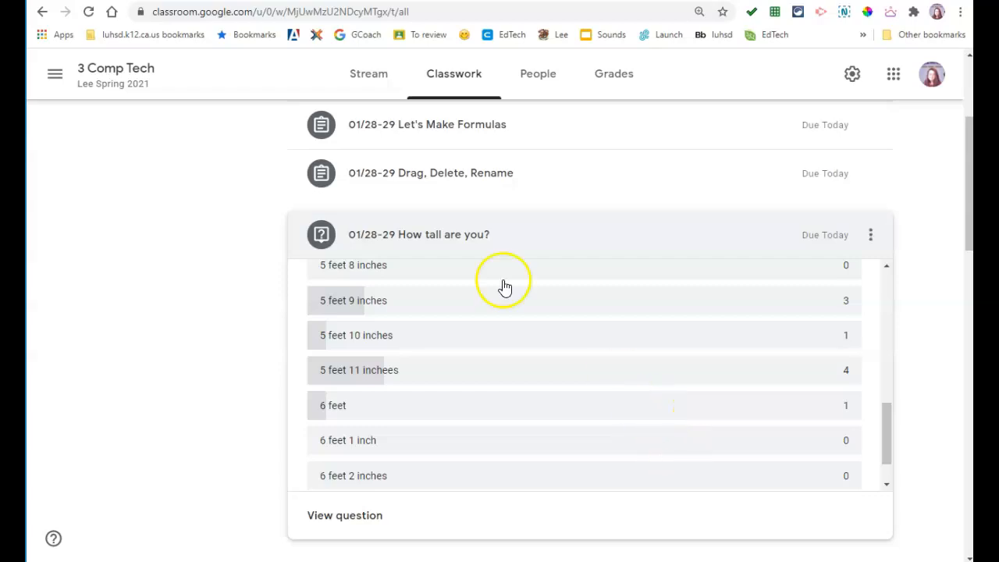
{"action": "left_click", "coordinate": [210, 1]}
{"action": "left_click", "coordinate": [174, 430]}
{"action": "type", "text": "72"}
{"action": "key", "text": "Return"}
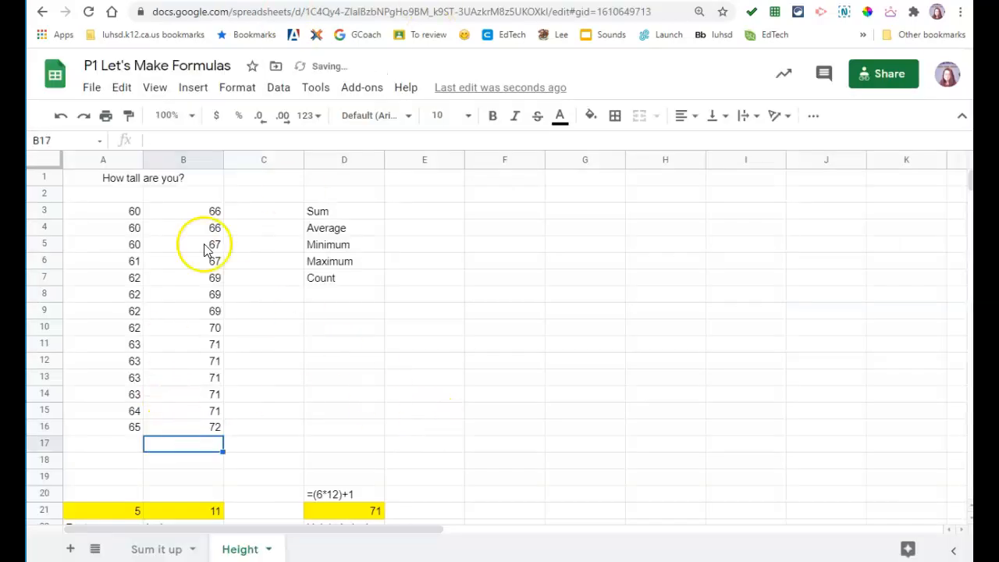
- Enter the formula =sum(A3:B16) in E3 beside the Sum label to total all the heights
{"action": "left_click", "coordinate": [341, 428]}
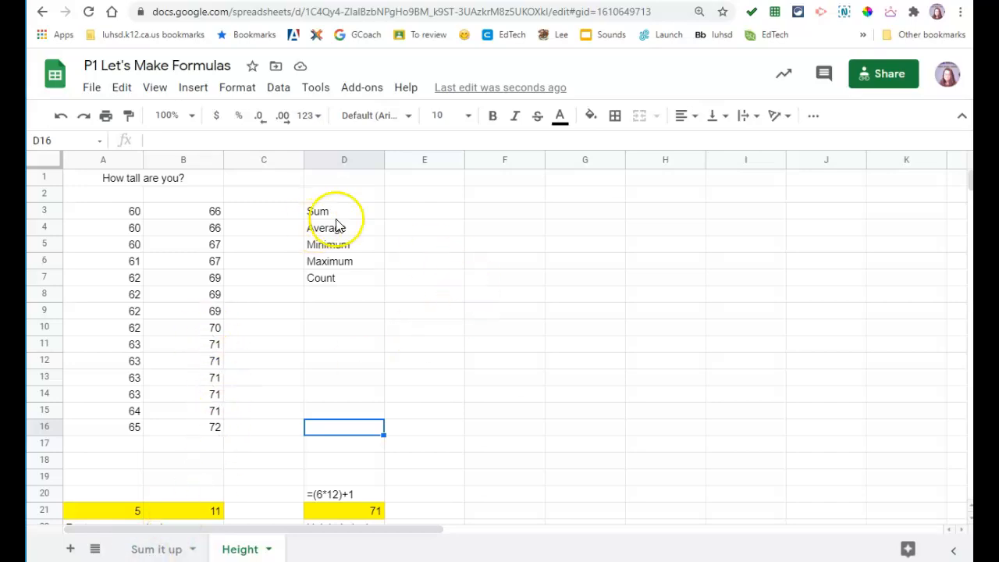
{"action": "left_click", "coordinate": [402, 213]}
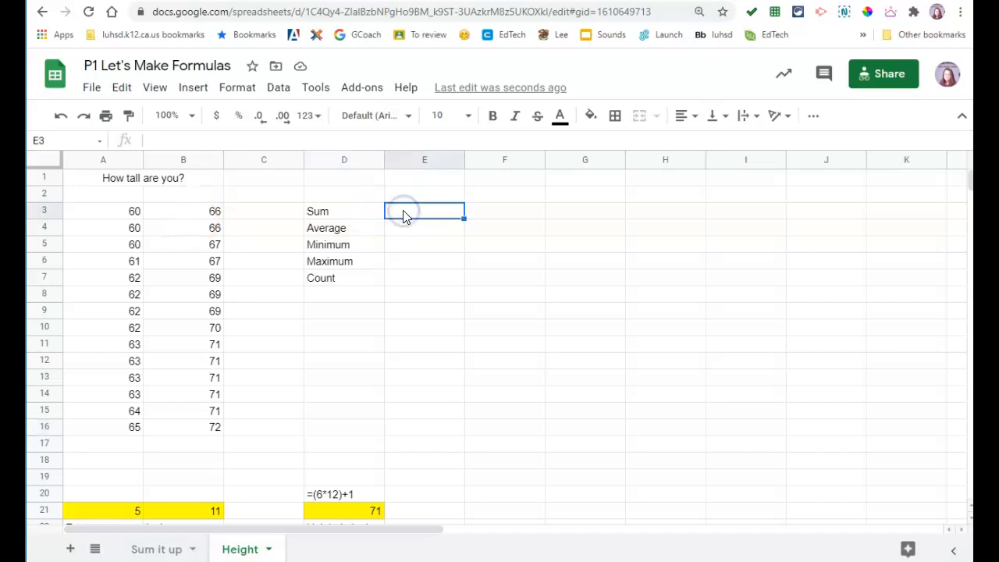
{"action": "type", "text": "=sum("}
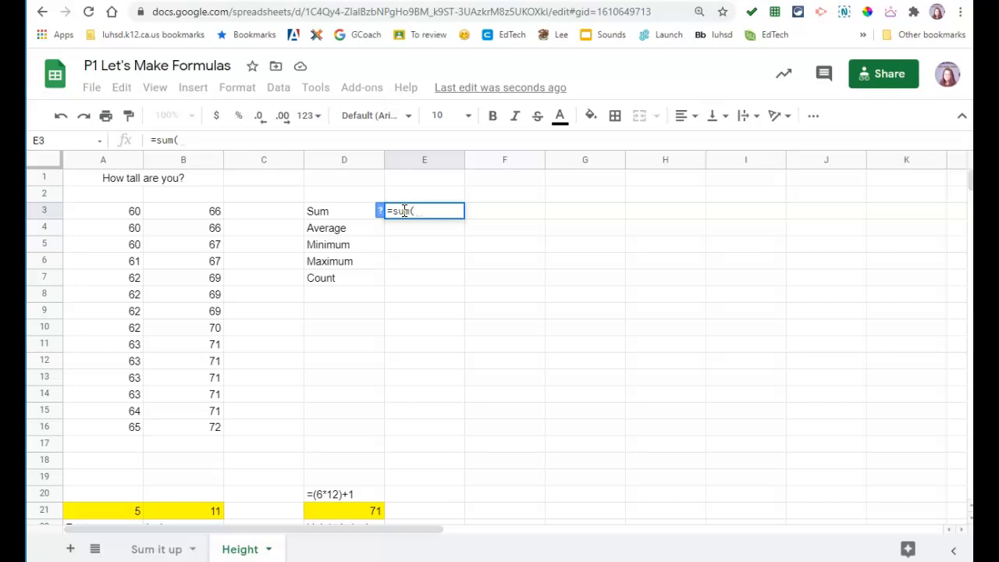
{"action": "left_click", "coordinate": [121, 217]}
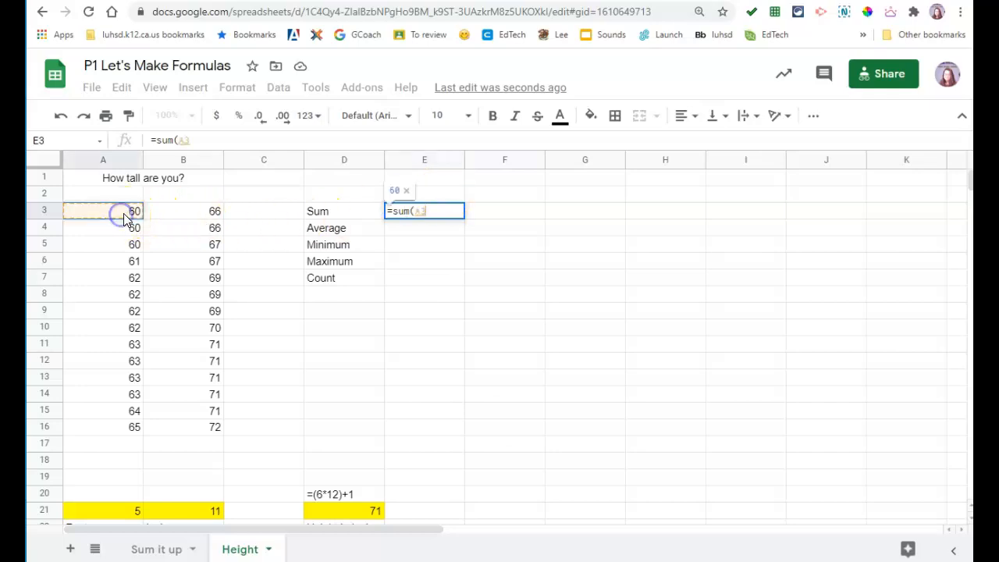
{"action": "key", "text": "shift+Right"}
{"action": "key", "text": "shift+Down"}
{"action": "key", "text": "shift+Down"}
{"action": "key", "text": "shift+Down"}
{"action": "key", "text": "shift+Down"}
{"action": "key", "text": "shift+Down"}
{"action": "key", "text": "shift+Down"}
{"action": "key", "text": "shift+Down"}
{"action": "key", "text": "shift+Down"}
{"action": "key", "text": "shift+Down"}
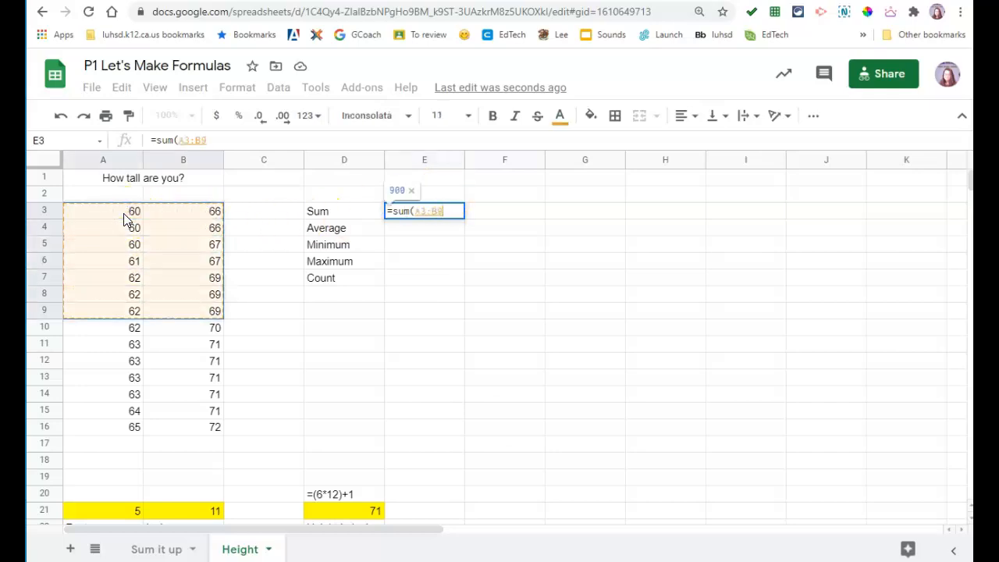
{"action": "key", "text": "shift+Down"}
{"action": "key", "text": "shift+Down"}
{"action": "key", "text": "shift+Down"}
{"action": "key", "text": "shift+Down"}
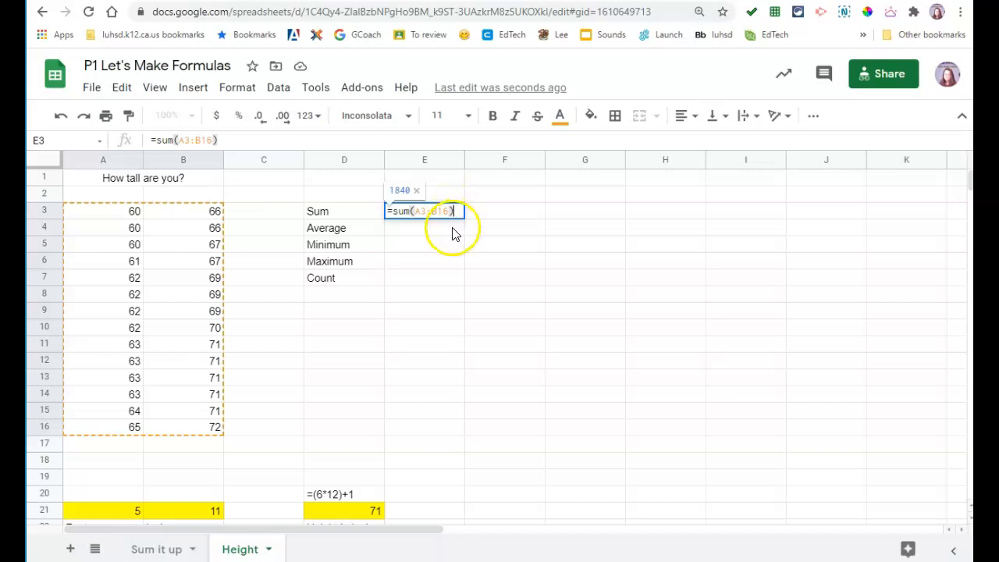
{"action": "left_click", "coordinate": [455, 234]}
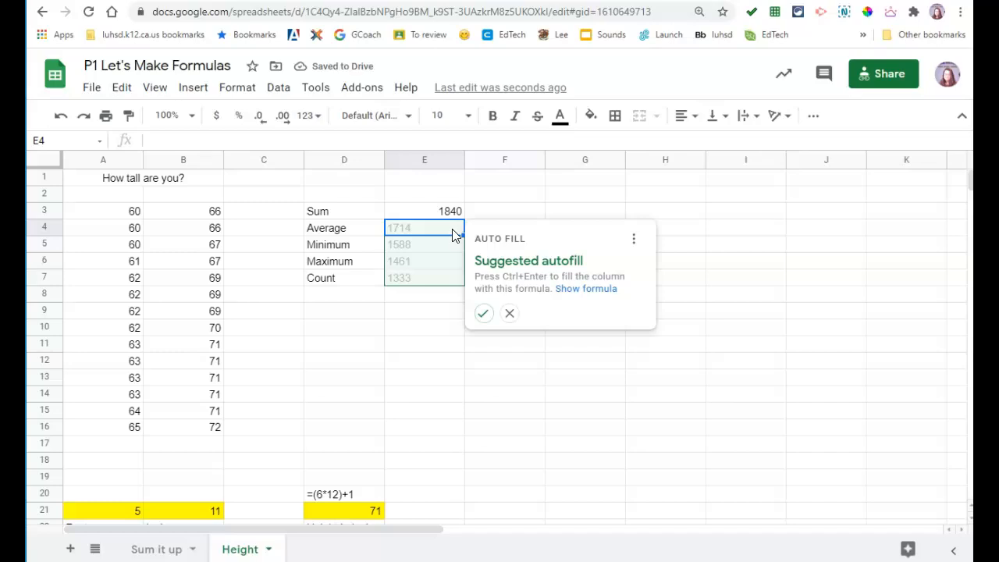
- Enter the formula =average(A3:B16) in E4 beside the Average label
{"action": "type", "text": "=average("}
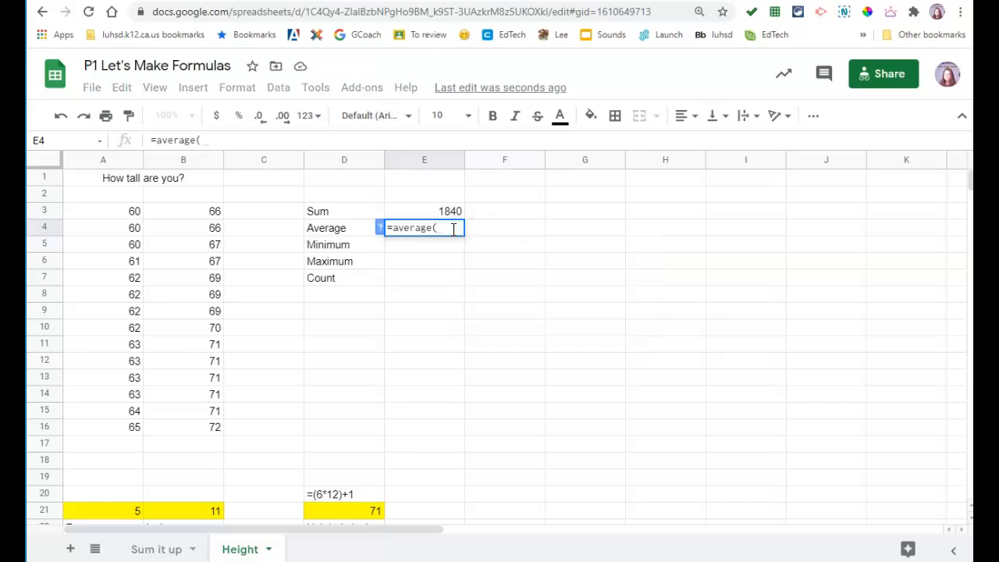
{"action": "type", "text": "A3:B17"}
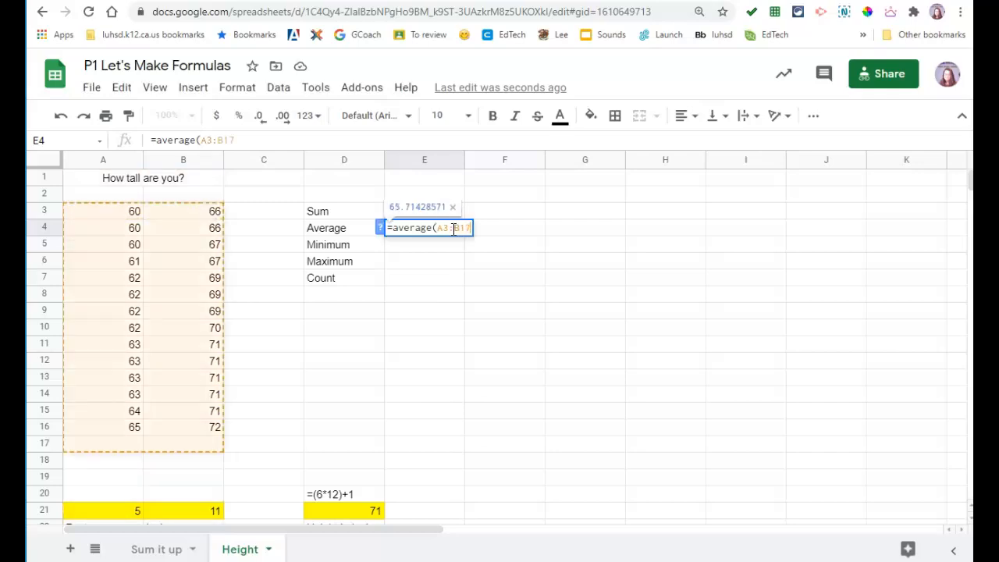
{"action": "key", "text": "BackSpace"}
{"action": "type", "text": "6)"}
{"action": "key", "text": "Return"}
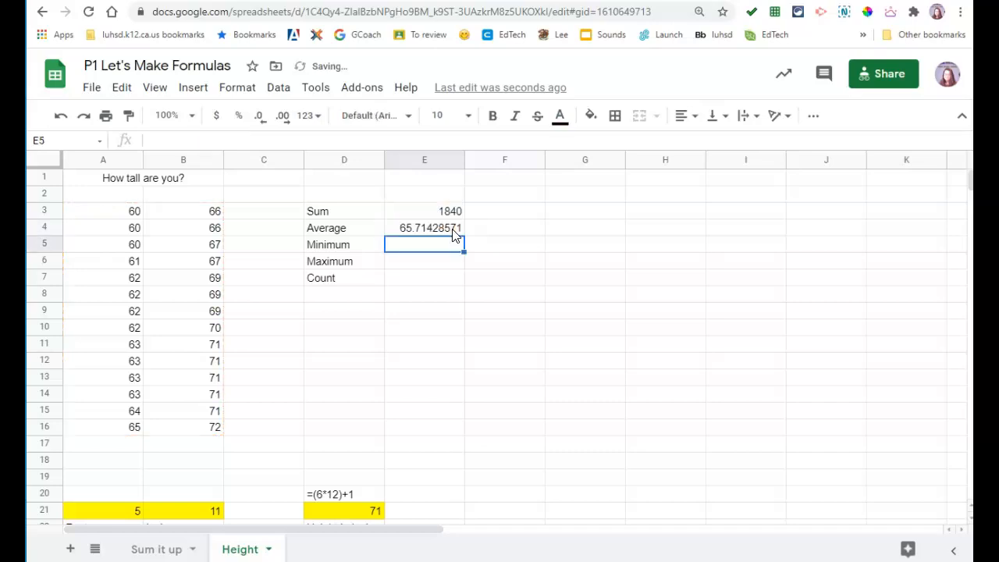
- Enter the formula =min(A3:B16) in E5 beside the Minimum label
{"action": "type", "text": "=min("}
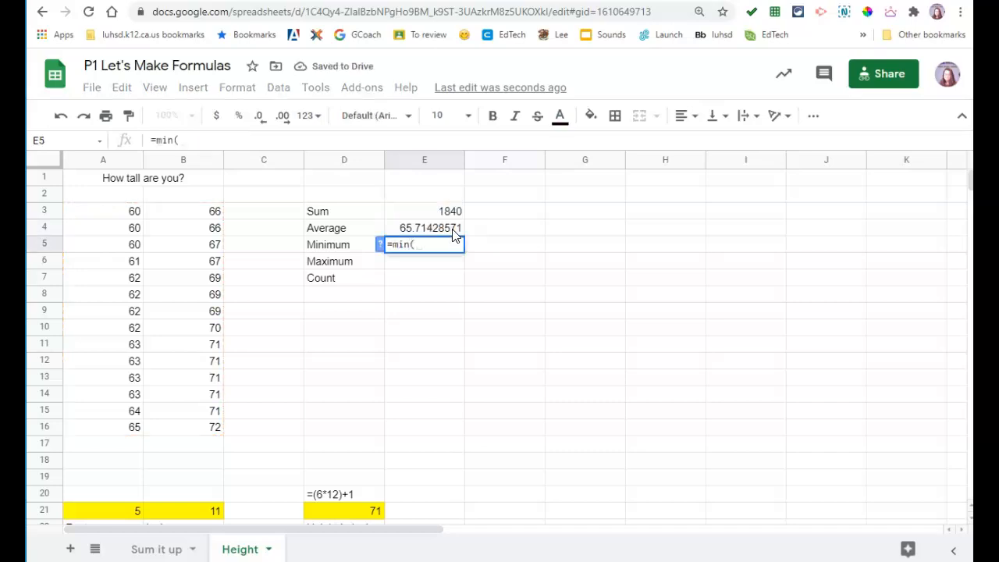
{"action": "type", "text": "A3:"}
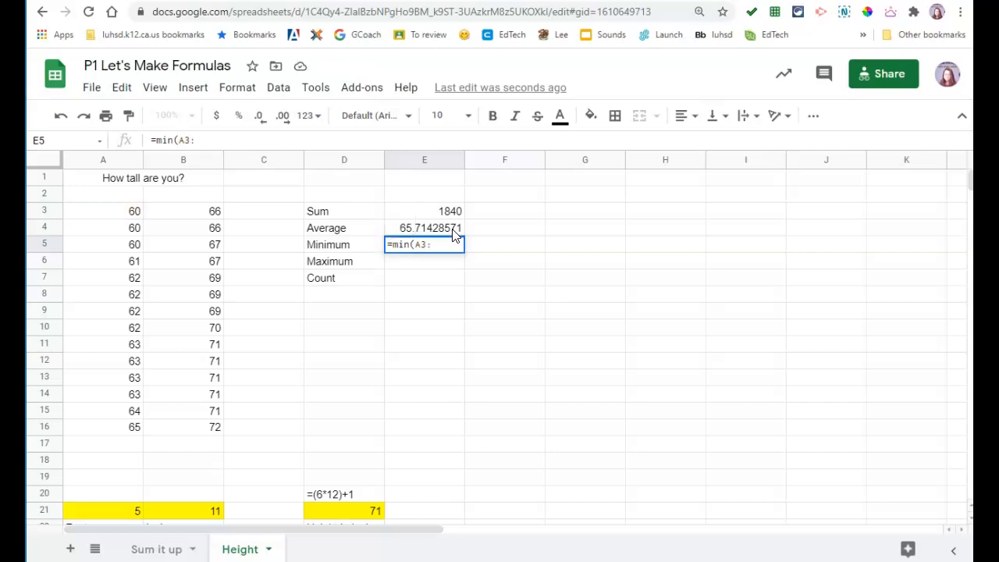
{"action": "type", "text": "B1"}
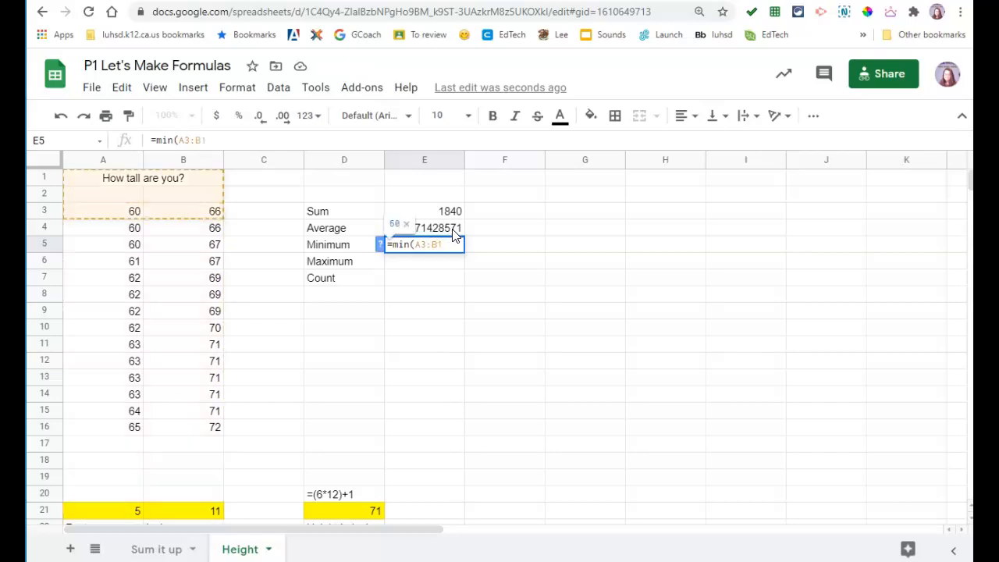
{"action": "type", "text": "6)"}
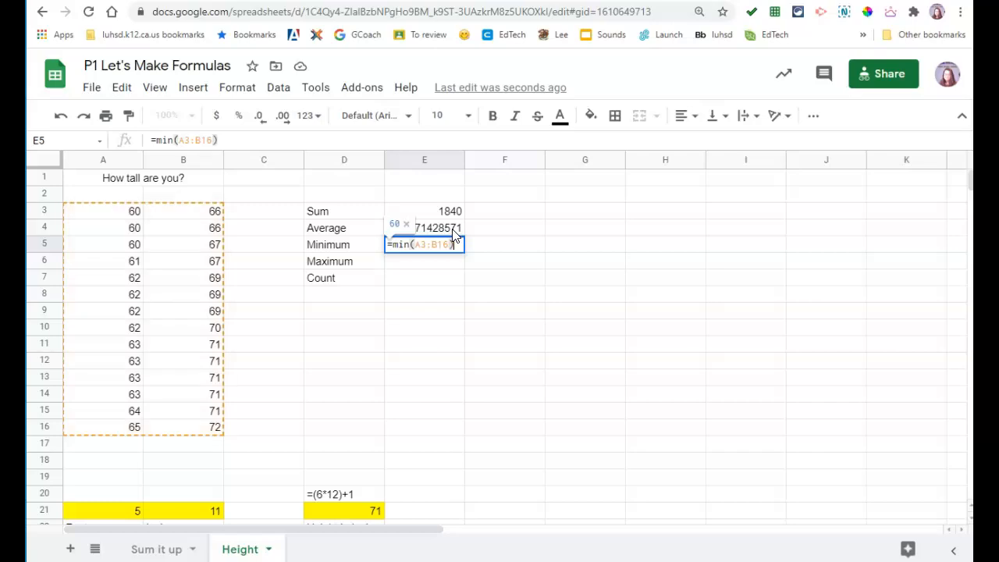
{"action": "key", "text": "Return"}
- Enter the formula =max(A3:B16) in E6 beside the Maximum label
{"action": "type", "text": "="}
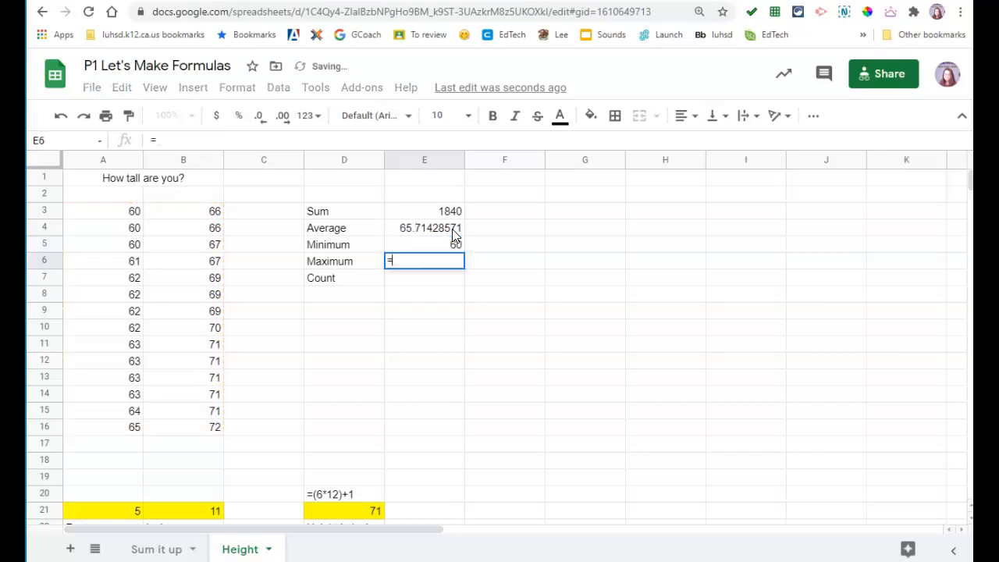
{"action": "type", "text": "max("}
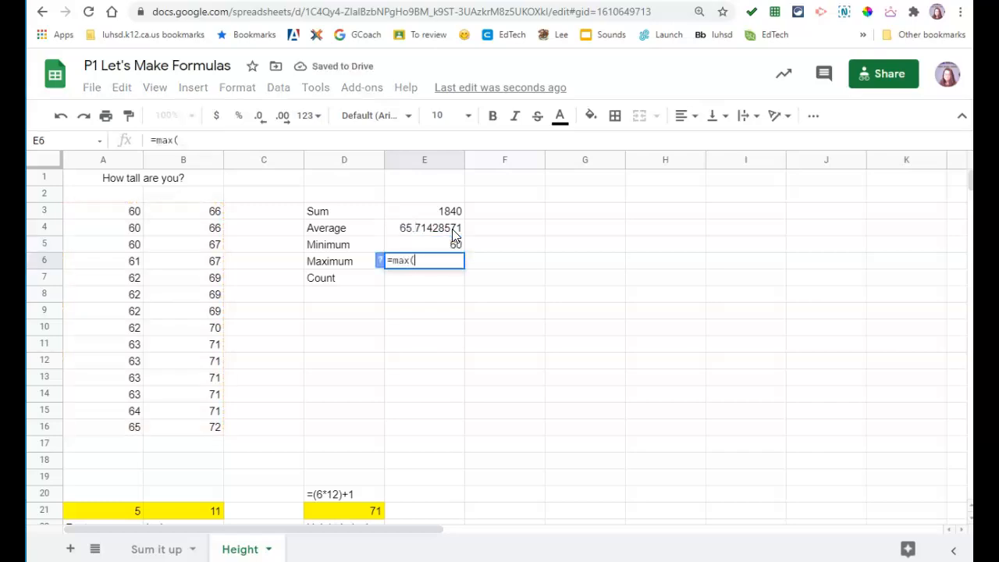
{"action": "left_click", "coordinate": [135, 211]}
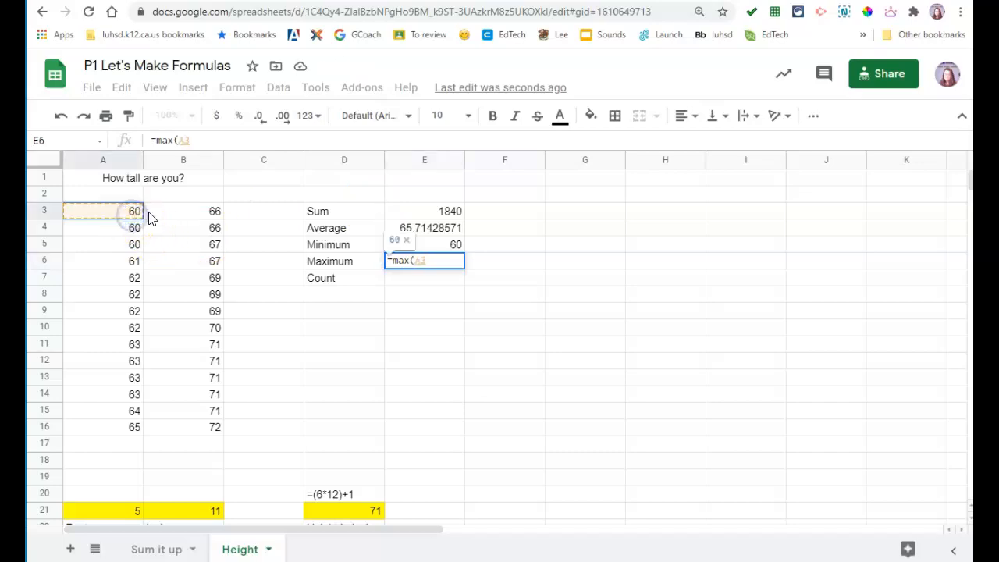
{"action": "key", "text": "shift+Right"}
{"action": "key", "text": "shift+Down"}
{"action": "key", "text": "shift+Down"}
{"action": "key", "text": "shift+Down"}
{"action": "key", "text": "shift+Down"}
{"action": "key", "text": "shift+Down"}
{"action": "key", "text": "shift+Down"}
{"action": "key", "text": "shift+Down"}
{"action": "key", "text": "shift+Down"}
{"action": "key", "text": "shift+Down"}
{"action": "key", "text": "shift+Down"}
{"action": "key", "text": "shift+Down"}
{"action": "key", "text": "shift+Down"}
{"action": "key", "text": "shift+Down"}
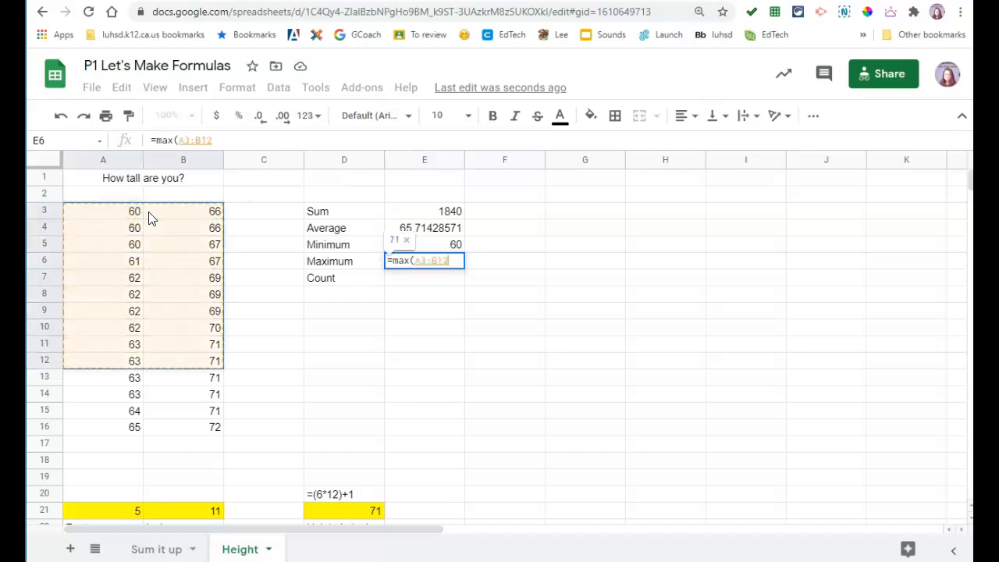
{"action": "type", "text": ")"}
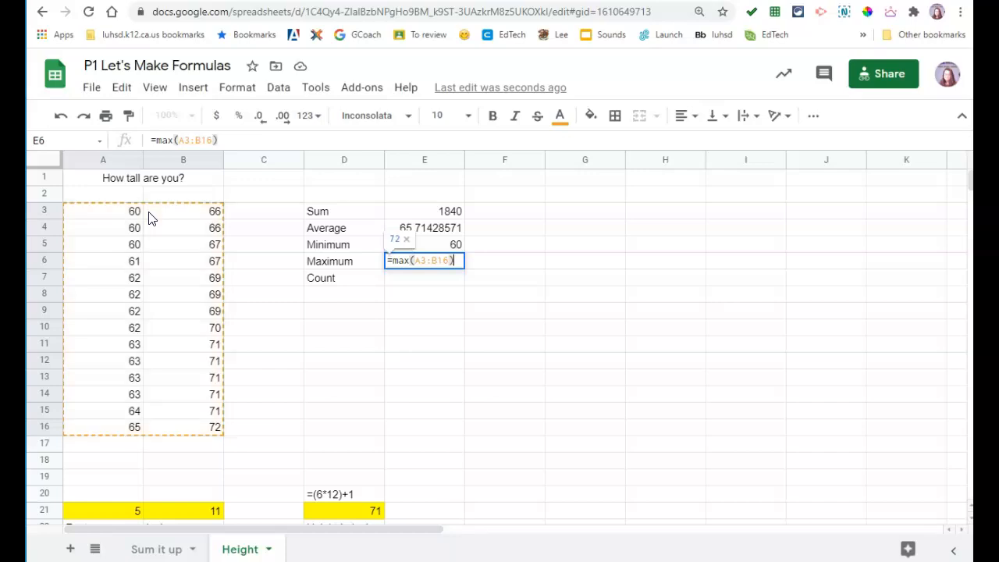
{"action": "key", "text": "Return"}
- Enter the formula =count(A3:B16) in E7 beside the Count label
{"action": "type", "text": "=count("}
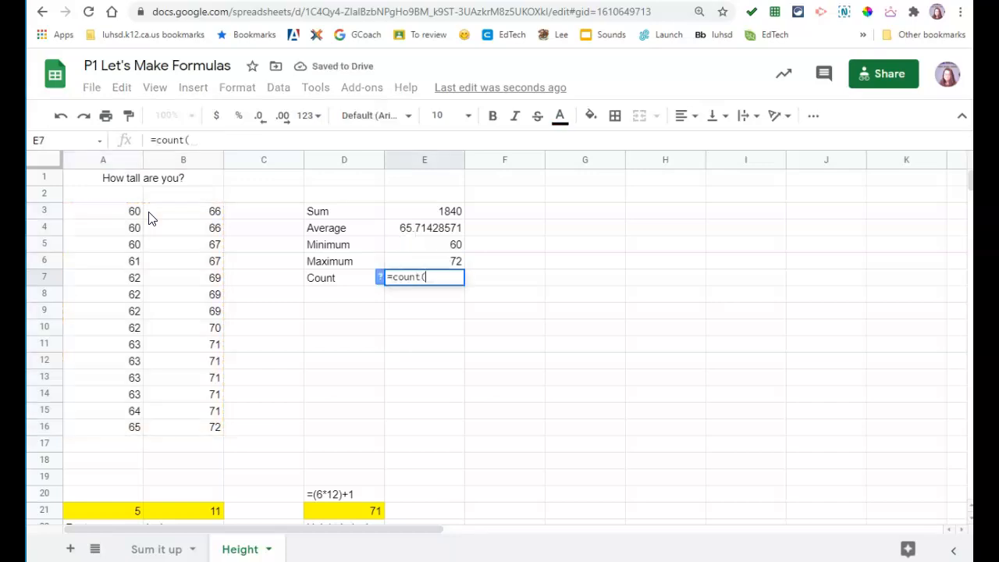
{"action": "type", "text": "A3:B"}
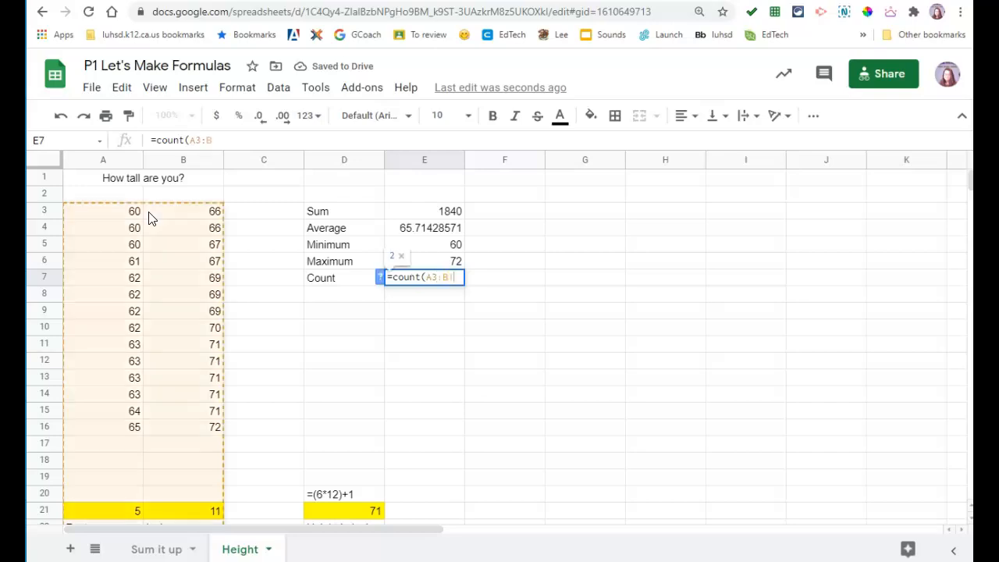
{"action": "type", "text": "16)"}
{"action": "key", "text": "Return"}
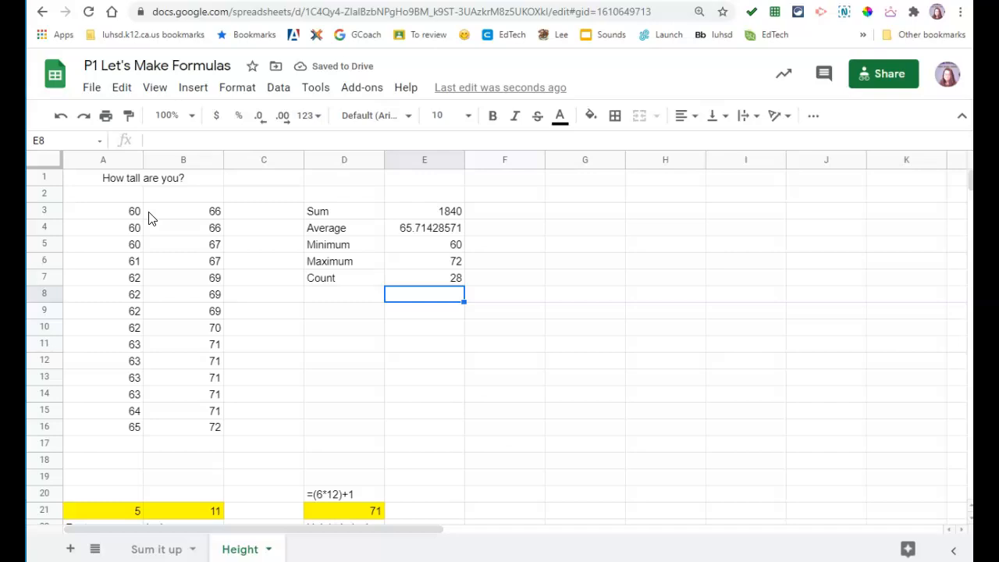
- Convert the height total to feet with a scratch formula =1840/12 in G3, and clear that cell again
{"action": "left_click", "coordinate": [430, 214]}
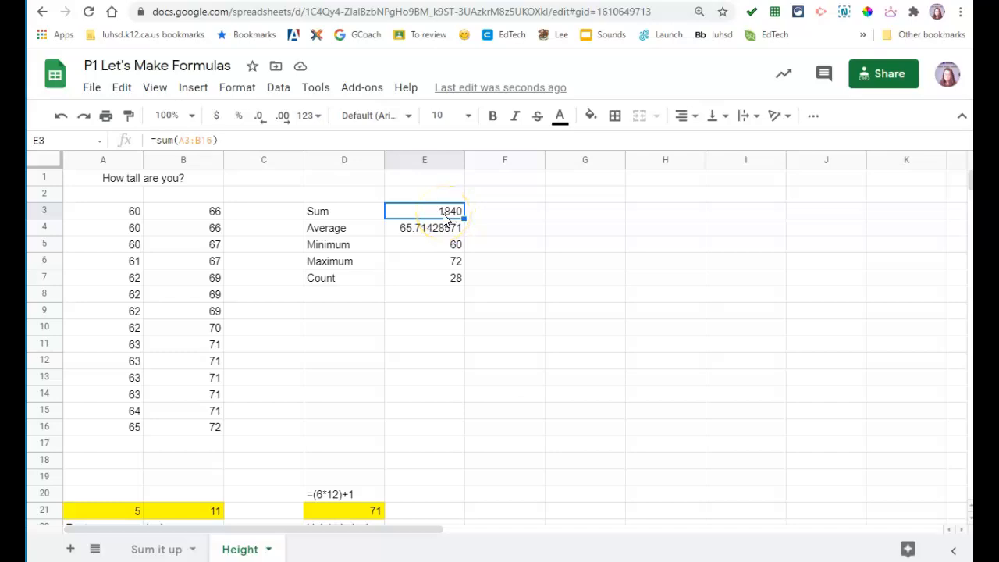
{"action": "left_click", "coordinate": [561, 217]}
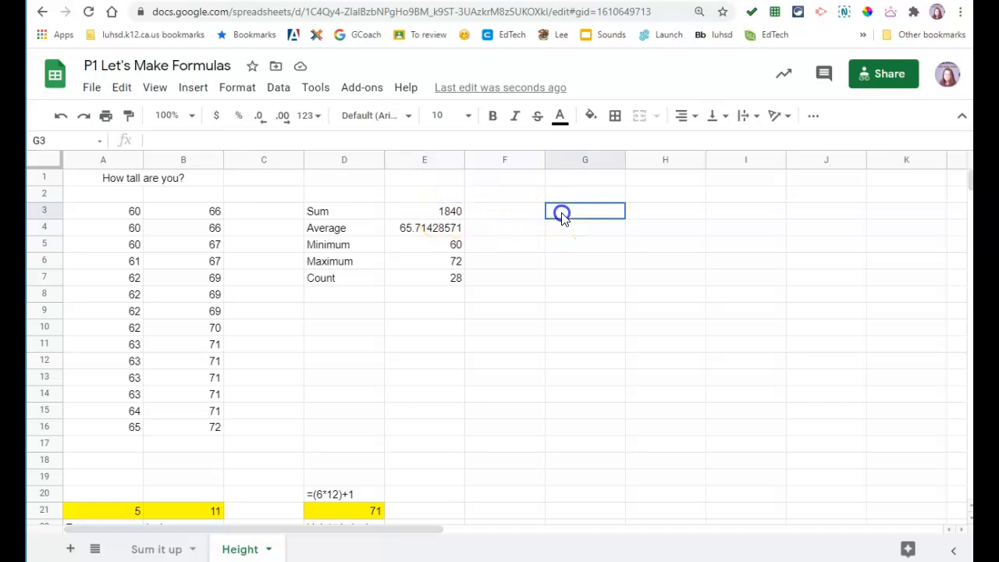
{"action": "type", "text": "="}
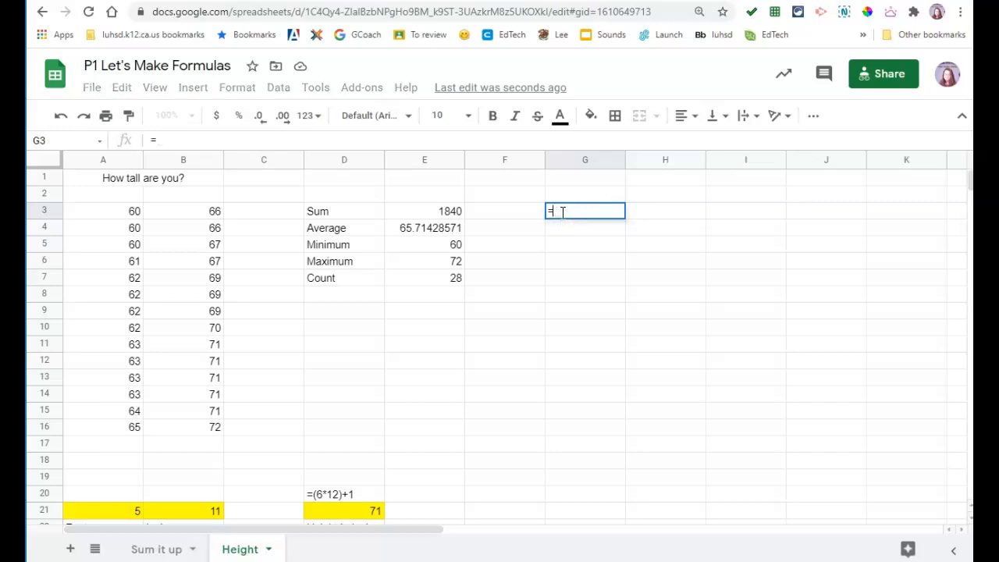
{"action": "type", "text": "184"}
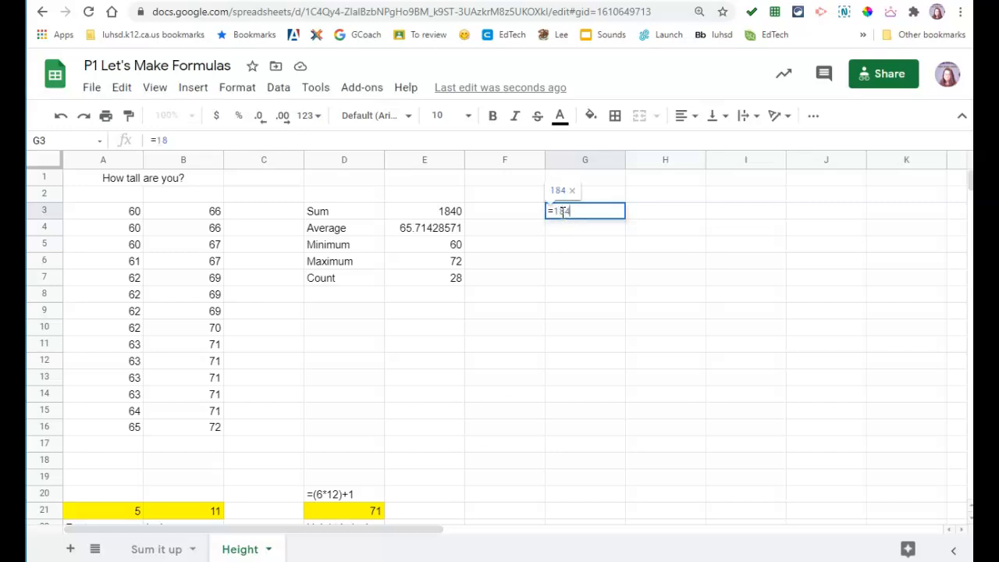
{"action": "type", "text": "0/12"}
{"action": "key", "text": "Return"}
{"action": "left_click", "coordinate": [562, 212]}
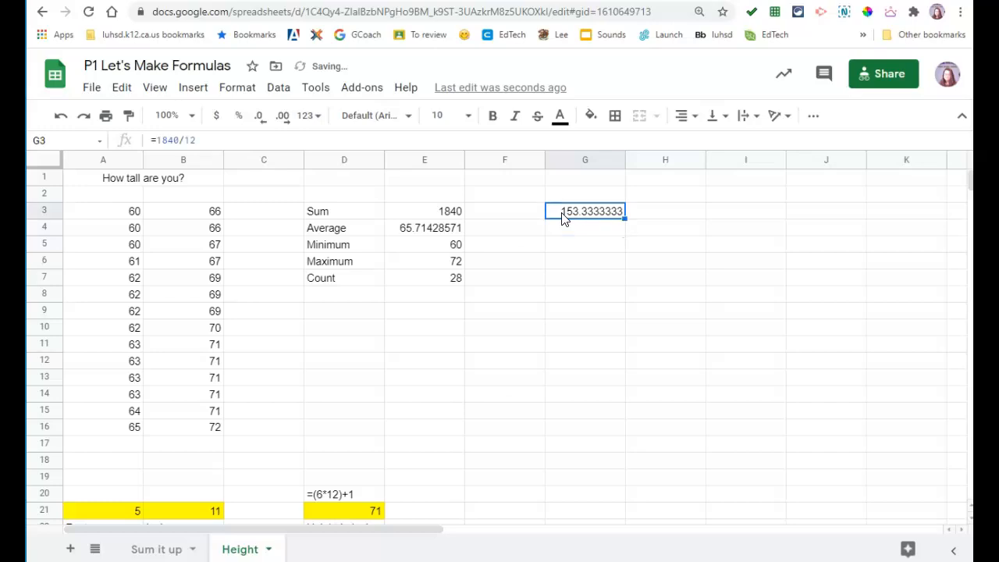
{"action": "left_click", "coordinate": [564, 218]}
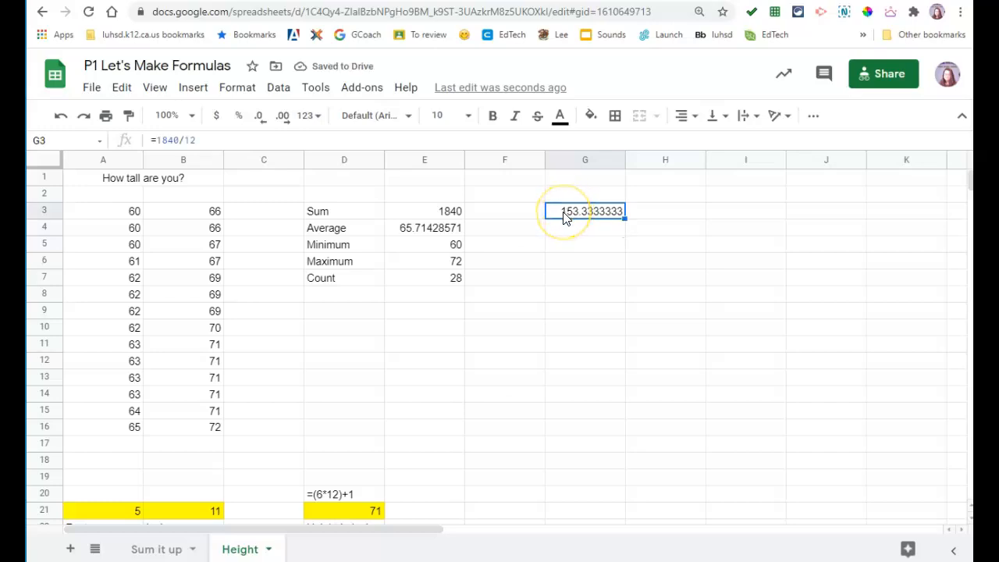
{"action": "key", "text": "Delete"}
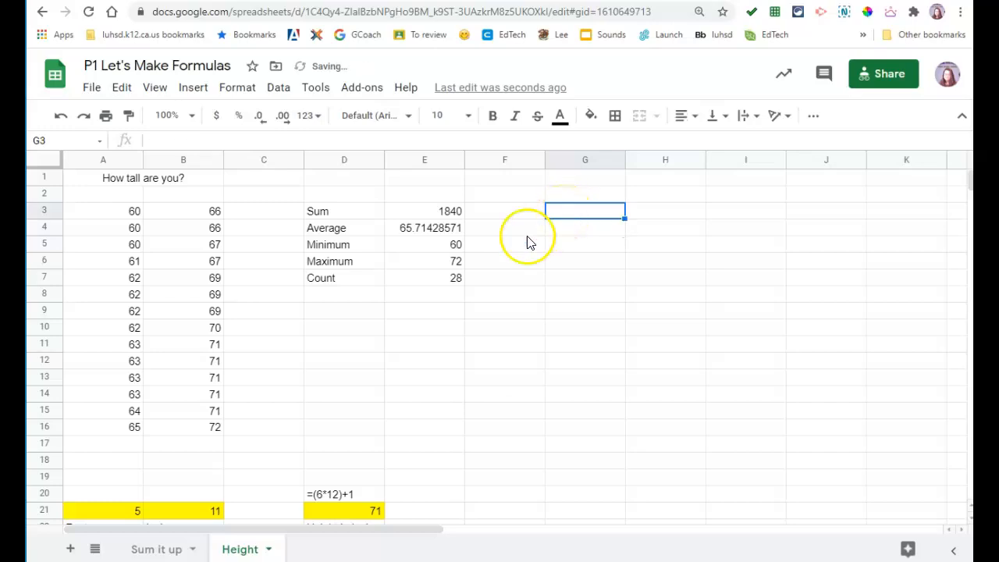
- Format the average in E4 as a number with no decimal places and fill the cell green
{"action": "left_click", "coordinate": [428, 232]}
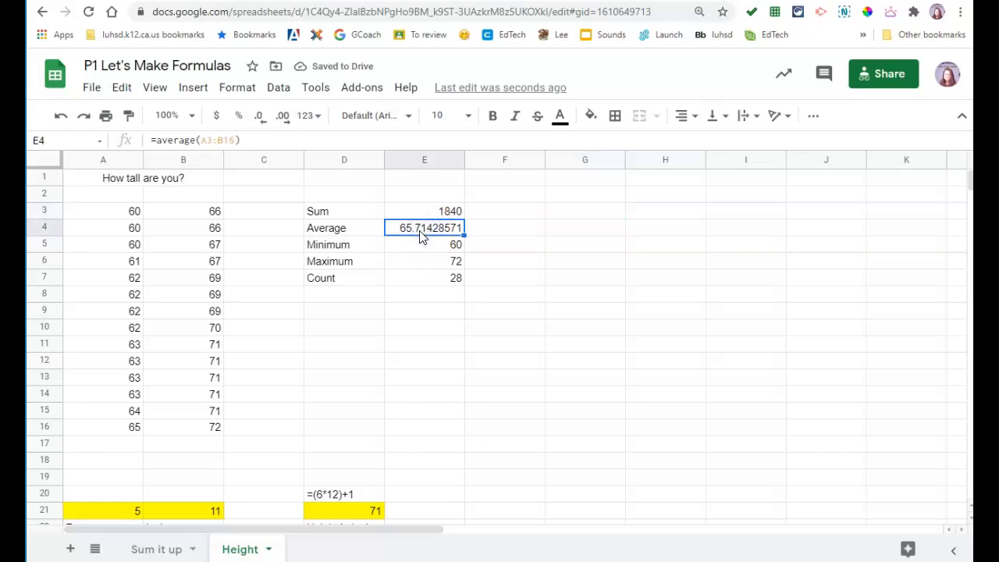
{"action": "left_click", "coordinate": [438, 234]}
{"action": "left_click", "coordinate": [310, 117]}
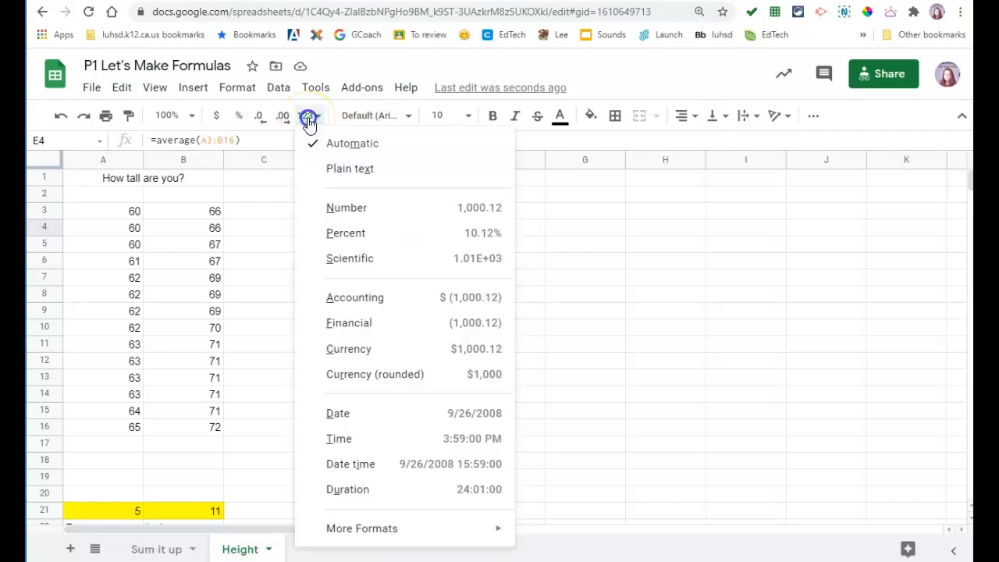
{"action": "left_click", "coordinate": [375, 209]}
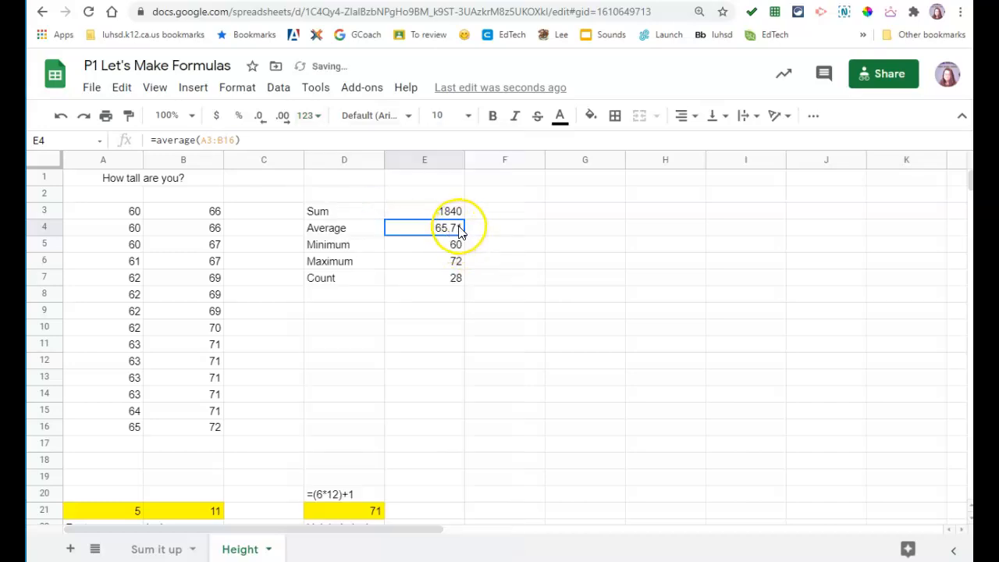
{"action": "left_click", "coordinate": [262, 129]}
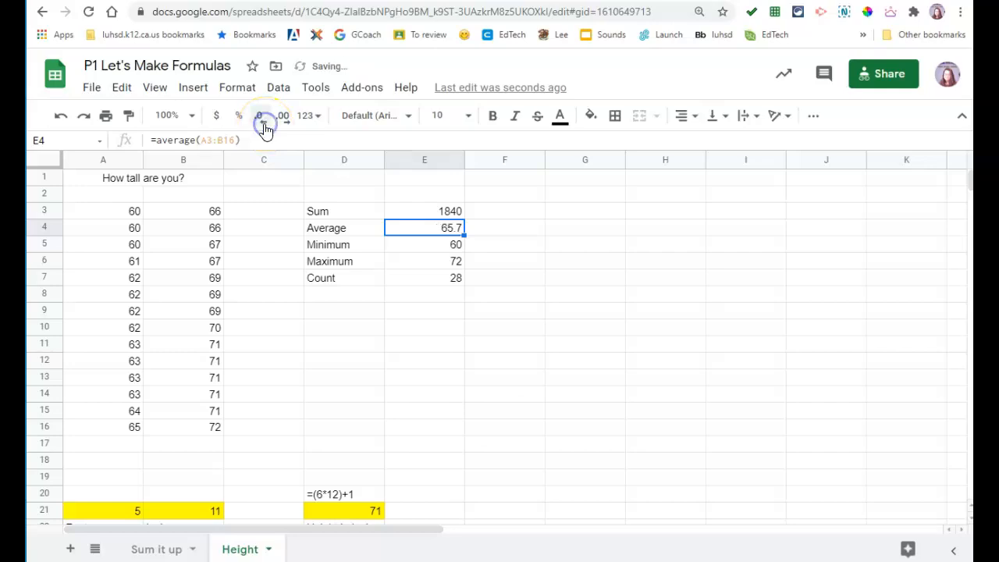
{"action": "left_click", "coordinate": [258, 120]}
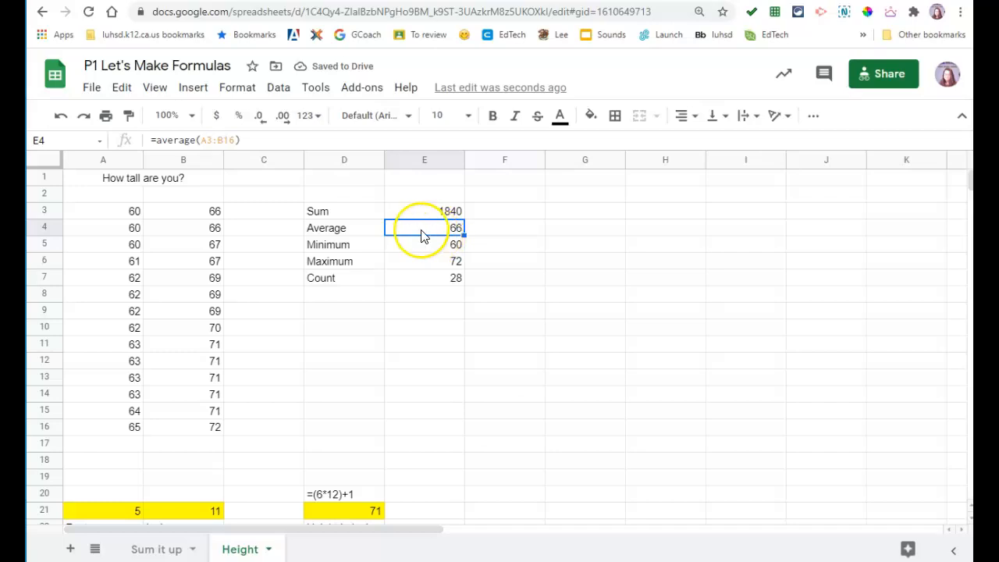
{"action": "left_click", "coordinate": [594, 118]}
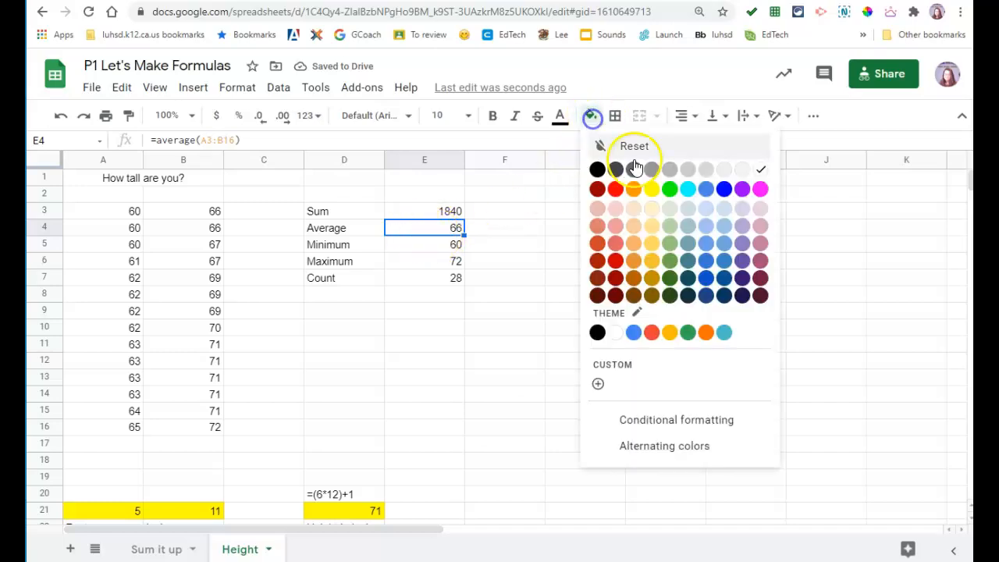
{"action": "left_click", "coordinate": [664, 190]}
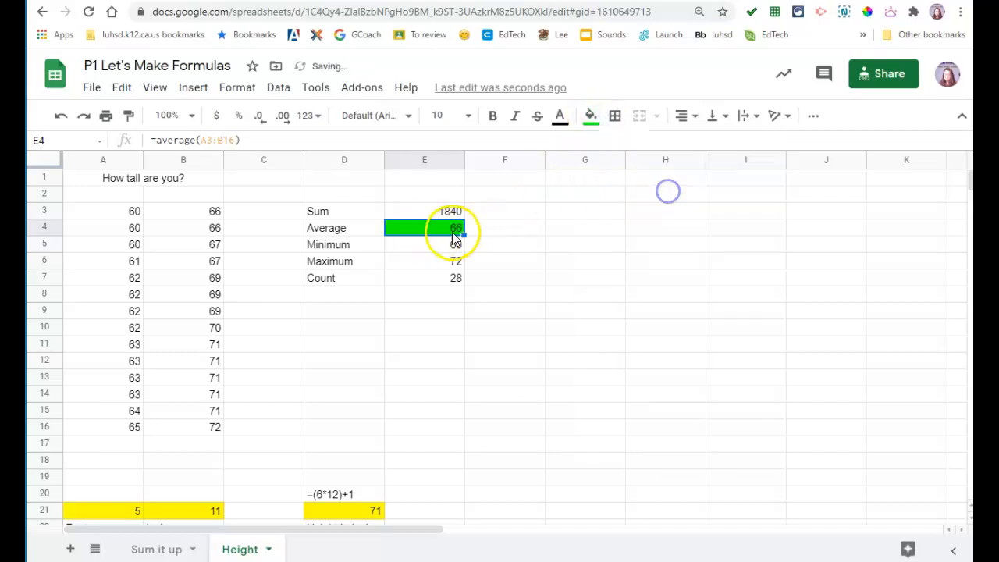
- Start the summary text "Out of the" in D9 and check the quick statistics for the heights in B3:B16
{"action": "left_click", "coordinate": [360, 316]}
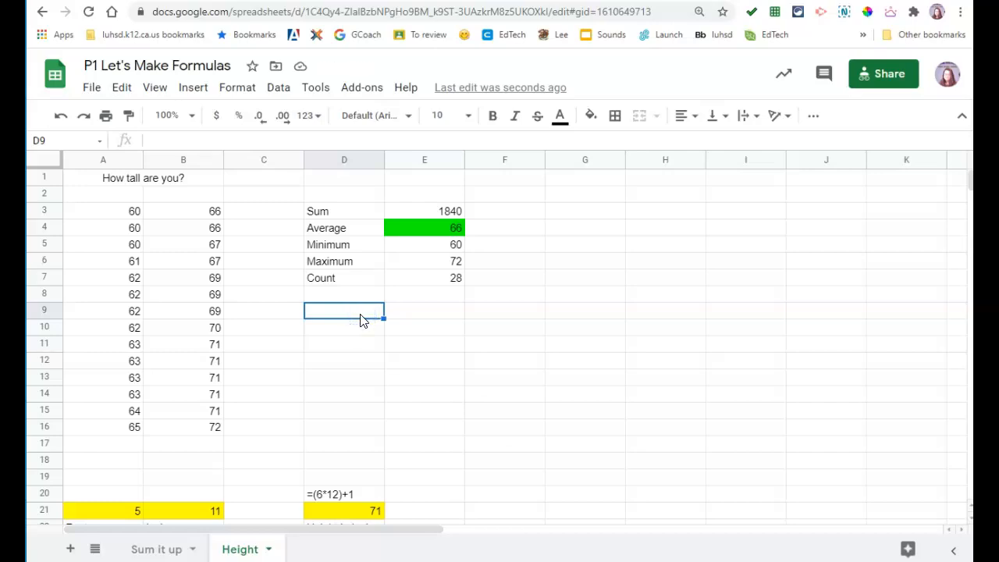
{"action": "type", "text": "Out of the"}
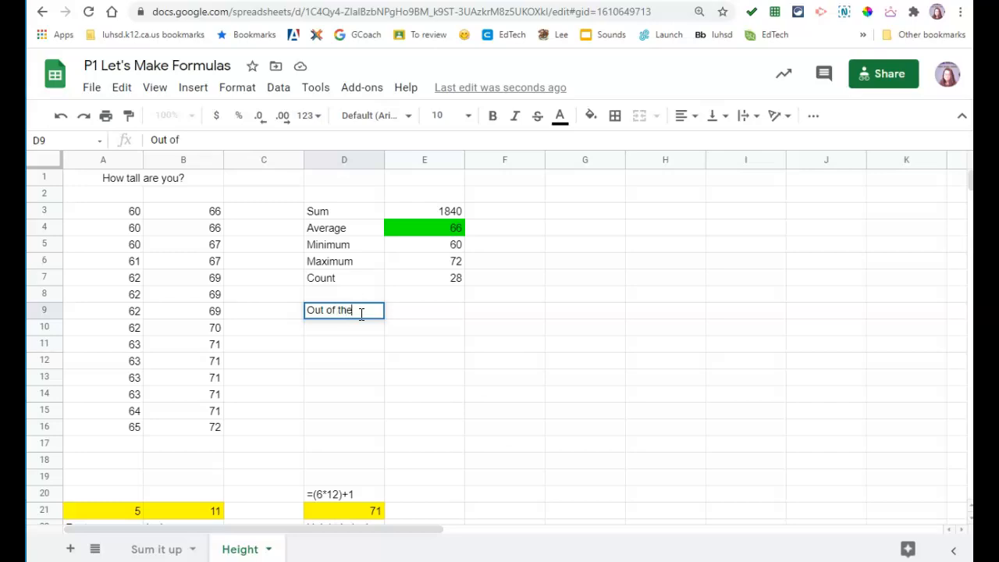
{"action": "left_click_drag", "start_coordinate": [208, 211], "coordinate": [219, 430]}
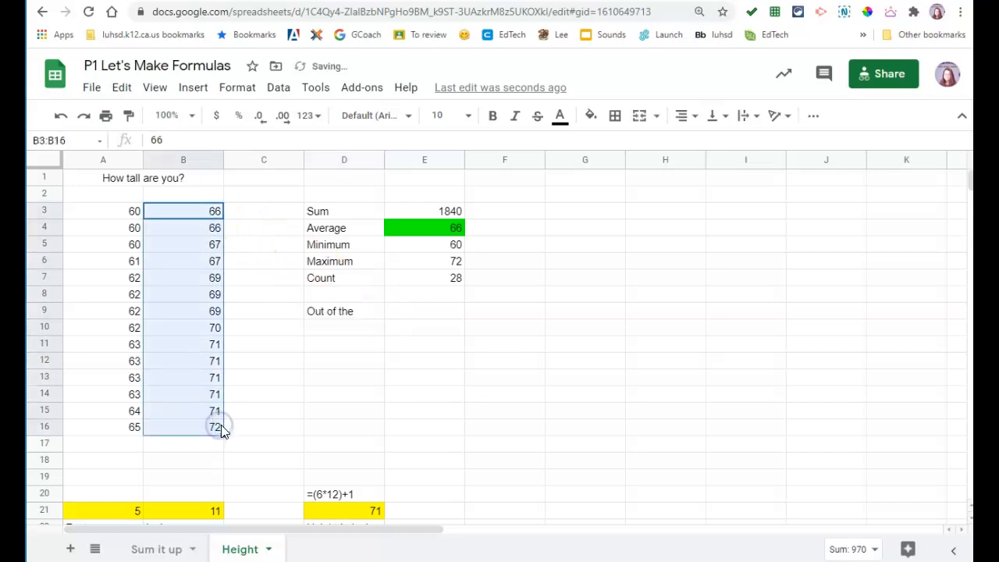
{"action": "left_click", "coordinate": [844, 550]}
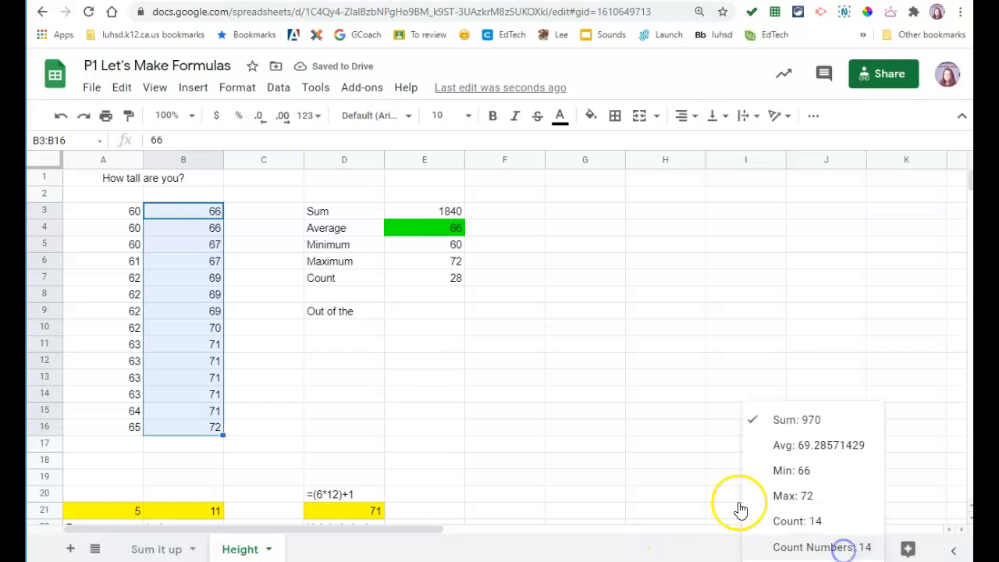
- Complete the D9 sentence to read "Out of the 28 students in class, the average height is ___ feet and ____ inches"
{"action": "left_click", "coordinate": [341, 315]}
{"action": "left_click", "coordinate": [210, 139]}
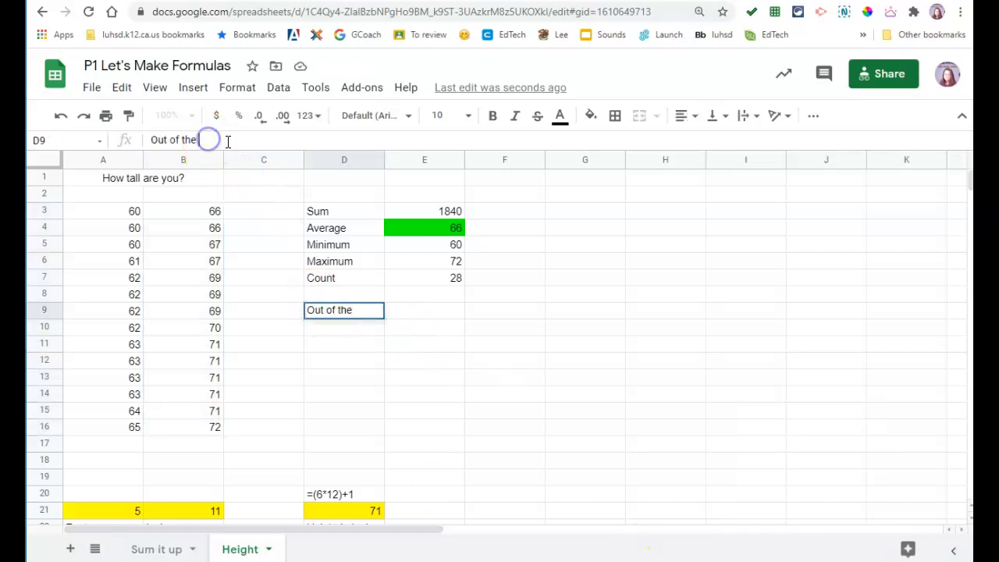
{"action": "type", "text": "28 students in "}
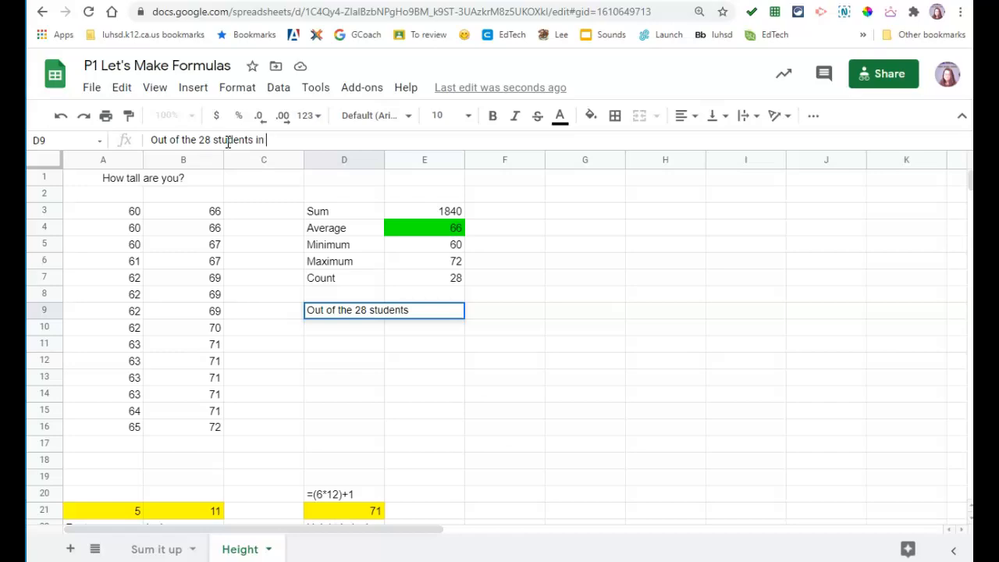
{"action": "type", "text": "class, teh"}
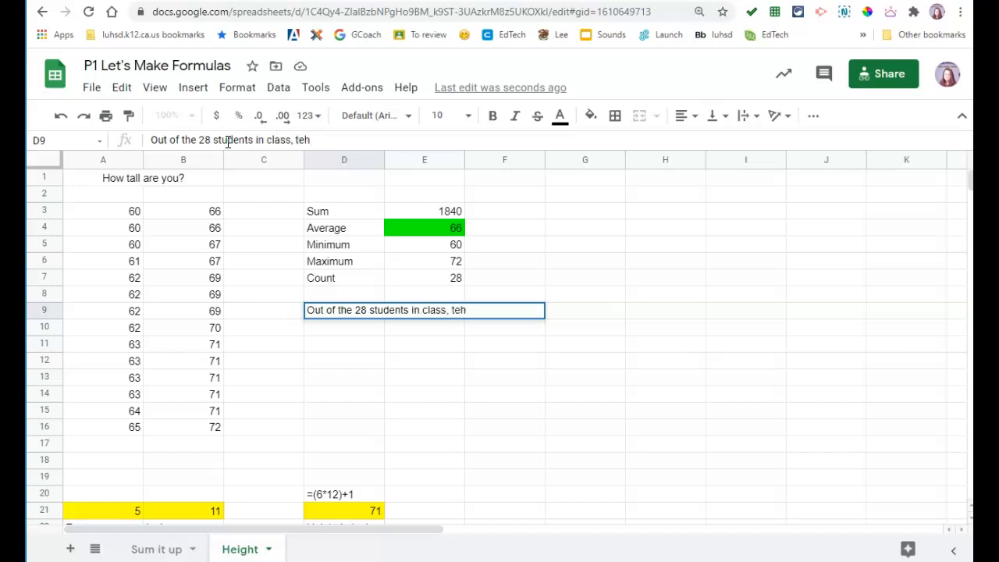
{"action": "key", "text": "BackSpace"}
{"action": "key", "text": "BackSpace"}
{"action": "type", "text": "he average height is"}
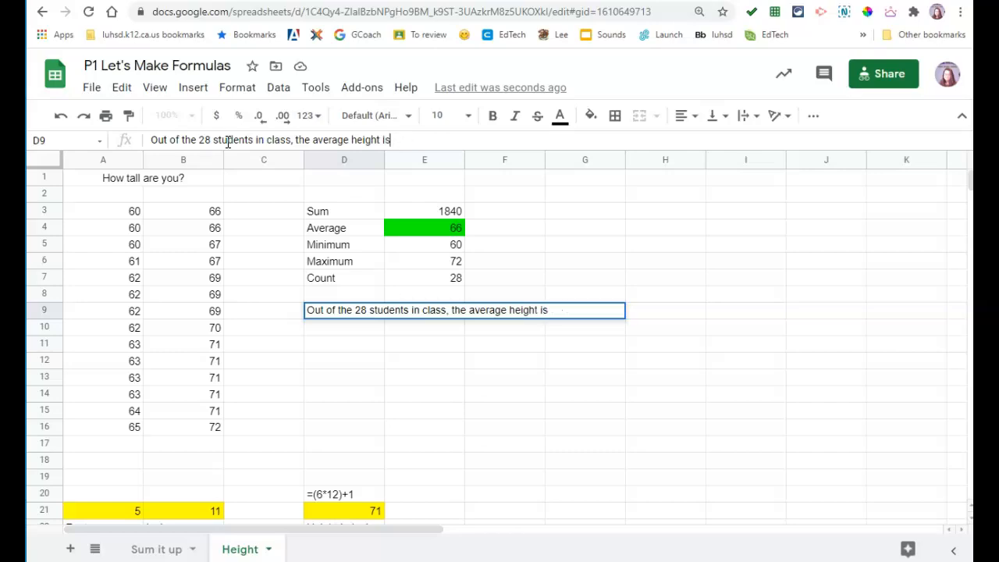
{"action": "type", "text": "___ feet and ____ inches"}
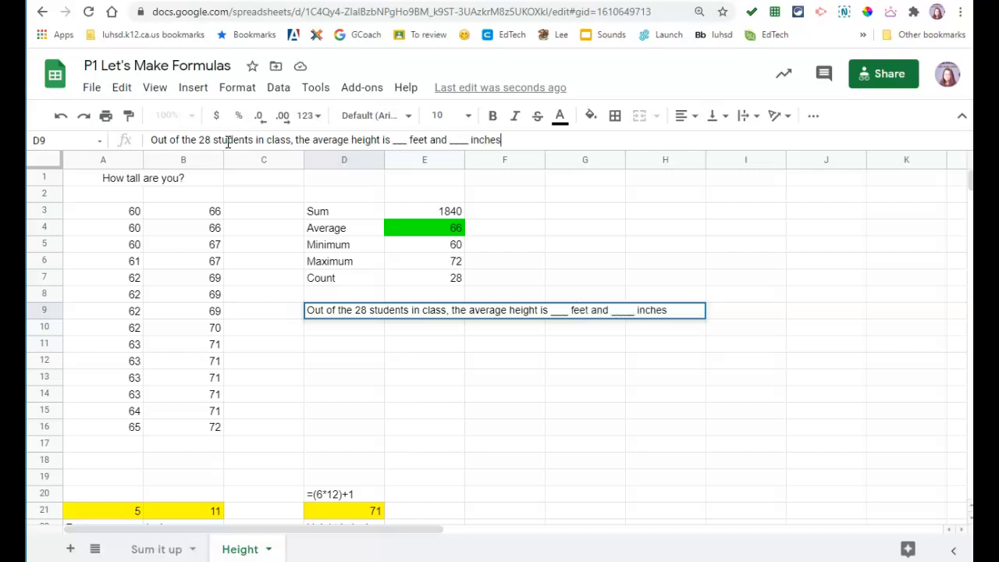
{"action": "left_click", "coordinate": [354, 333]}
- Merge cells D9:H9 so the summary sentence sits in a single cell
{"action": "left_click", "coordinate": [334, 311]}
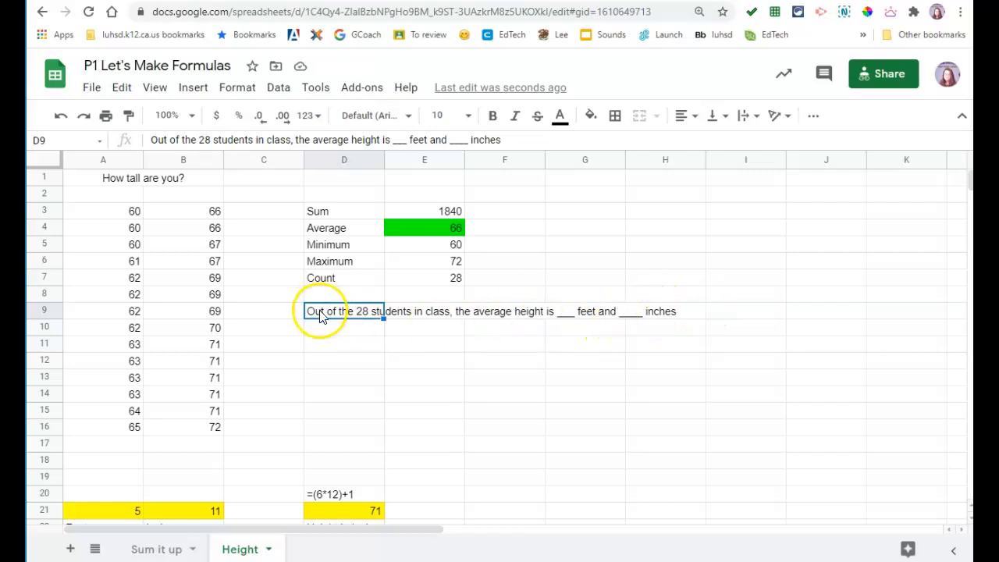
{"action": "left_click_drag", "start_coordinate": [338, 312], "coordinate": [641, 305]}
{"action": "left_click", "coordinate": [640, 115]}
{"action": "left_click", "coordinate": [580, 357]}
{"action": "left_click", "coordinate": [357, 310]}
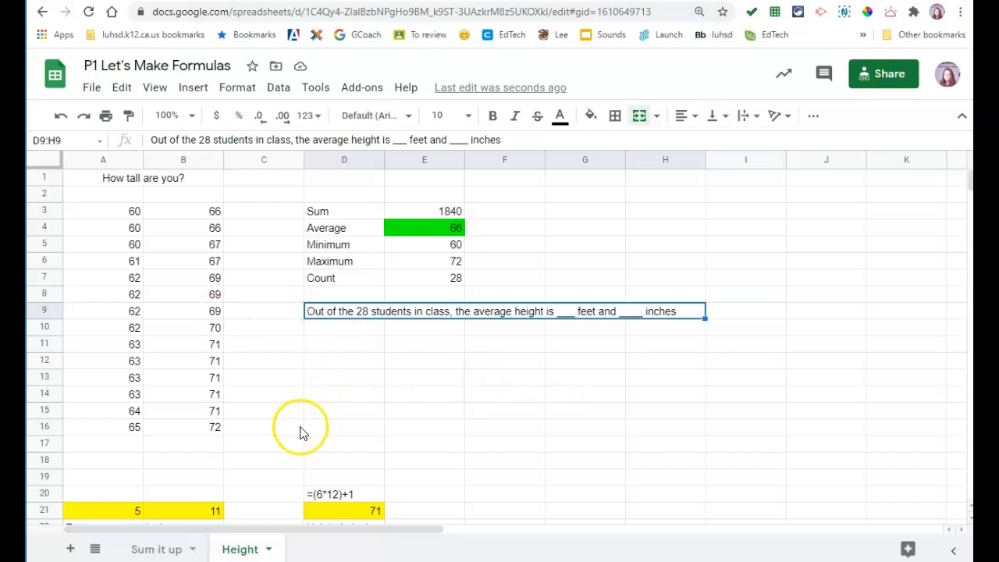
- Add a new sheet and enter Period 1 in A1 and Period 2 in A2
{"action": "left_click", "coordinate": [69, 550]}
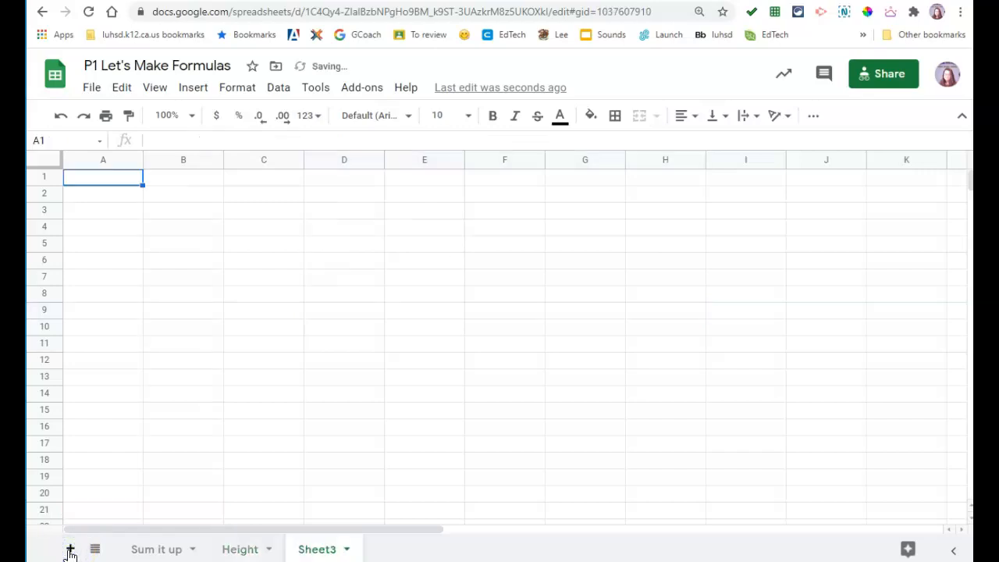
{"action": "left_click", "coordinate": [84, 181]}
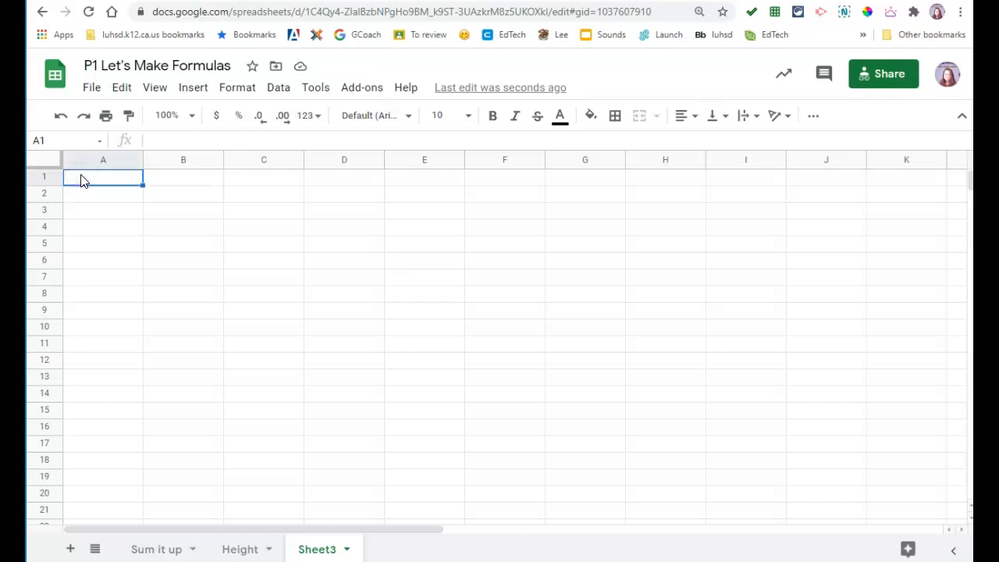
{"action": "type", "text": "Period 1"}
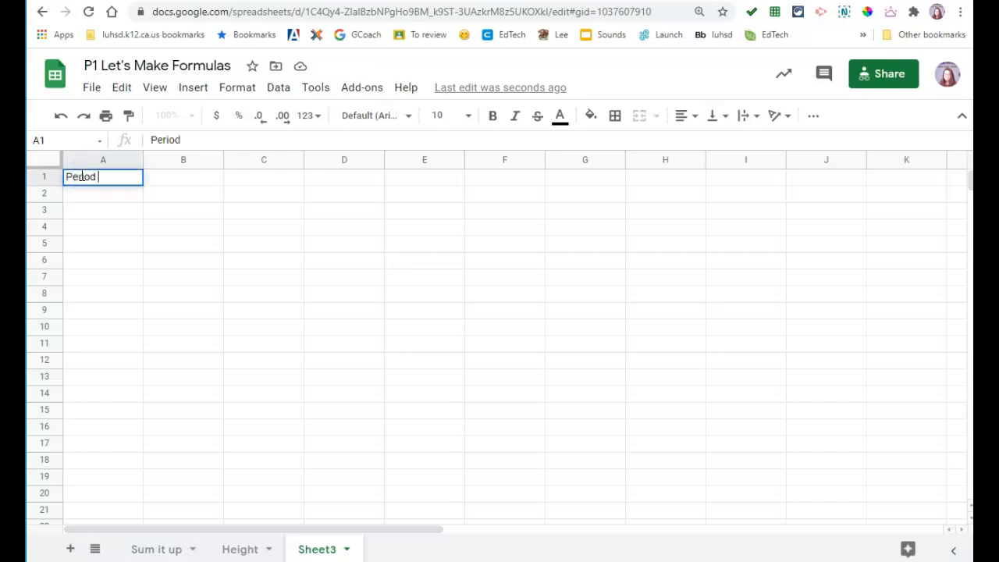
{"action": "key", "text": "Return"}
{"action": "type", "text": "Period 2"}
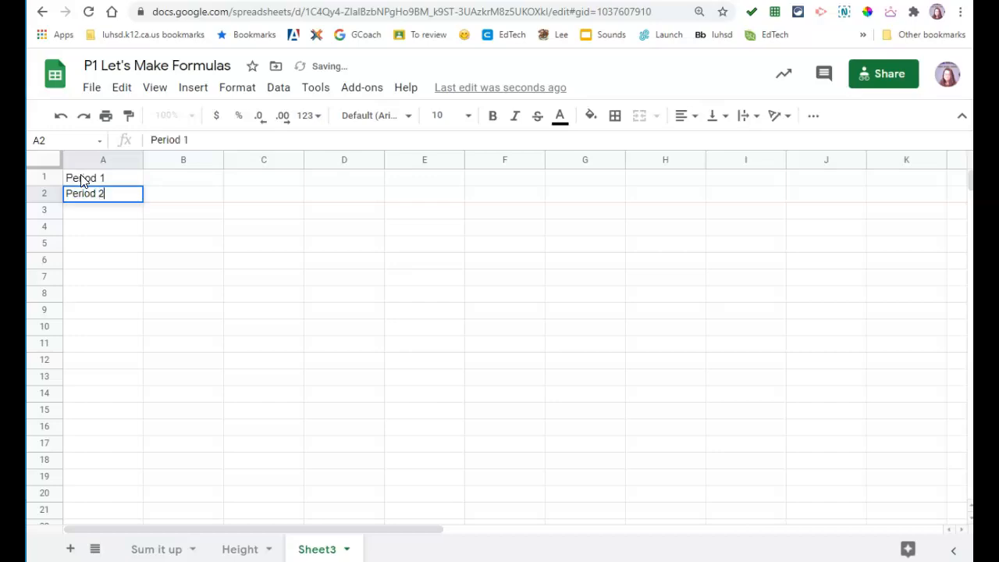
{"action": "key", "text": "Return"}
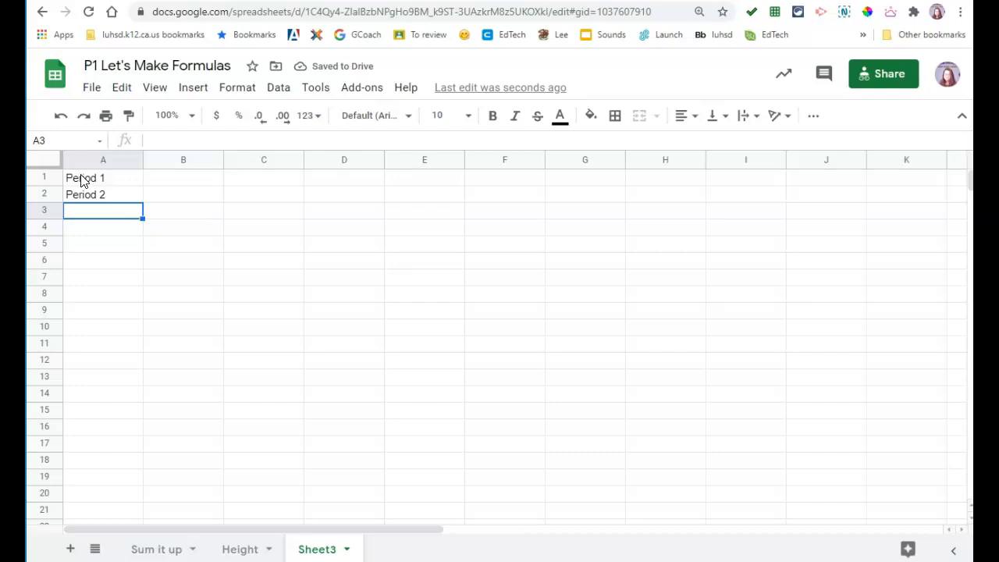
- Fill the period labels from A1:A2 down to Period 7 in A7
{"action": "left_click", "coordinate": [84, 180]}
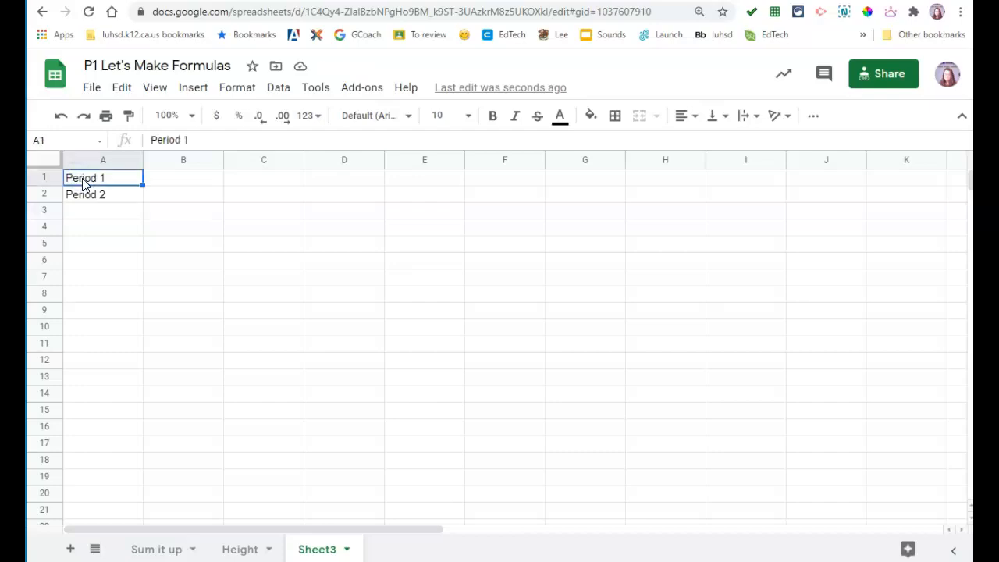
{"action": "key", "text": "shift+Down"}
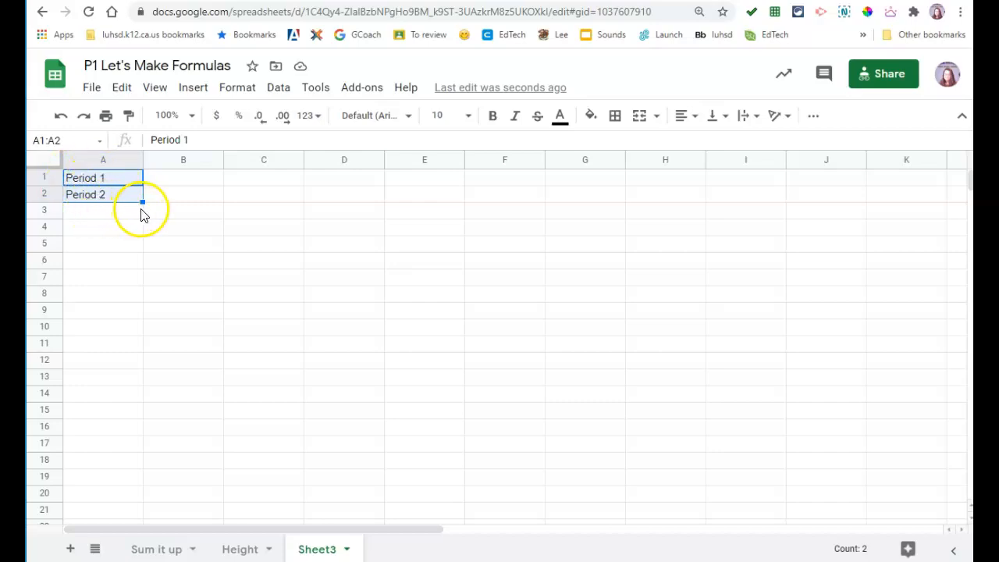
{"action": "left_click_drag", "start_coordinate": [143, 204], "coordinate": [139, 281]}
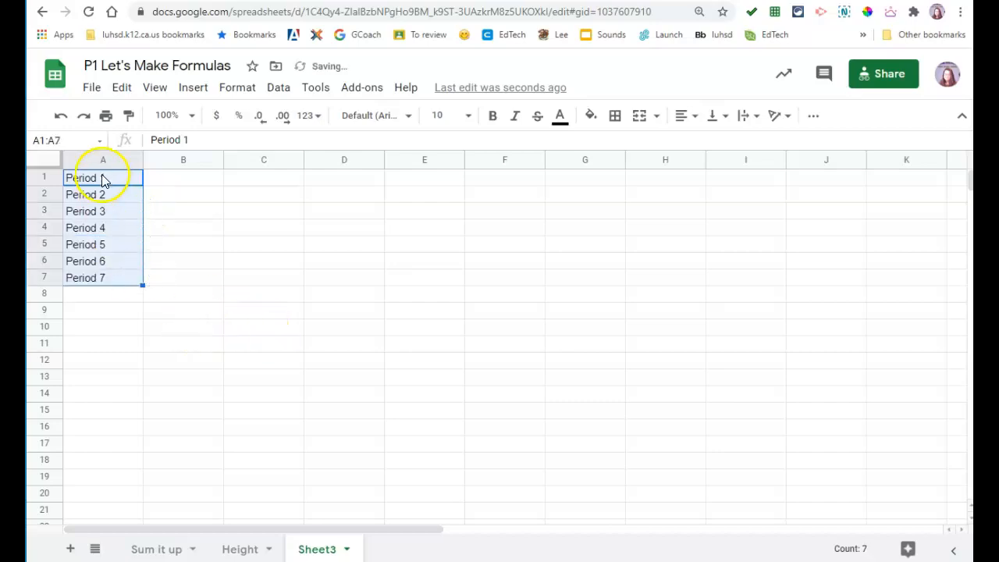
- Enter 2, 4 and 6 in A11:A13 and fill the number series down to 16 in A18
{"action": "left_click", "coordinate": [107, 345]}
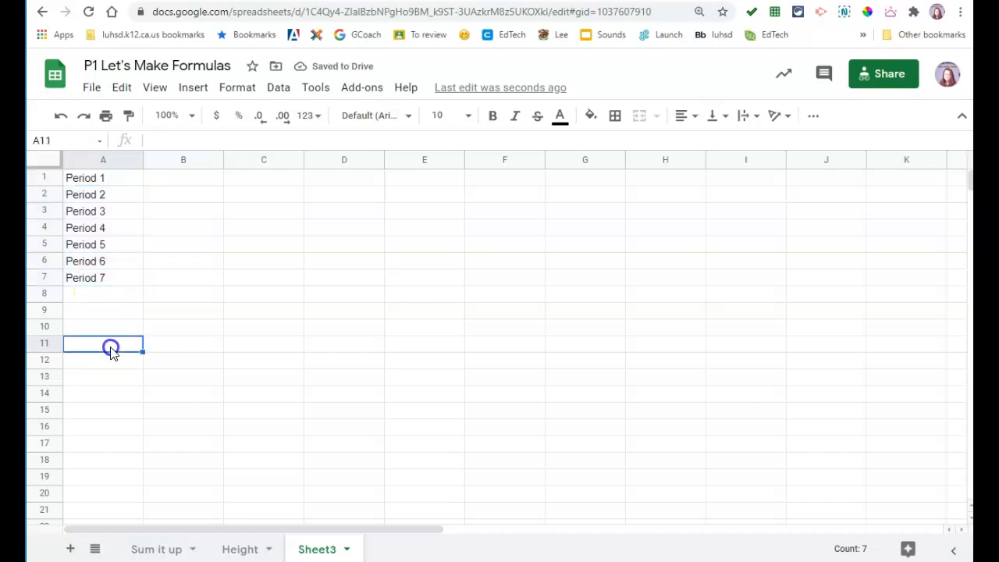
{"action": "type", "text": "2"}
{"action": "key", "text": "Return"}
{"action": "type", "text": "4"}
{"action": "key", "text": "Return"}
{"action": "type", "text": "6"}
{"action": "key", "text": "Return"}
{"action": "left_click_drag", "start_coordinate": [111, 346], "coordinate": [139, 467]}
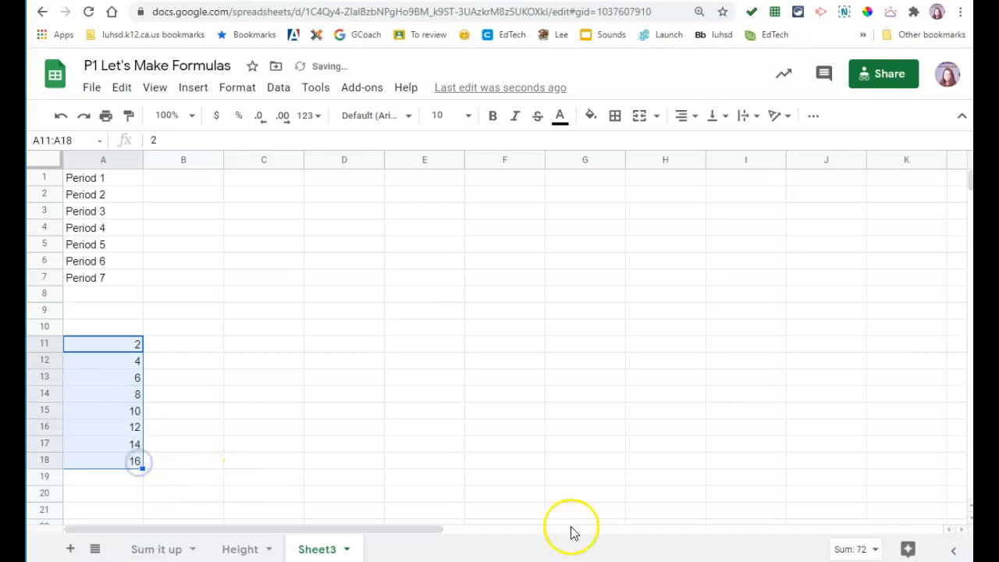
- Clear the even-number series from A11:A18
{"action": "left_click", "coordinate": [105, 343]}
{"action": "left_click_drag", "start_coordinate": [122, 337], "coordinate": [123, 458]}
{"action": "key", "text": "Delete"}
- Enter Jan in A11 and Feb in A12, and fill the months down to Nov in A21
{"action": "left_click", "coordinate": [108, 343]}
{"action": "type", "text": "Jan"}
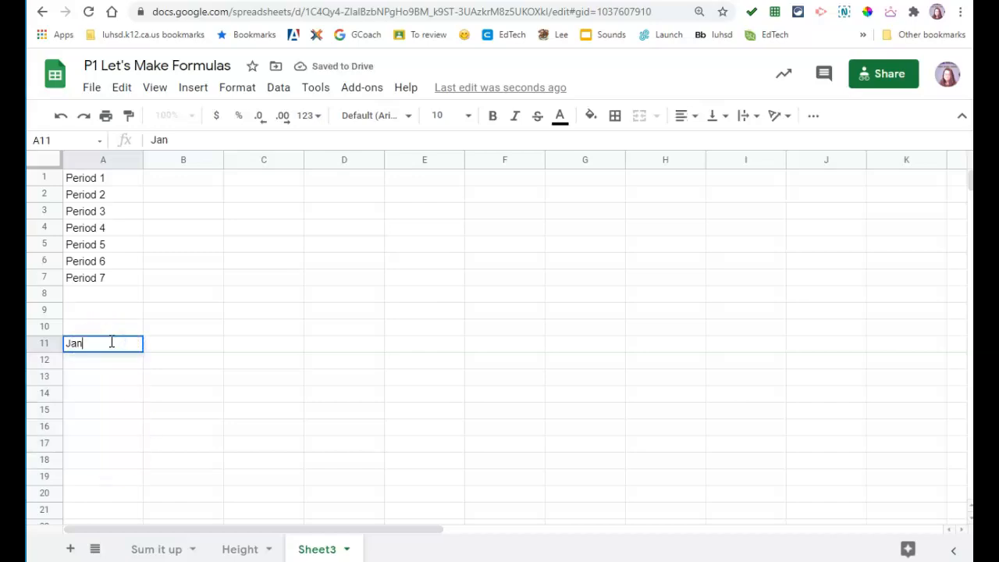
{"action": "key", "text": "Return"}
{"action": "type", "text": "Feb"}
{"action": "key", "text": "Return"}
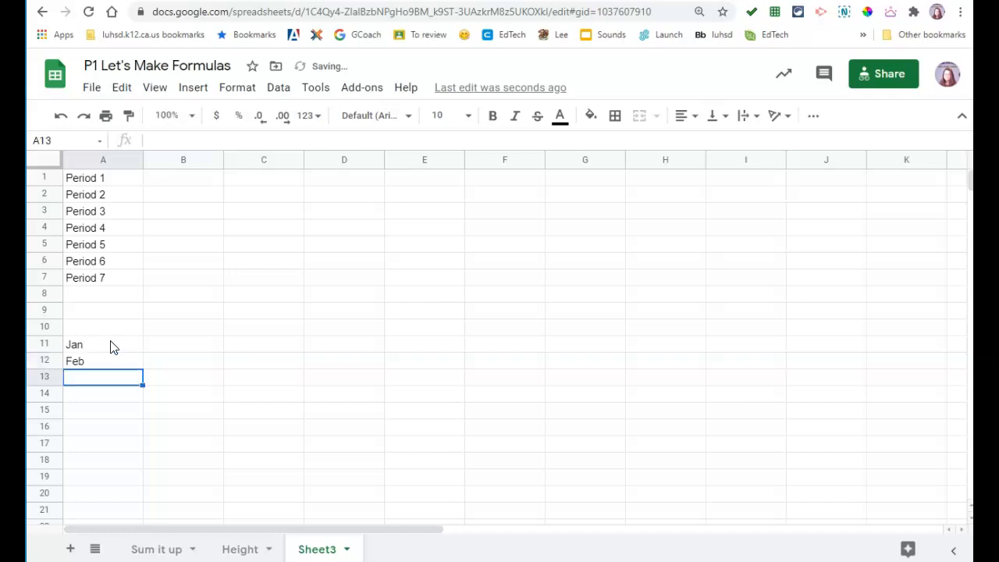
{"action": "left_click_drag", "start_coordinate": [110, 346], "coordinate": [127, 519]}
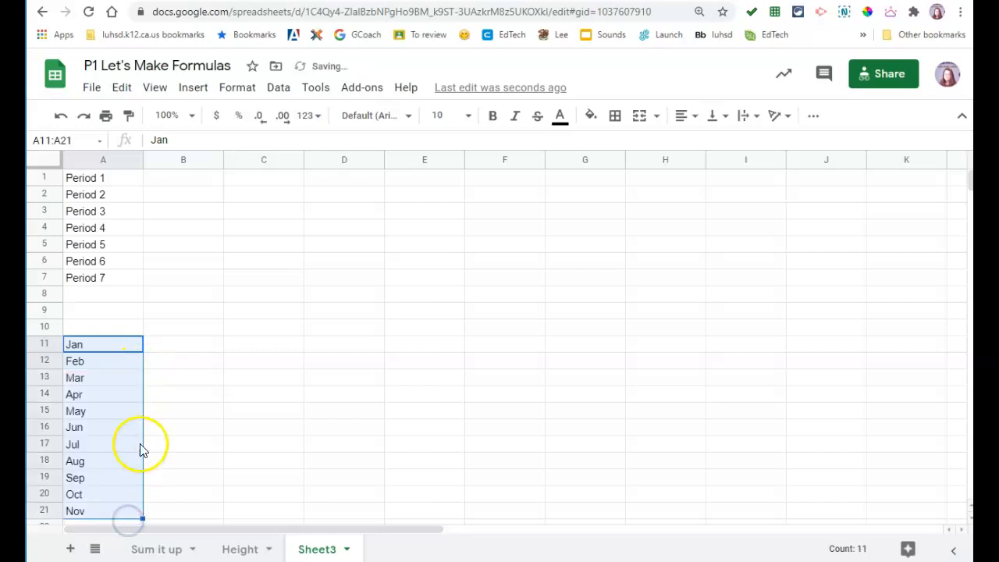
- Extend the month series by one more row to A22
{"action": "scroll", "coordinate": [140, 449], "scroll_direction": "down", "scroll_amount": 1}
{"action": "left_click", "coordinate": [142, 472]}
{"action": "left_click_drag", "start_coordinate": [117, 411], "coordinate": [143, 479]}
{"action": "scroll", "coordinate": [234, 434], "scroll_direction": "up", "scroll_amount": 1}
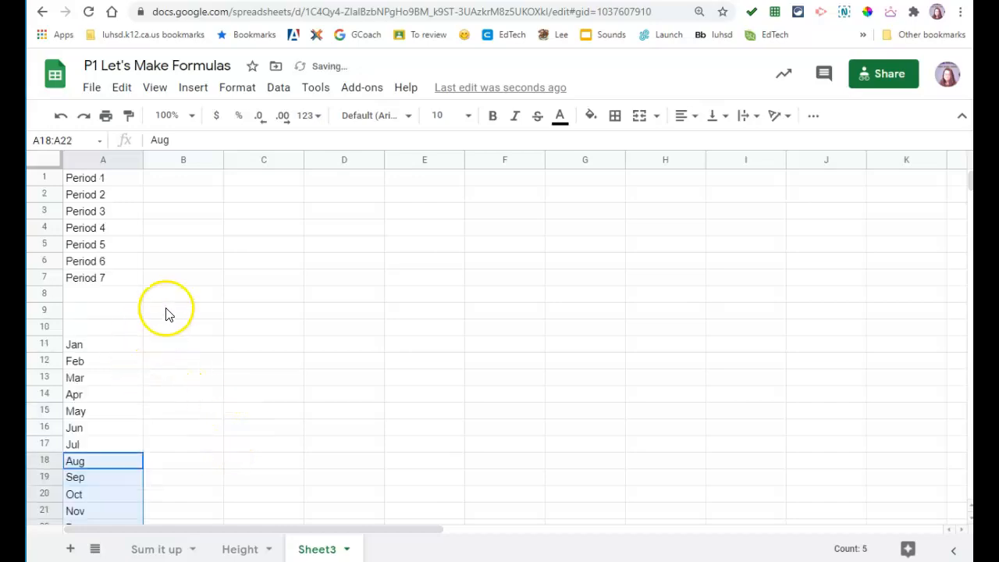
- Enter the grades A, B, C, B, D, B and F in B1:B7 beside the seven periods
{"action": "left_click", "coordinate": [191, 184]}
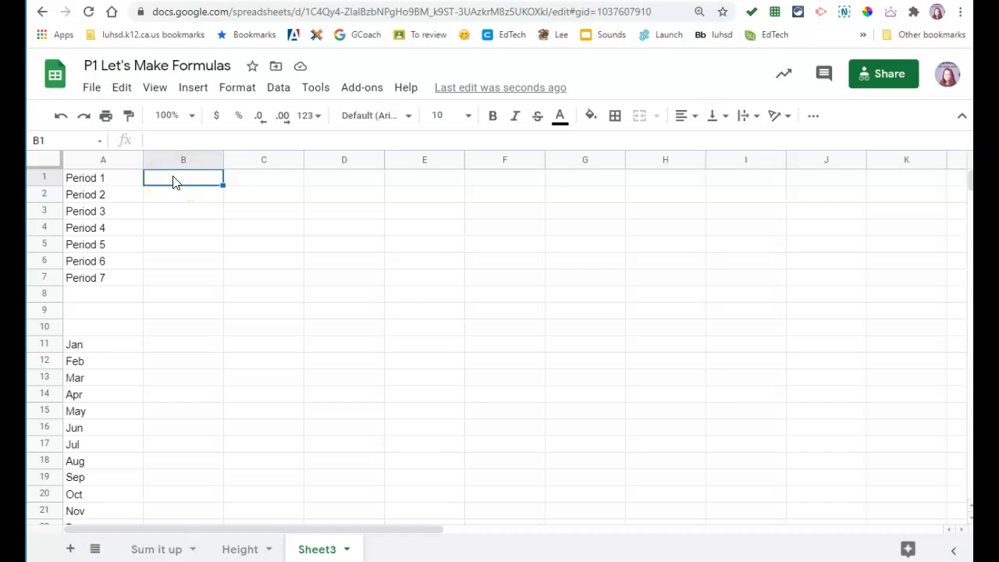
{"action": "type", "text": "A"}
{"action": "key", "text": "Return"}
{"action": "type", "text": "B"}
{"action": "key", "text": "Return"}
{"action": "type", "text": "C"}
{"action": "key", "text": "Return"}
{"action": "type", "text": "B"}
{"action": "key", "text": "Return"}
{"action": "type", "text": "D"}
{"action": "key", "text": "Return"}
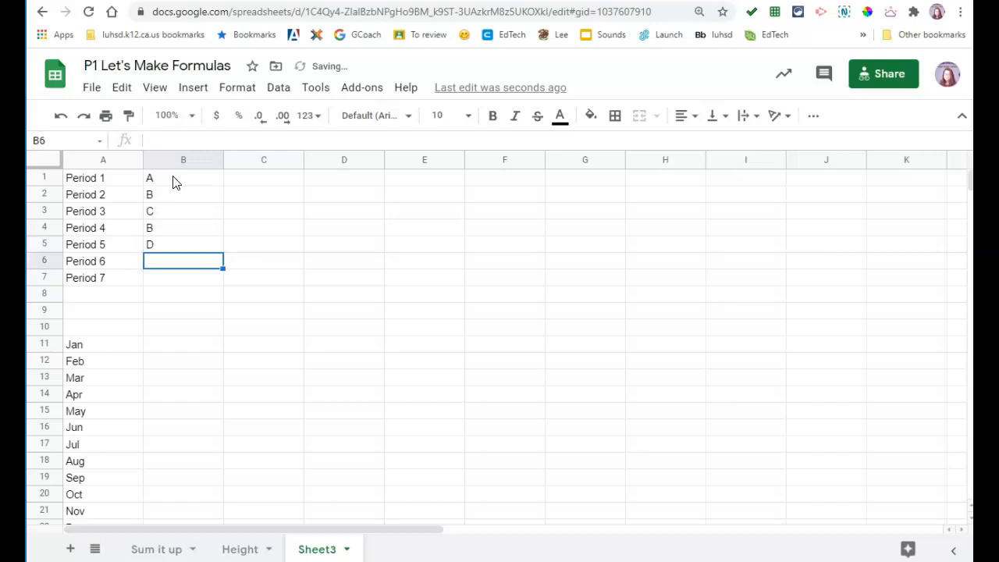
{"action": "type", "text": "B"}
{"action": "key", "text": "Return"}
{"action": "type", "text": "F"}
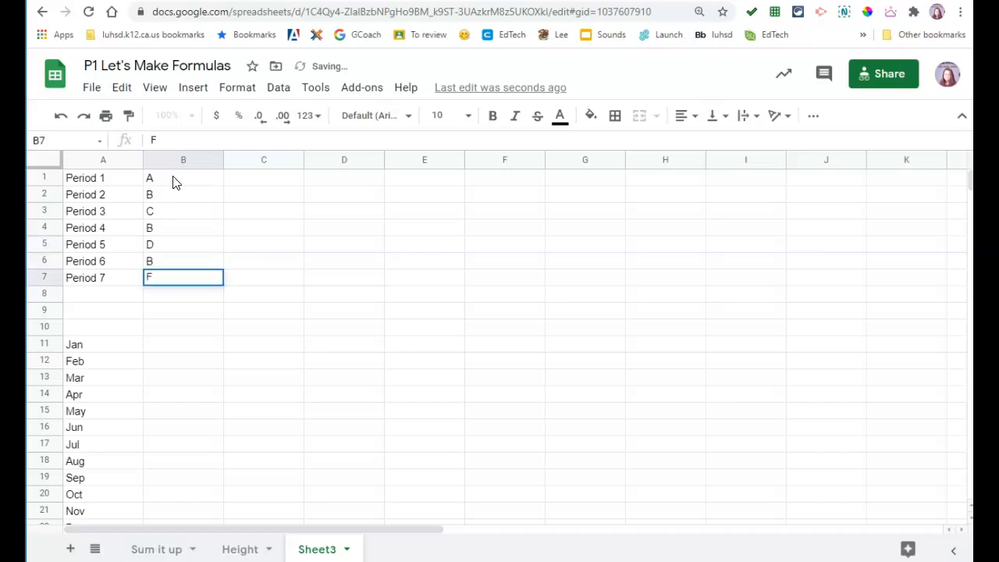
{"action": "left_click", "coordinate": [209, 186]}
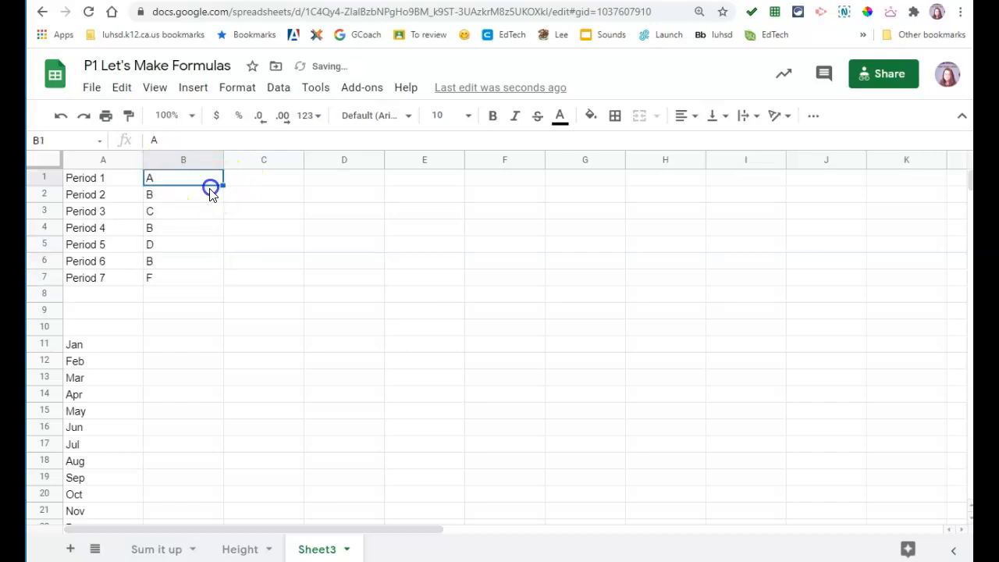
- Enter the grade-point key A=4, B=3, C=2, D=1 and F=0 down D1:D5
{"action": "left_click", "coordinate": [361, 181]}
{"action": "type", "text": "A=4"}
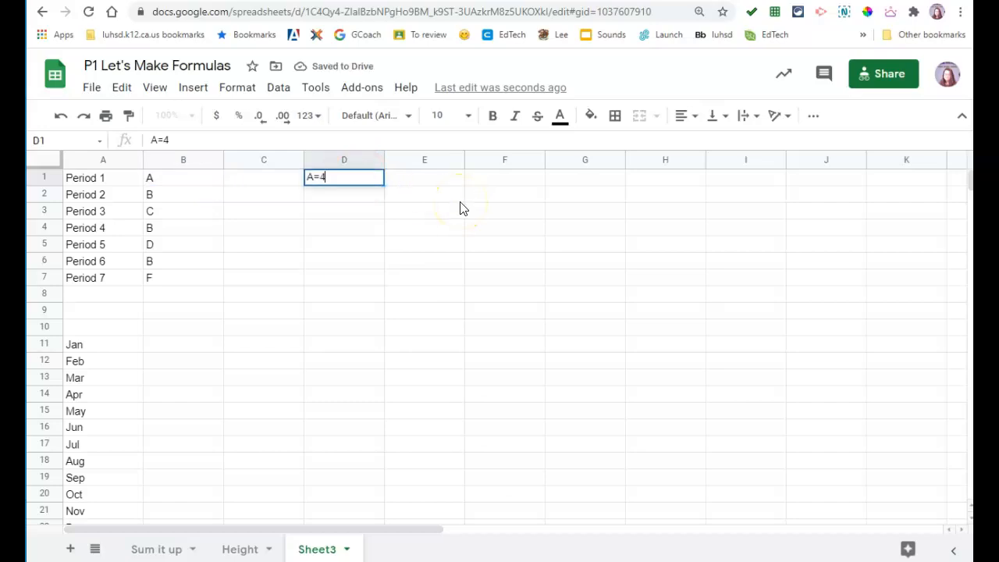
{"action": "key", "text": "Return"}
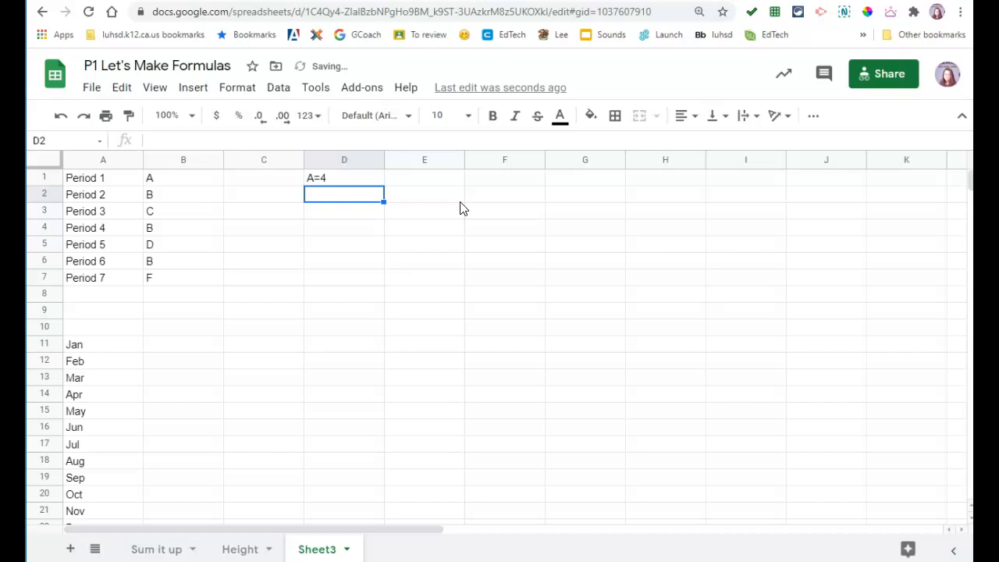
{"action": "type", "text": "B=3"}
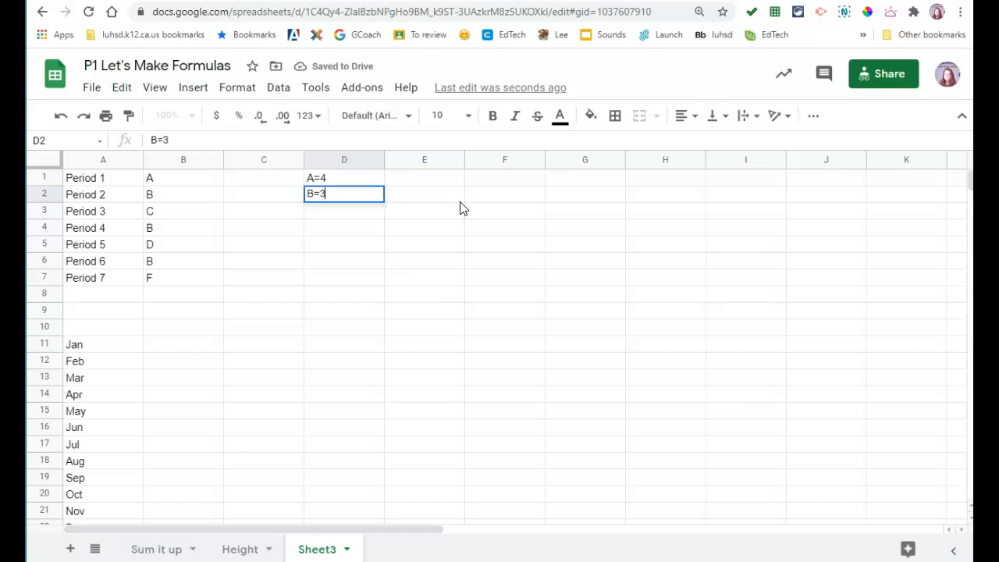
{"action": "key", "text": "Return"}
{"action": "type", "text": "C=2"}
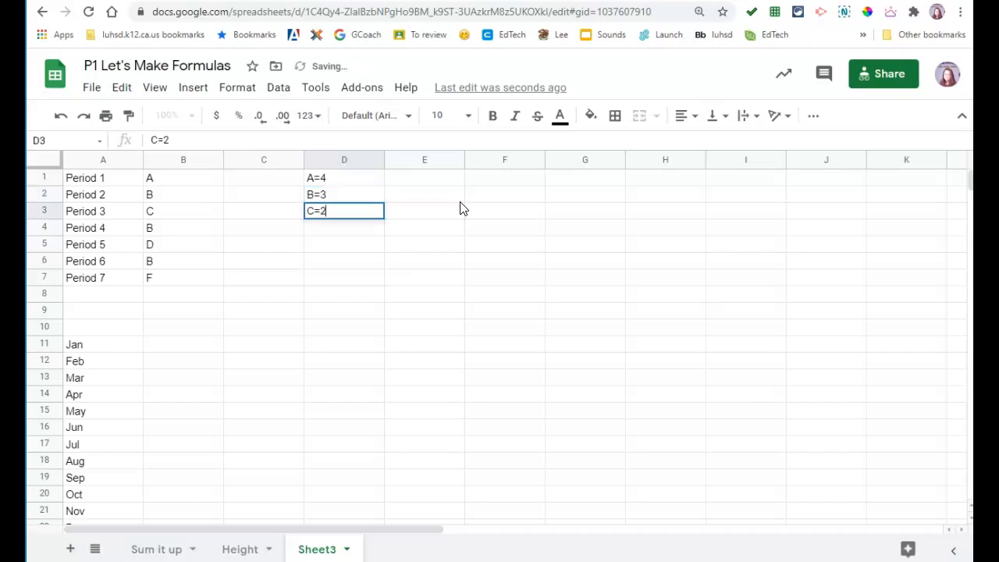
{"action": "key", "text": "Return"}
{"action": "type", "text": "D=1"}
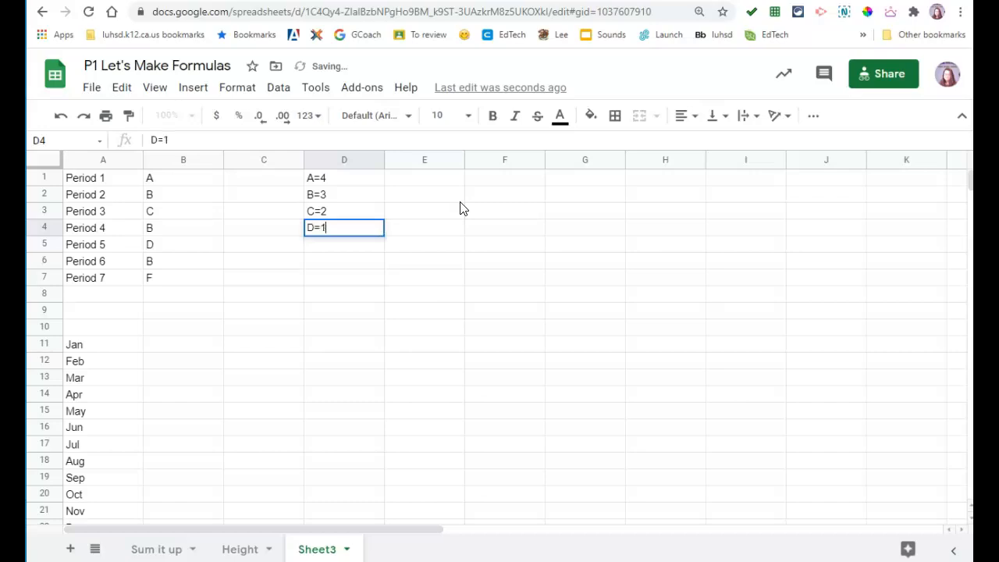
{"action": "key", "text": "Return"}
{"action": "type", "text": "F"}
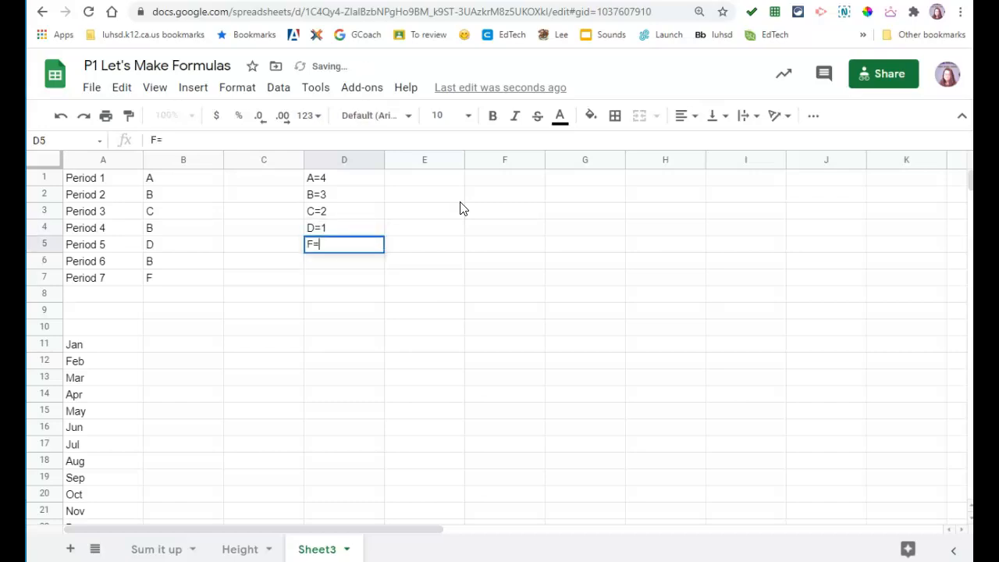
{"action": "type", "text": "=0"}
{"action": "left_click", "coordinate": [163, 173]}
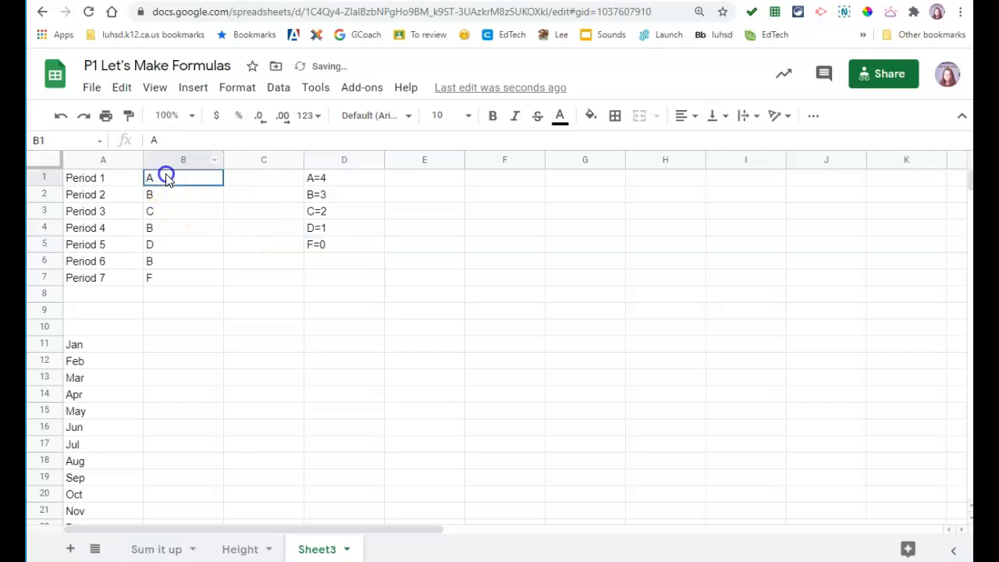
- Enter the grade points 4, 3, 2, 3, 1, 3 and 0 in C1:C7 beside the matching letter grades
{"action": "left_click", "coordinate": [239, 177]}
{"action": "left_click", "coordinate": [178, 180]}
{"action": "left_click", "coordinate": [248, 178]}
{"action": "type", "text": "4"}
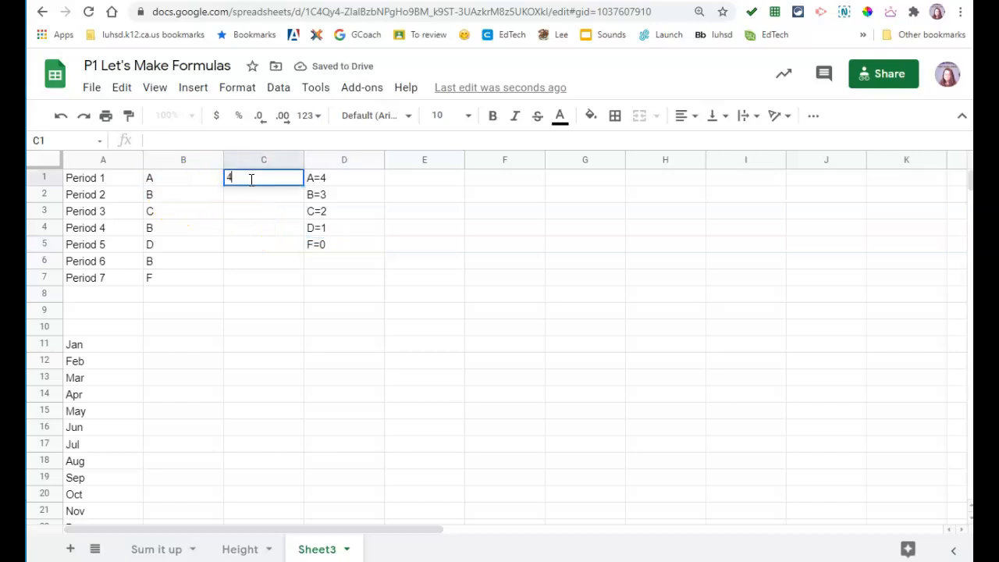
{"action": "key", "text": "Return"}
{"action": "type", "text": "3"}
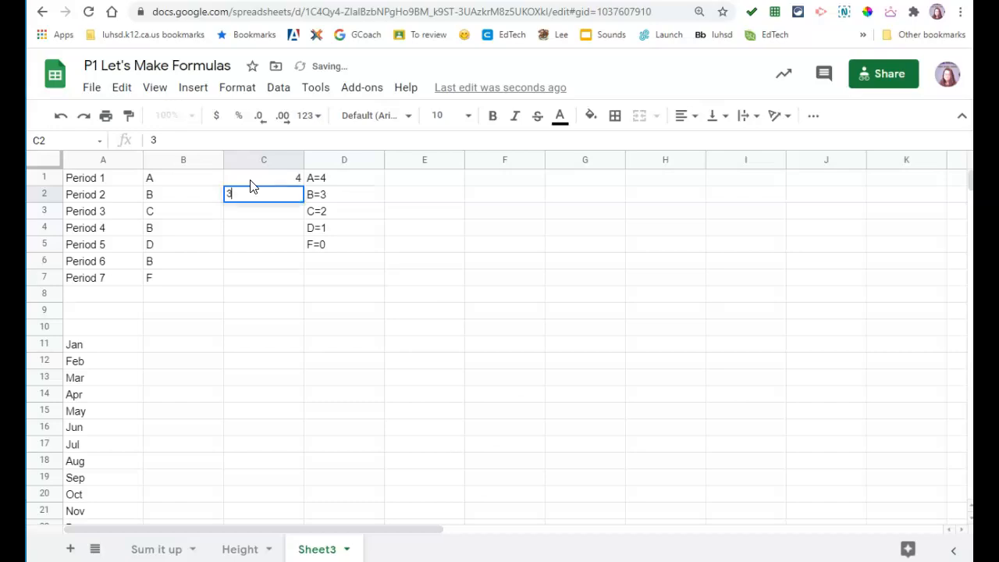
{"action": "key", "text": "Return"}
{"action": "type", "text": "2"}
{"action": "key", "text": "Return"}
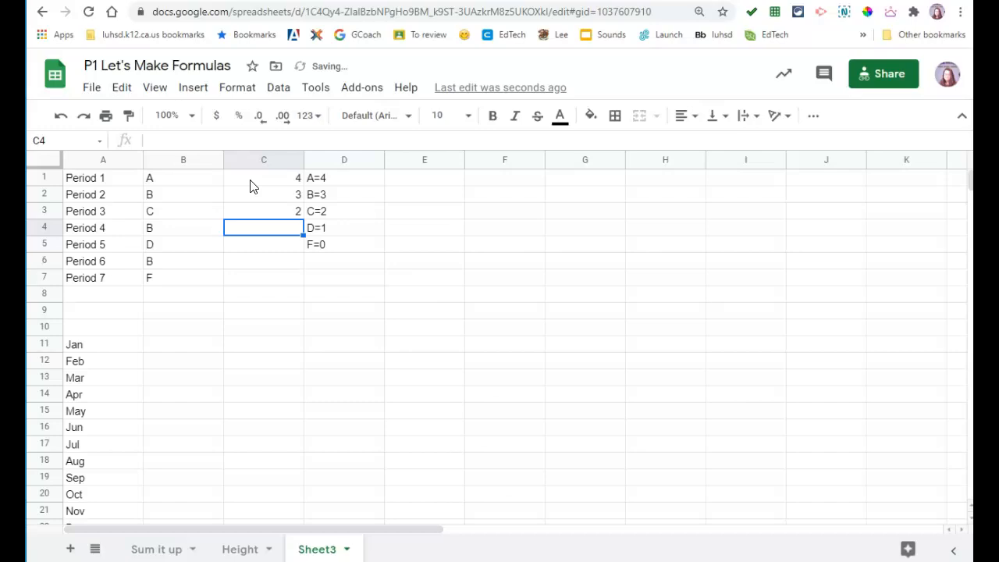
{"action": "type", "text": "3"}
{"action": "key", "text": "Return"}
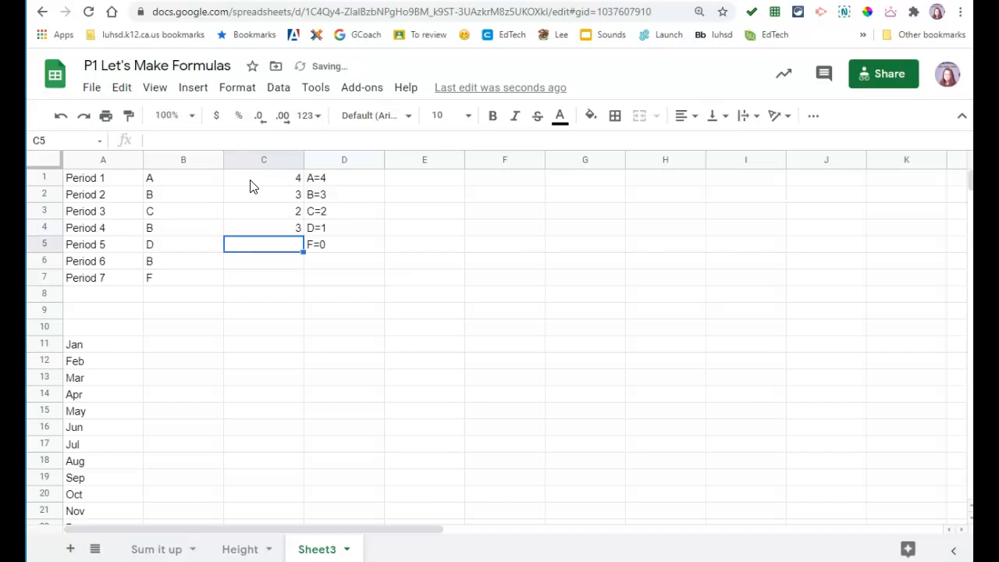
{"action": "type", "text": "1"}
{"action": "key", "text": "Return"}
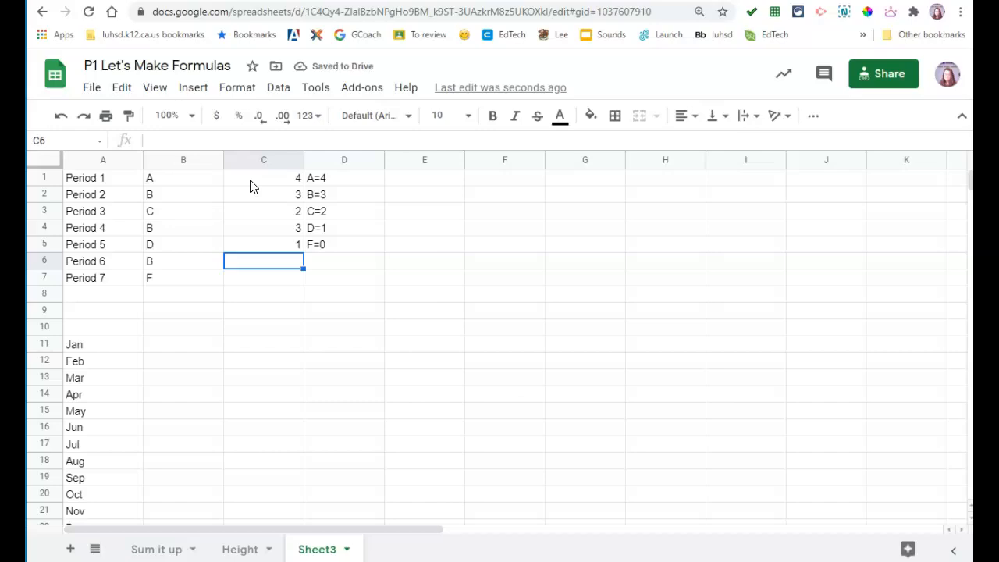
{"action": "type", "text": "3"}
{"action": "key", "text": "Return"}
{"action": "type", "text": "0"}
{"action": "key", "text": "Return"}
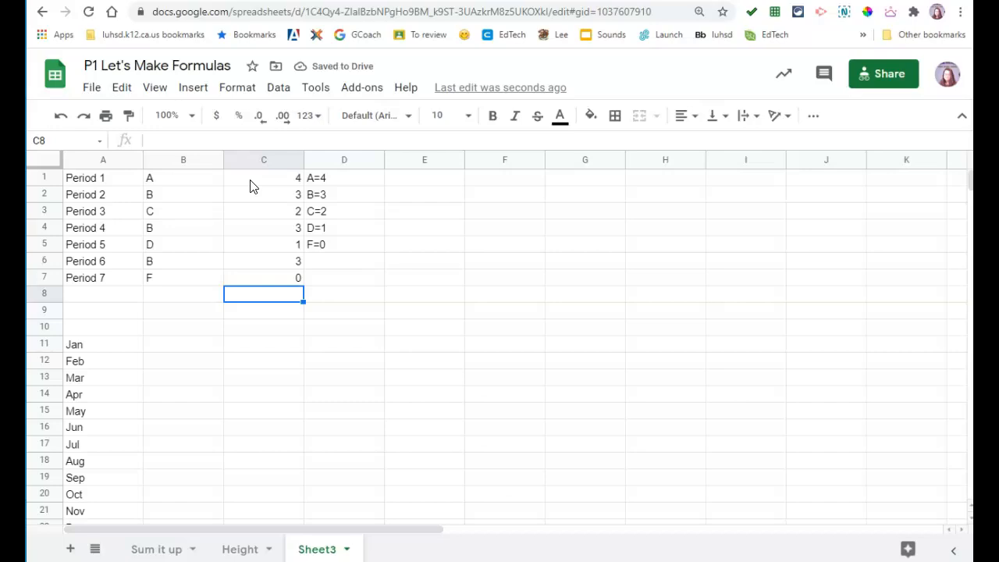
- Label cell B8 below the grades as GPA
{"action": "key", "text": "Left"}
{"action": "type", "text": "GPA"}
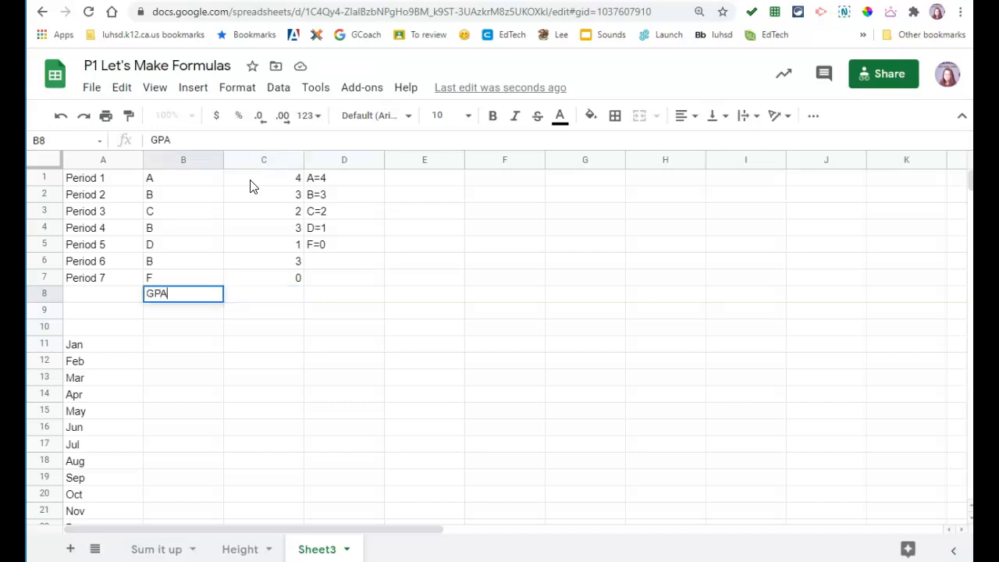
{"action": "key", "text": "Tab"}
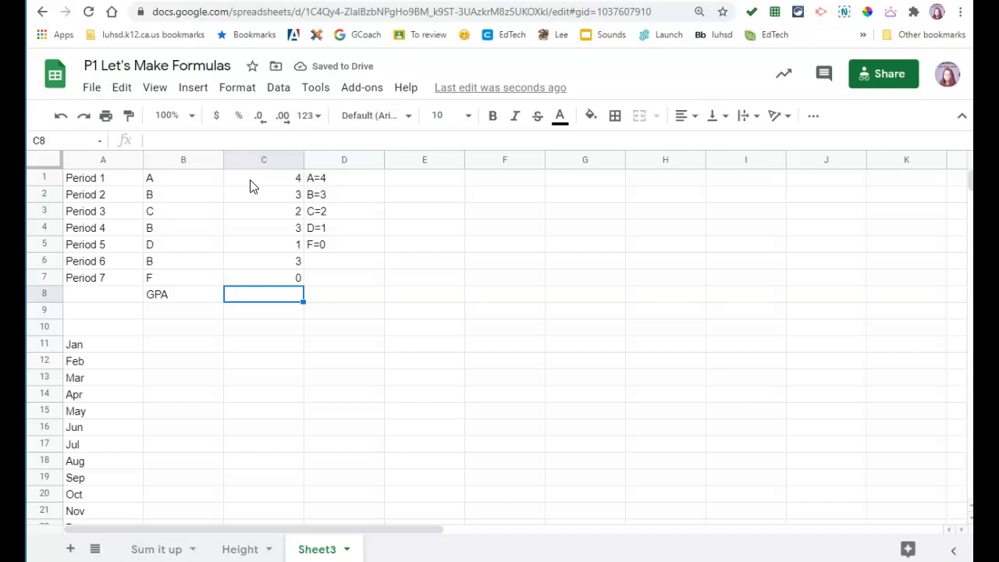
- Calculate the GPA in C8 with the formula =average(C1:C7)
{"action": "type", "text": "=ave"}
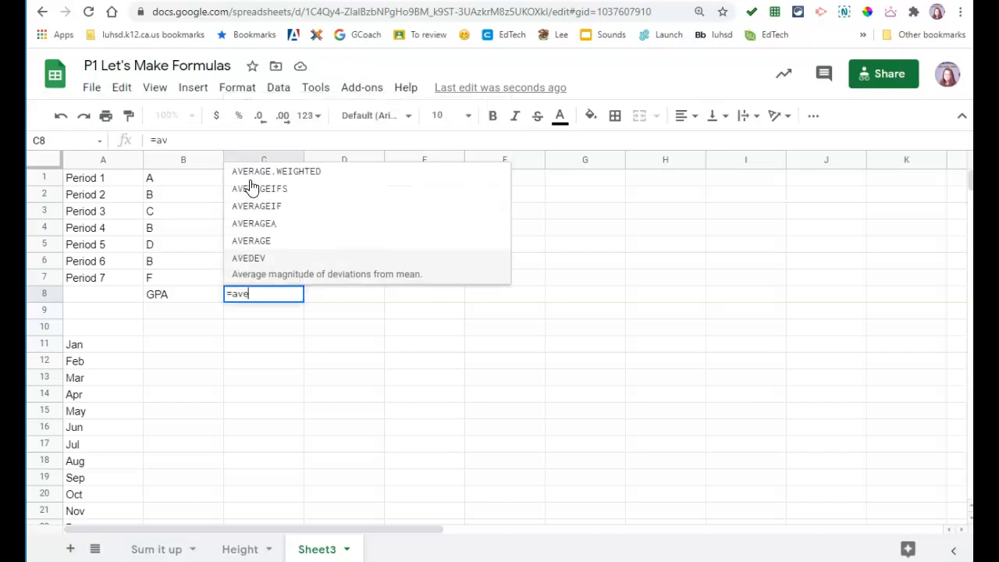
{"action": "type", "text": "rage("}
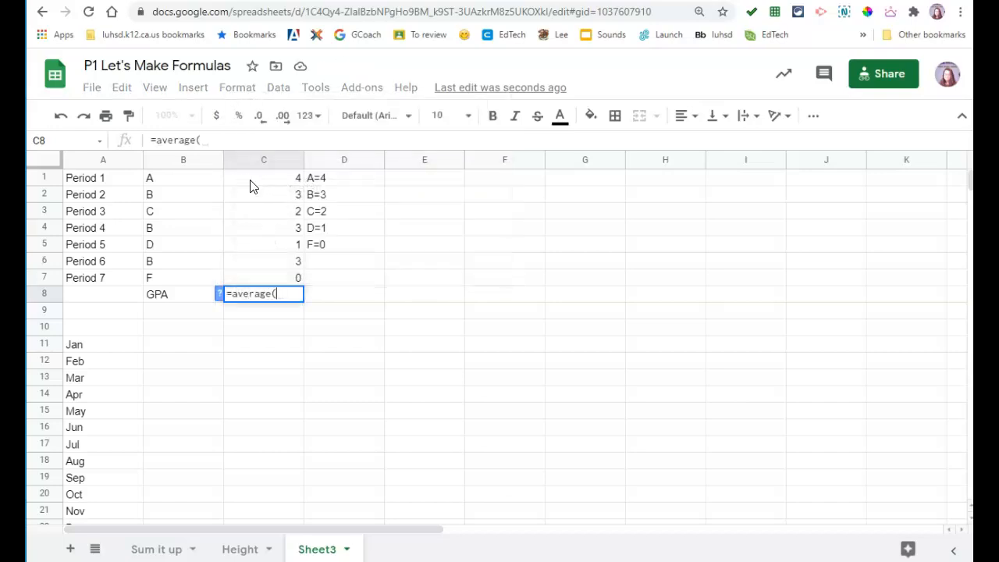
{"action": "left_click", "coordinate": [252, 181]}
{"action": "key", "text": "shift+Down"}
{"action": "key", "text": "shift+Down"}
{"action": "key", "text": "shift+Down"}
{"action": "key", "text": "shift+Down"}
{"action": "key", "text": "shift+Down"}
{"action": "key", "text": "shift+Down"}
{"action": "type", "text": ")"}
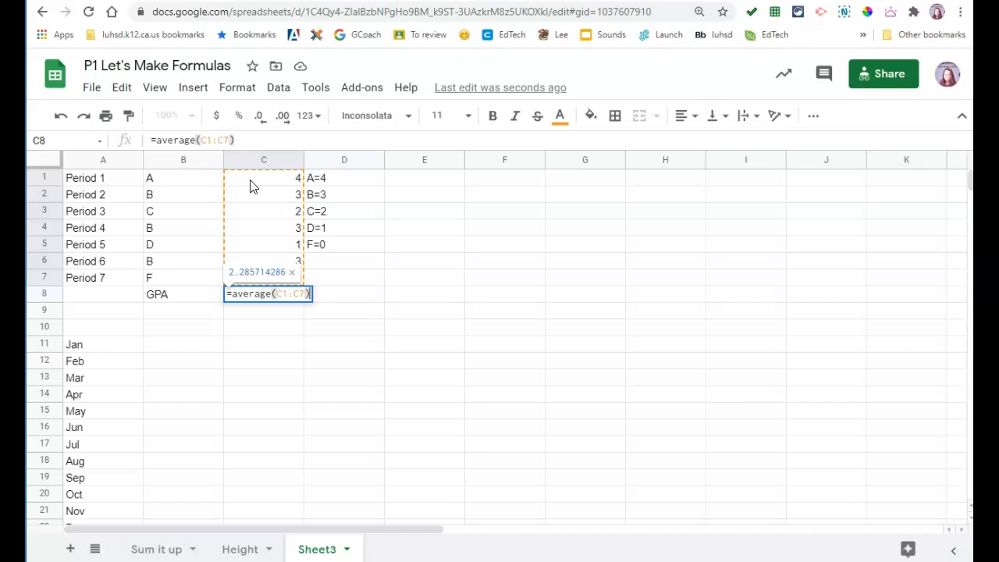
{"action": "key", "text": "Return"}
- Write the GPA formula out as plain text in C10, entering '=average(C1:C7) with a leading apostrophe
{"action": "left_click", "coordinate": [250, 330]}
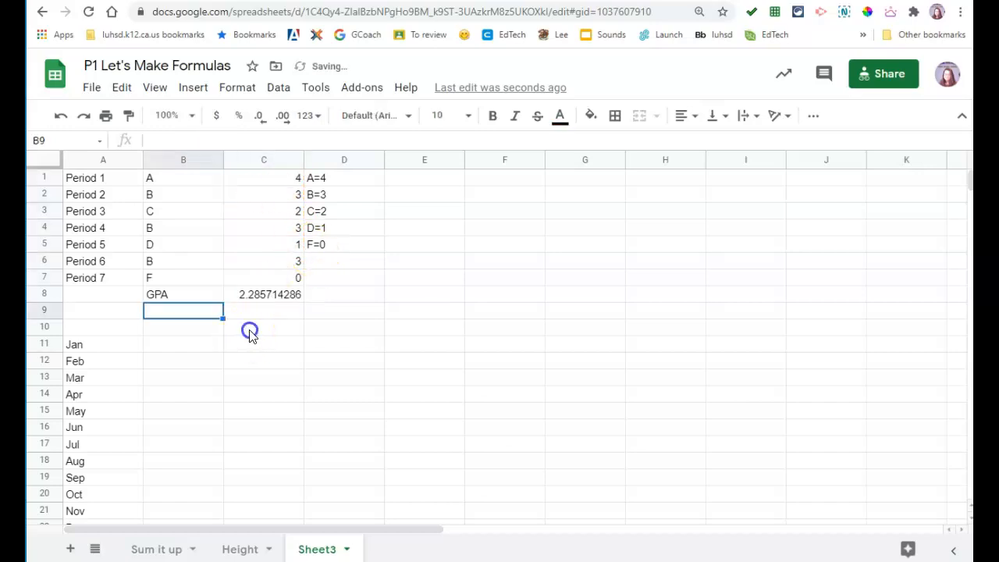
{"action": "type", "text": "'="}
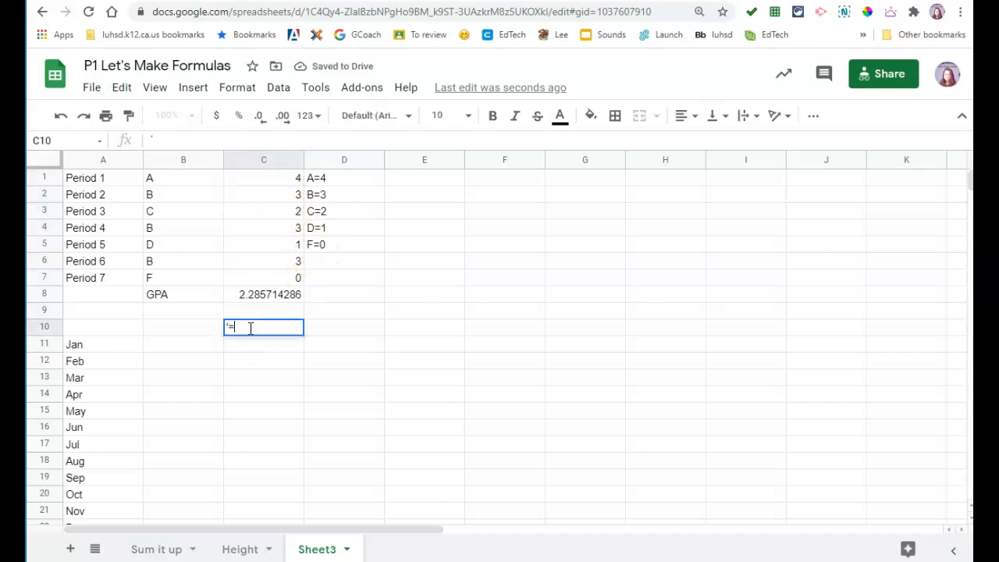
{"action": "type", "text": "average("}
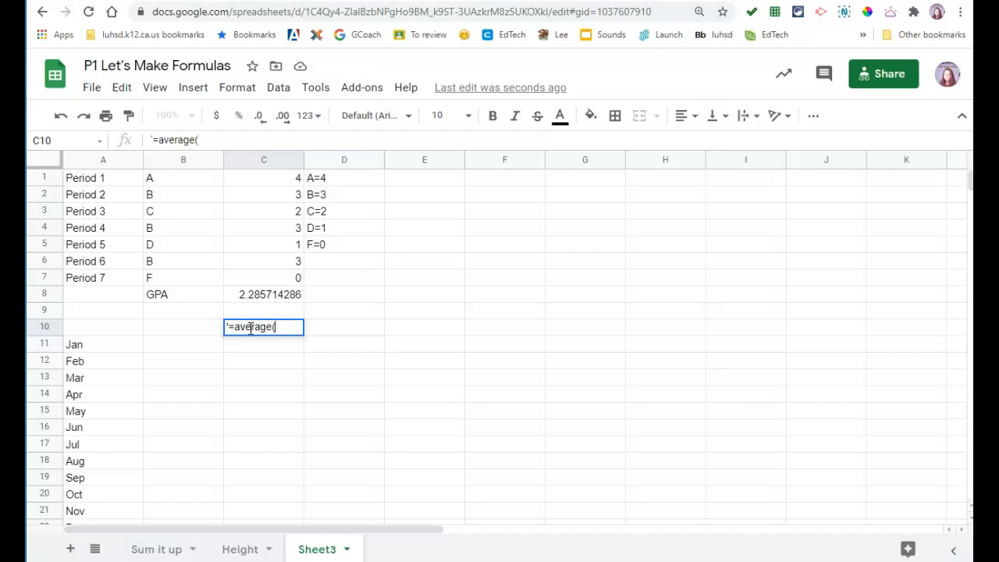
{"action": "left_click_drag", "start_coordinate": [262, 178], "coordinate": [261, 279]}
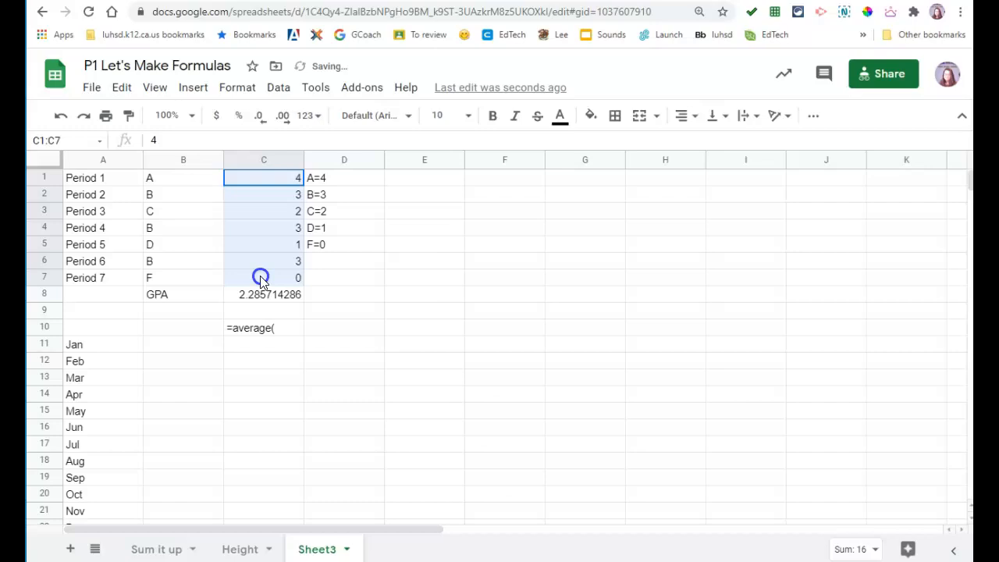
{"action": "double_click", "coordinate": [283, 330]}
{"action": "type", "text": "C1:C7)"}
{"action": "key", "text": "Return"}
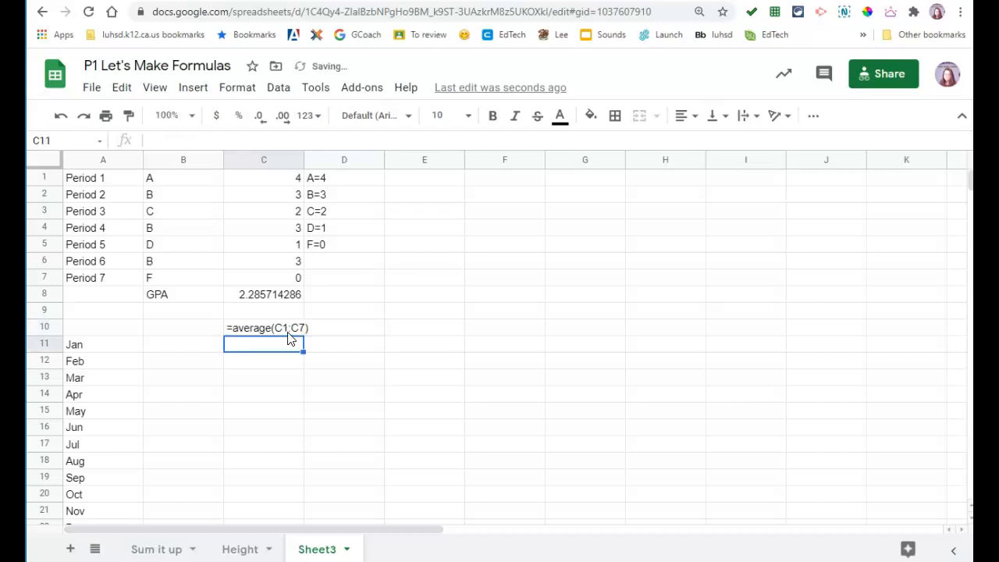
- Fill the GPA result cell C8 with bright green
{"action": "left_click", "coordinate": [240, 291]}
{"action": "left_click", "coordinate": [591, 115]}
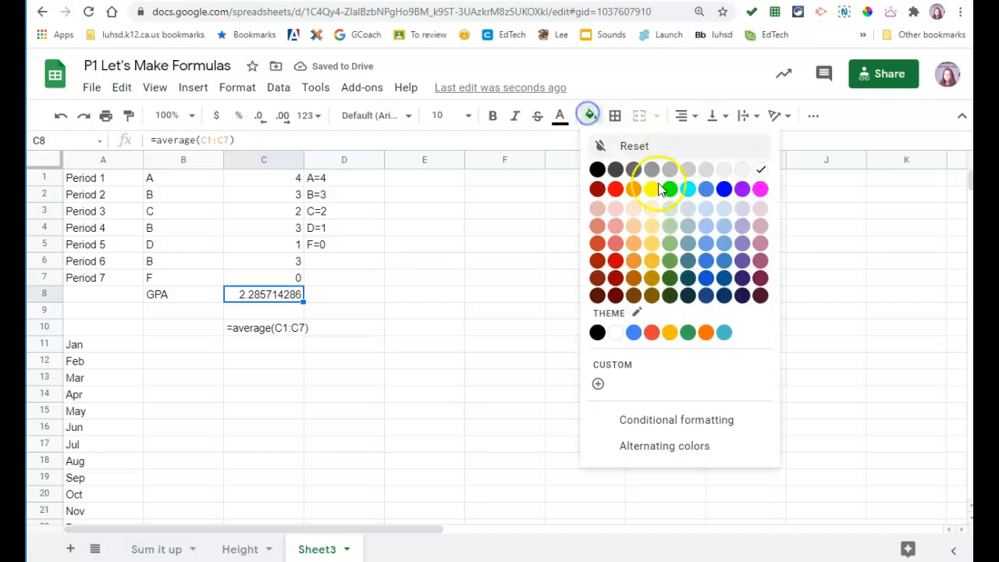
{"action": "left_click", "coordinate": [664, 191]}
{"action": "left_click", "coordinate": [519, 289]}
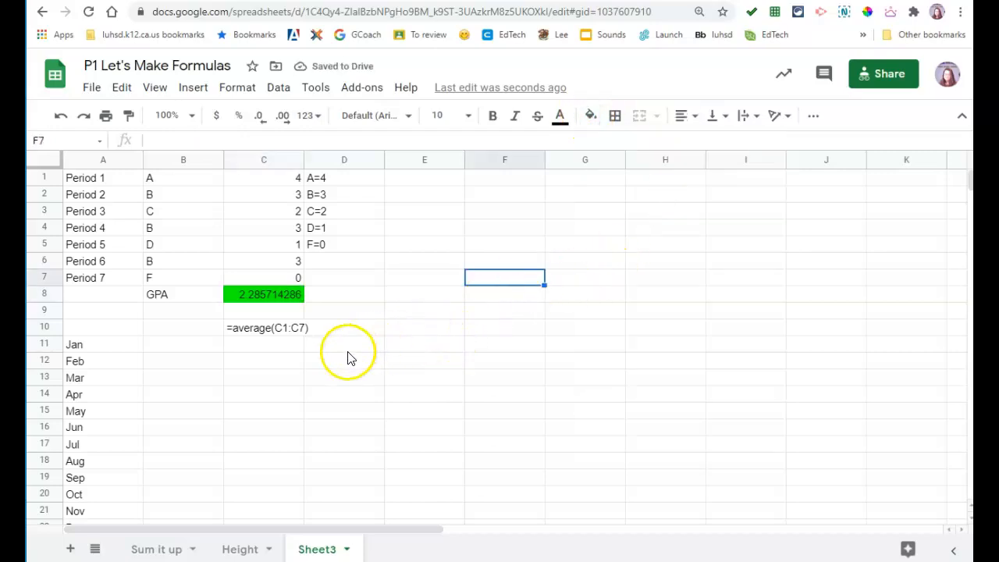
- Select the whole grade table with its GPA row, A1:C8
{"action": "left_click_drag", "start_coordinate": [265, 344], "coordinate": [101, 161]}
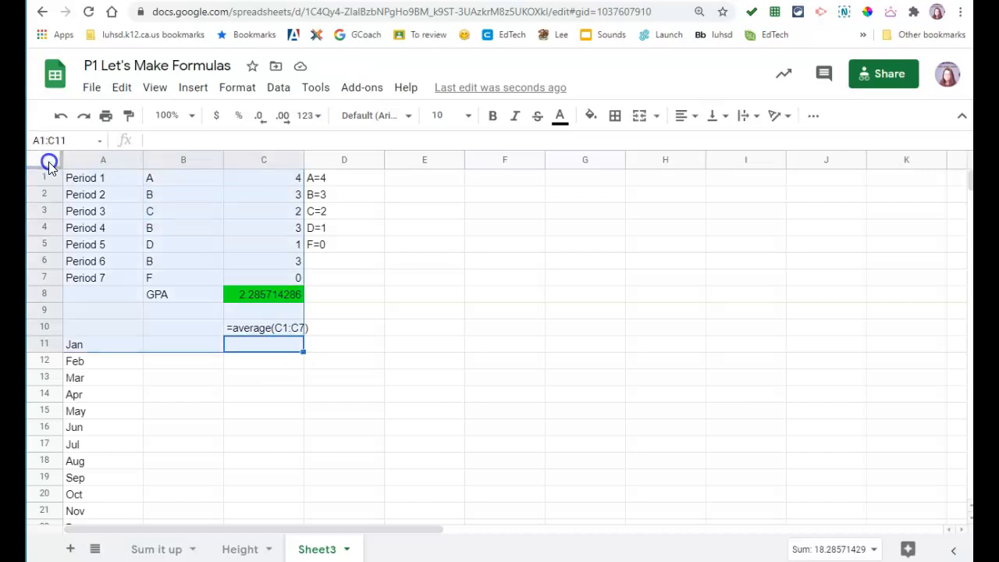
{"action": "left_click", "coordinate": [170, 284]}
{"action": "left_click_drag", "start_coordinate": [263, 331], "coordinate": [120, 225]}
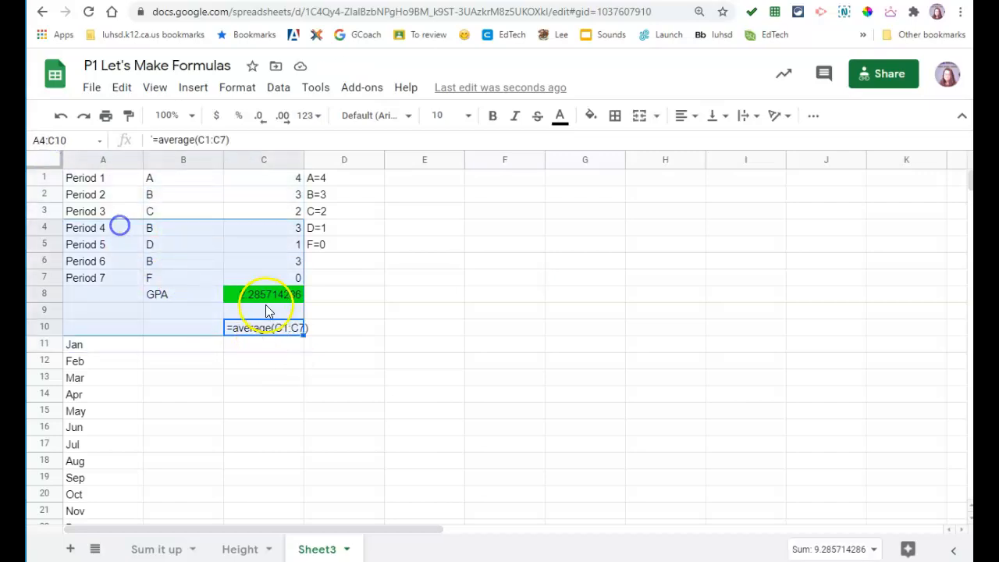
{"action": "left_click", "coordinate": [267, 306]}
{"action": "left_click_drag", "start_coordinate": [257, 294], "coordinate": [104, 184]}
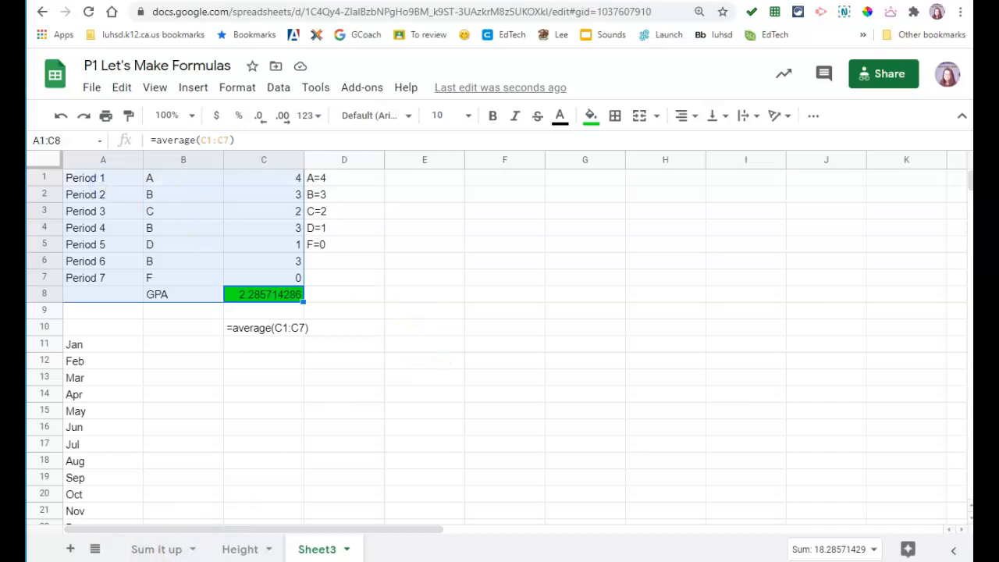